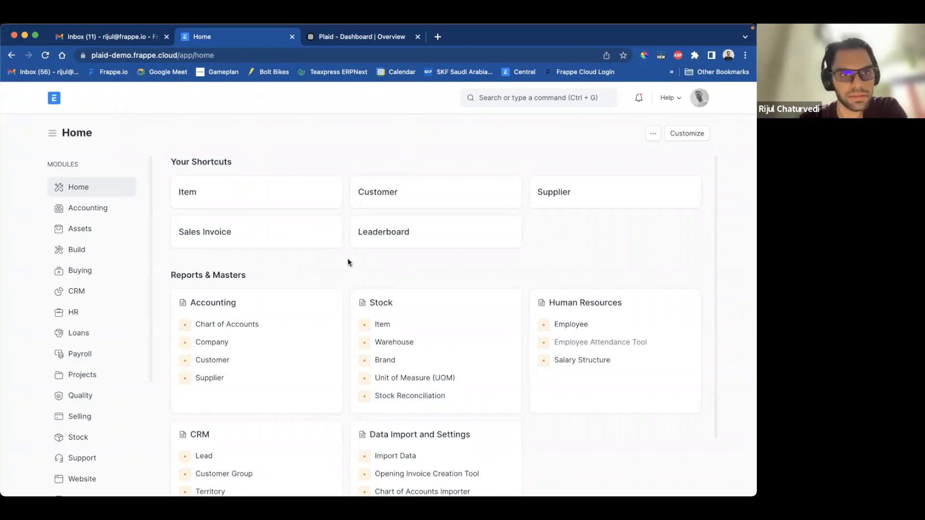
Open the ABC Private Limited company record from the Company list and review its default accounts
click(532, 96)
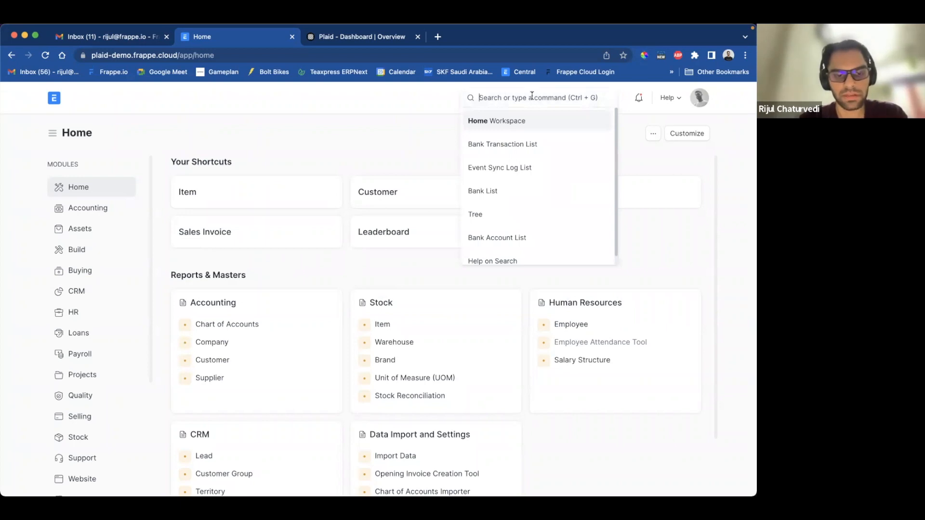
text(co)
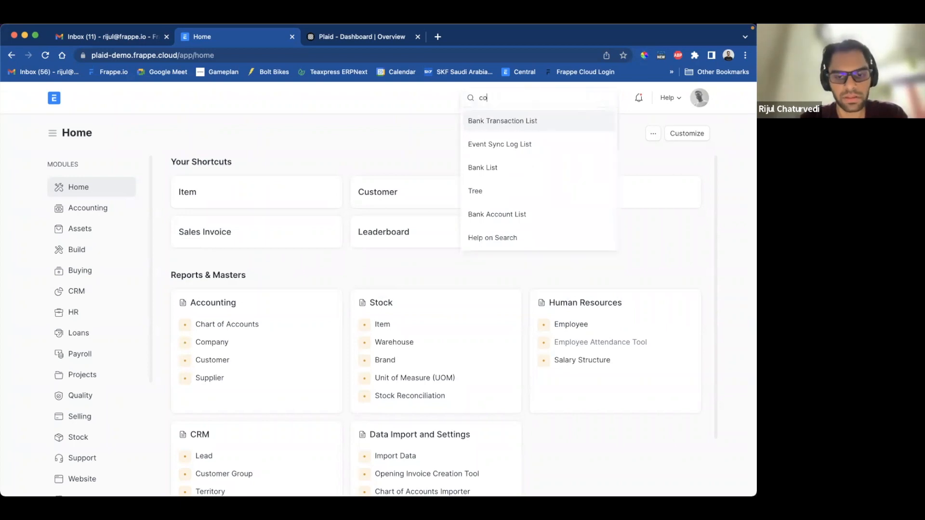
text(m)
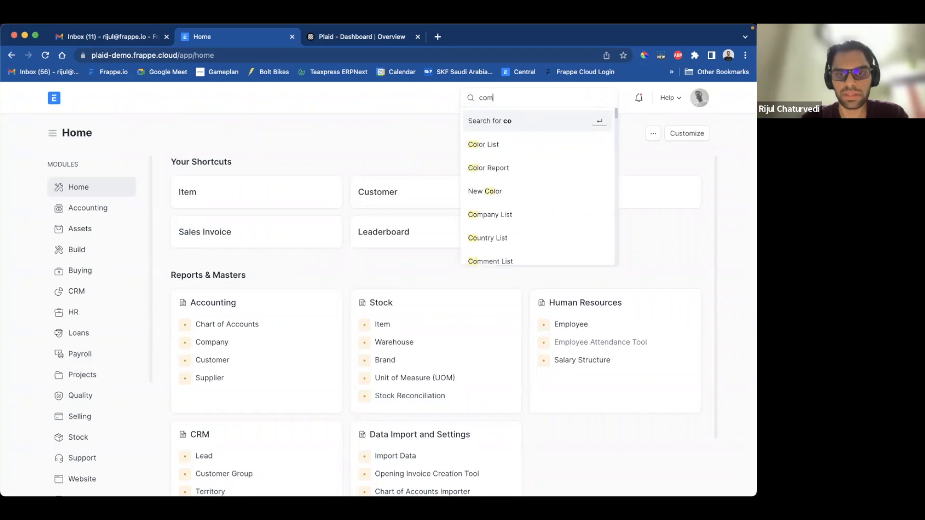
key(Down)
key(Return)
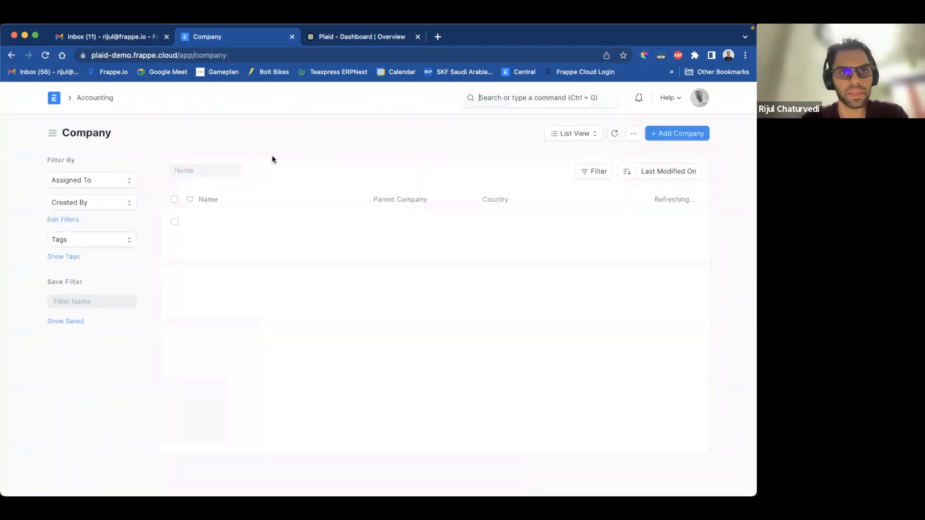
click(220, 224)
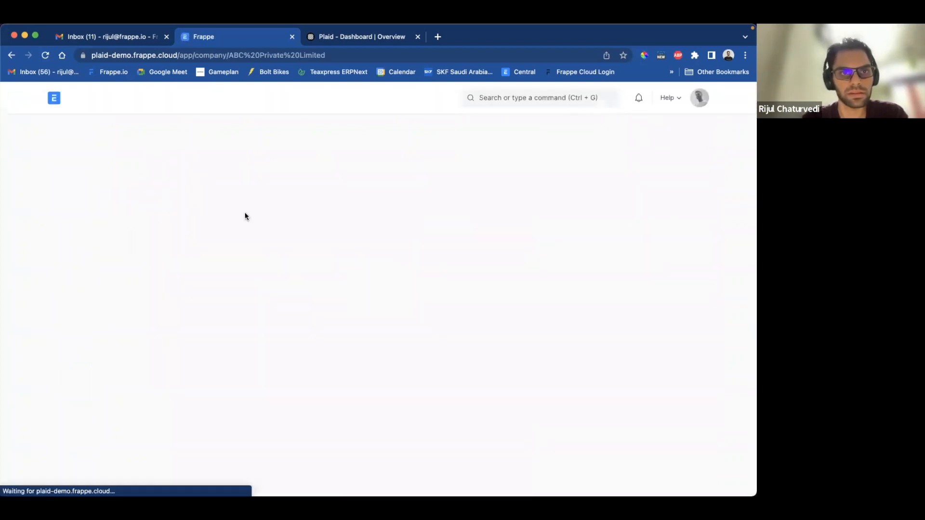
scroll(408, 407, down, 15)
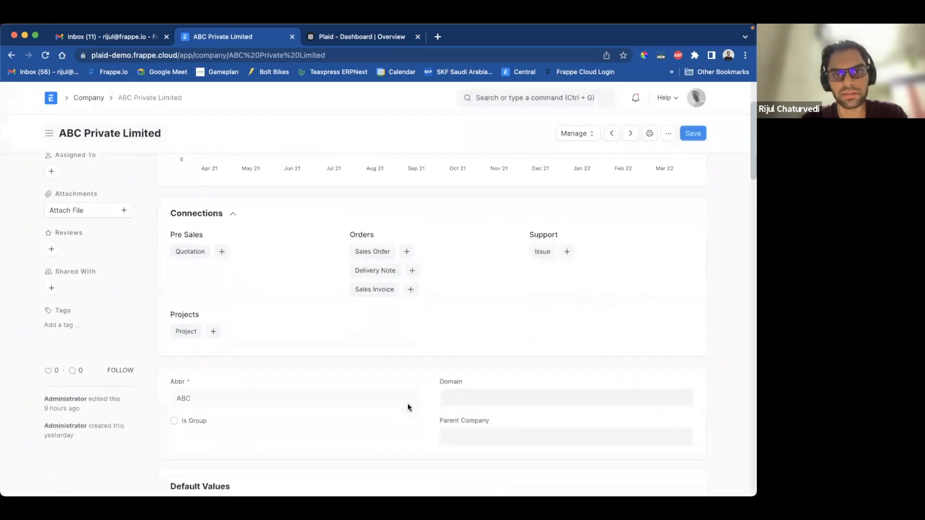
scroll(436, 404, down, 5)
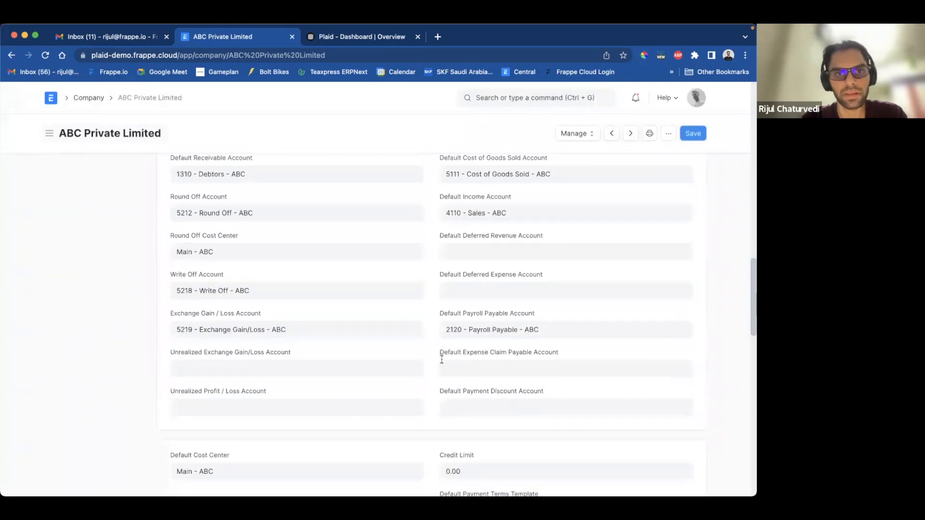
scroll(433, 389, down, 2)
scroll(432, 389, up, 4)
scroll(432, 386, up, 1)
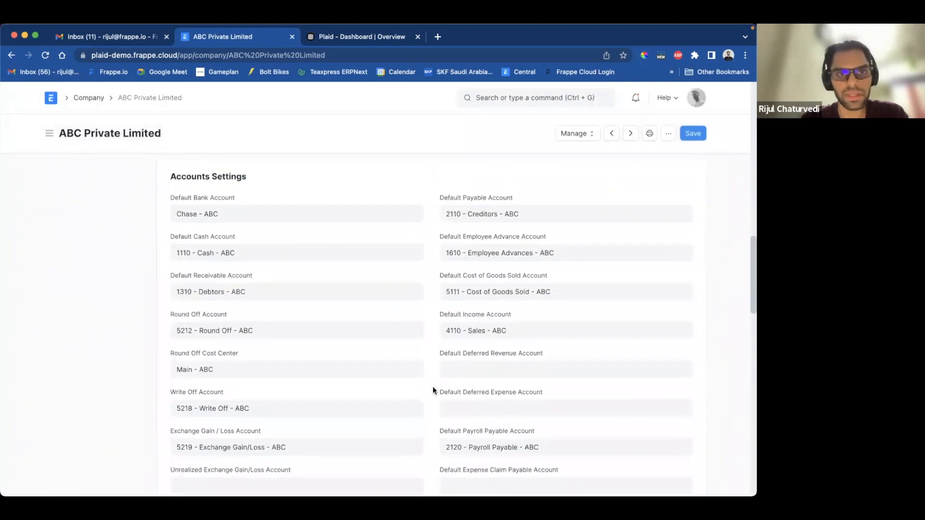
scroll(373, 297, up, 15)
scroll(373, 297, up, 2)
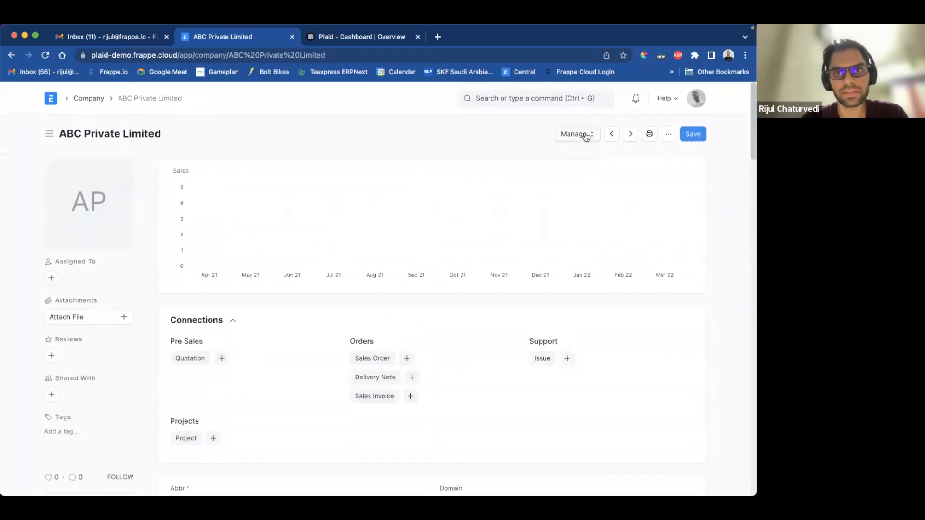
Search 'chart' and open the Chart of Accounts
click(529, 98)
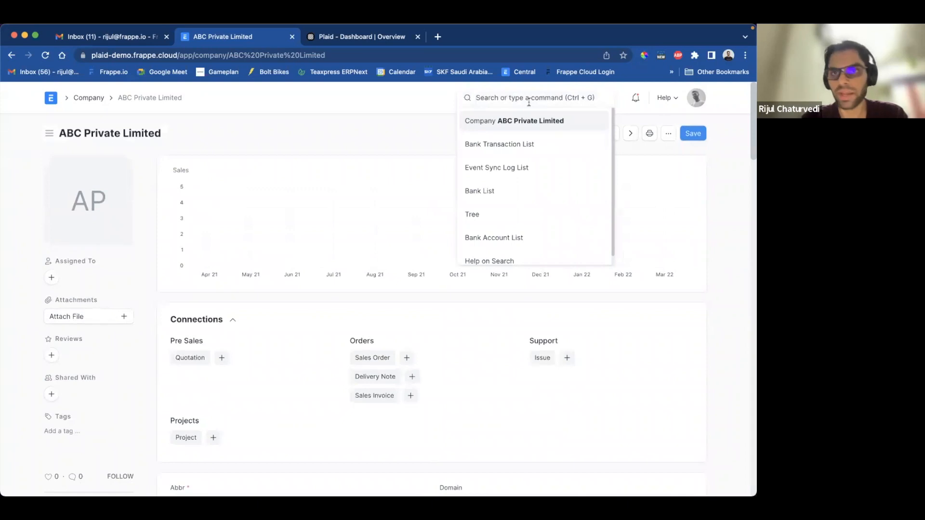
text(chart)
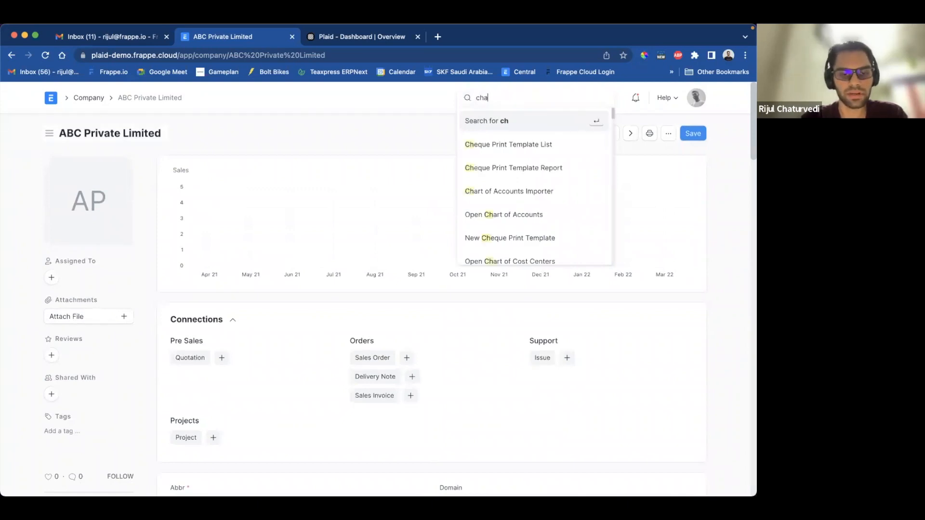
key(Down)
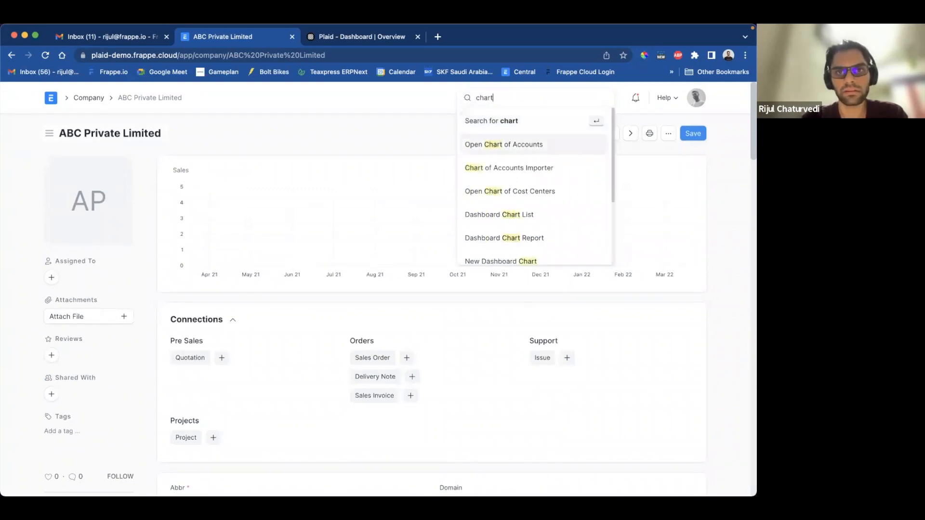
key(Return)
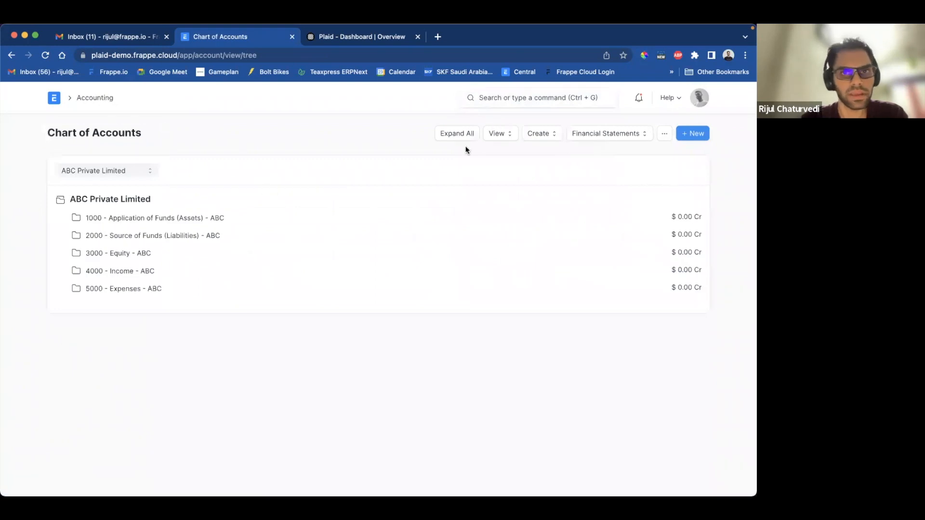
Expand all account groups, collapse every top-level group except Current Assets, and select 1200 - Bank Accounts
click(457, 135)
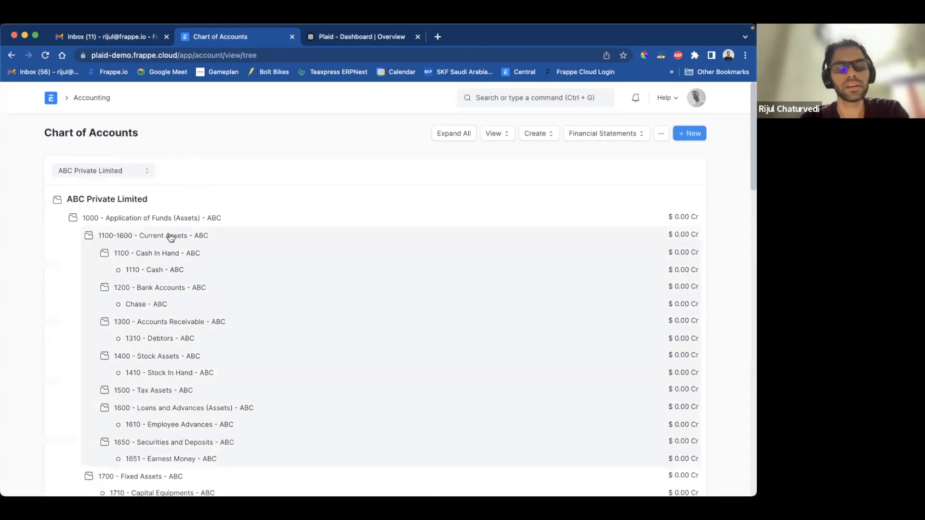
click(171, 236)
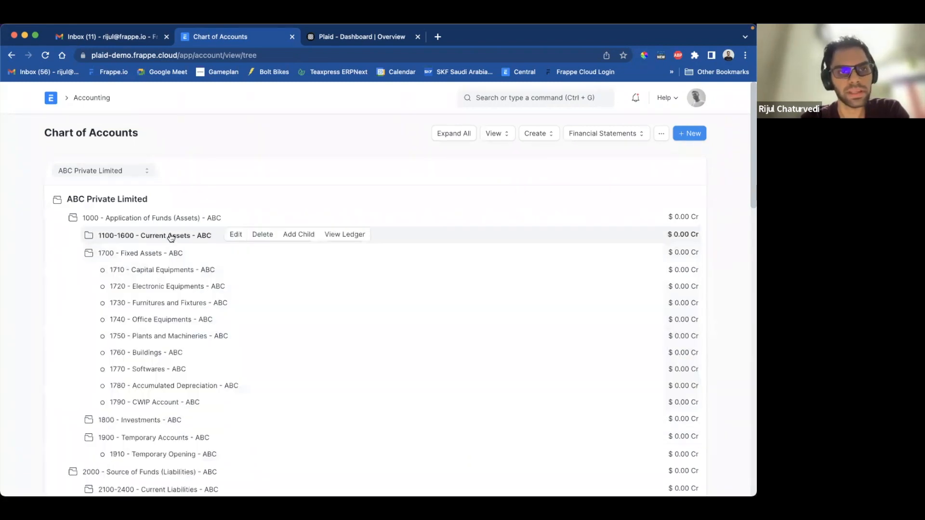
click(173, 254)
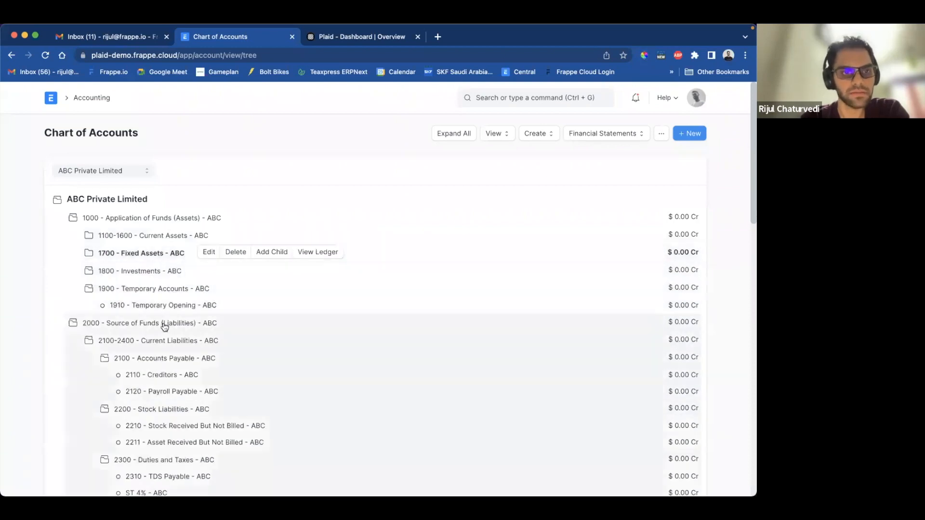
click(162, 323)
click(129, 342)
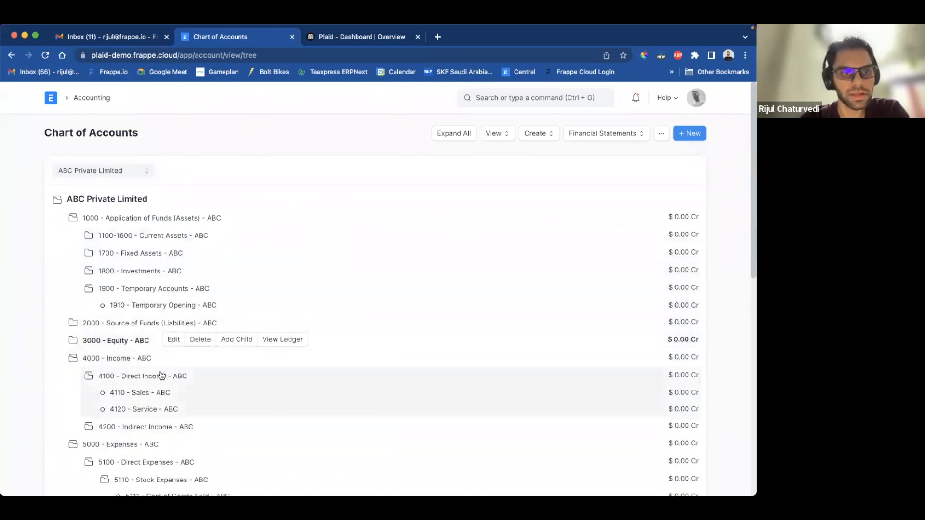
click(138, 359)
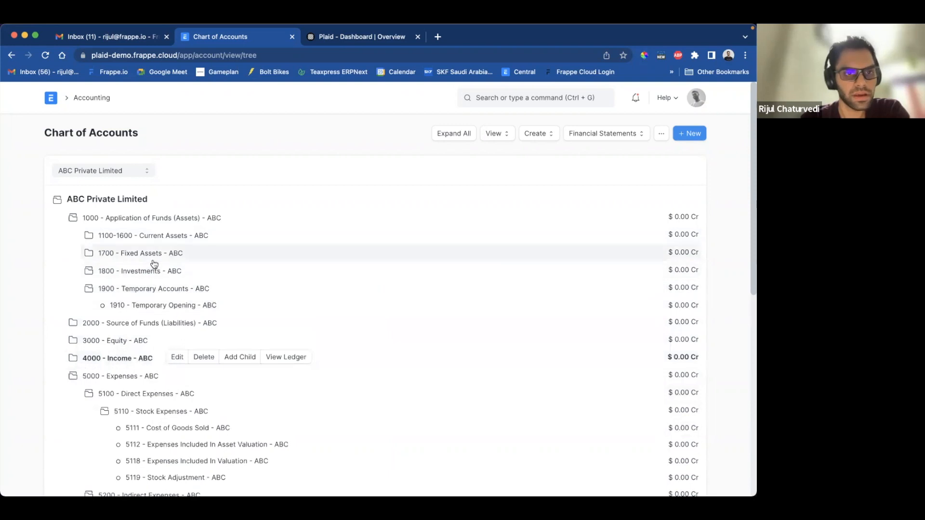
click(141, 377)
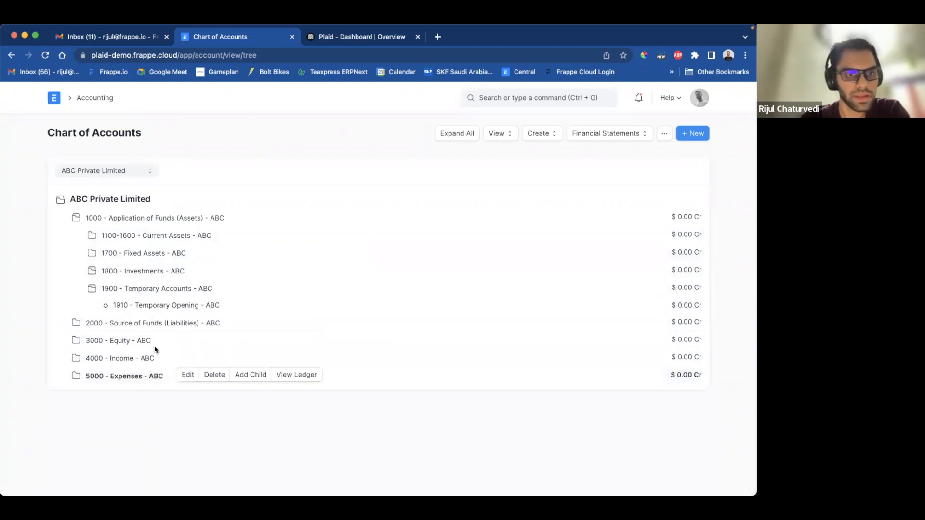
click(172, 235)
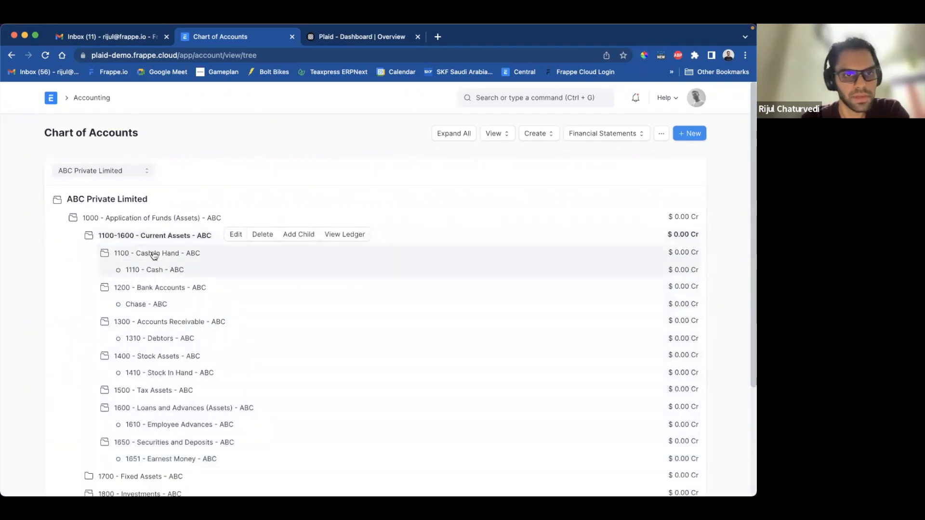
click(175, 288)
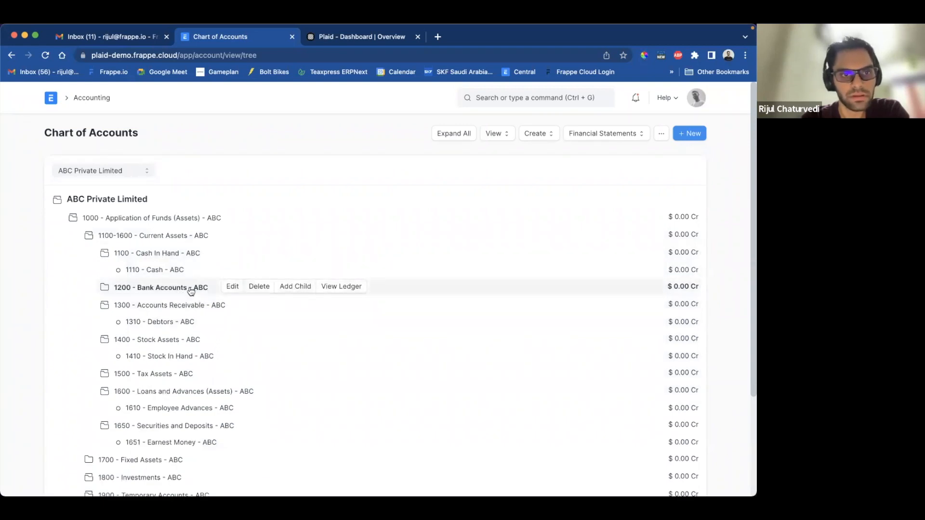
Add a child account under Bank Accounts named Wells Fargo with account number 12345
click(302, 286)
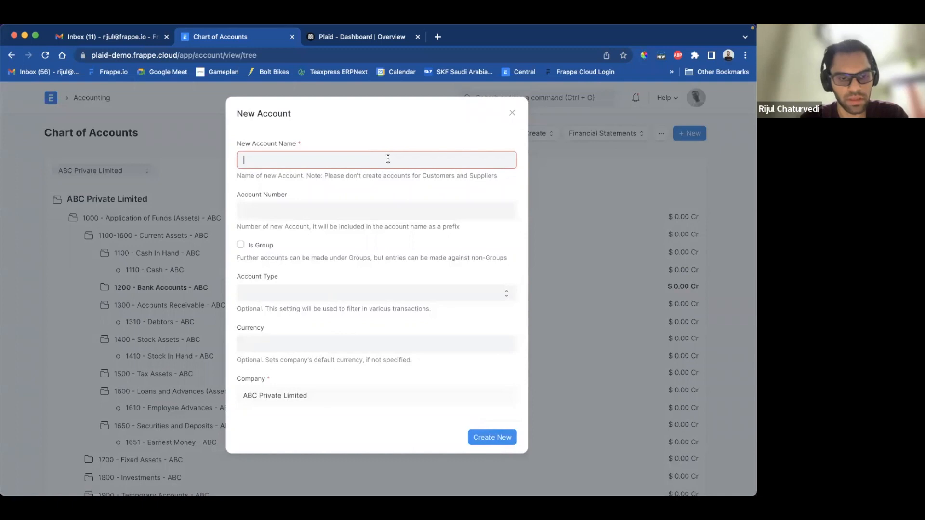
text(Wells Fargo)
click(395, 210)
text(12345)
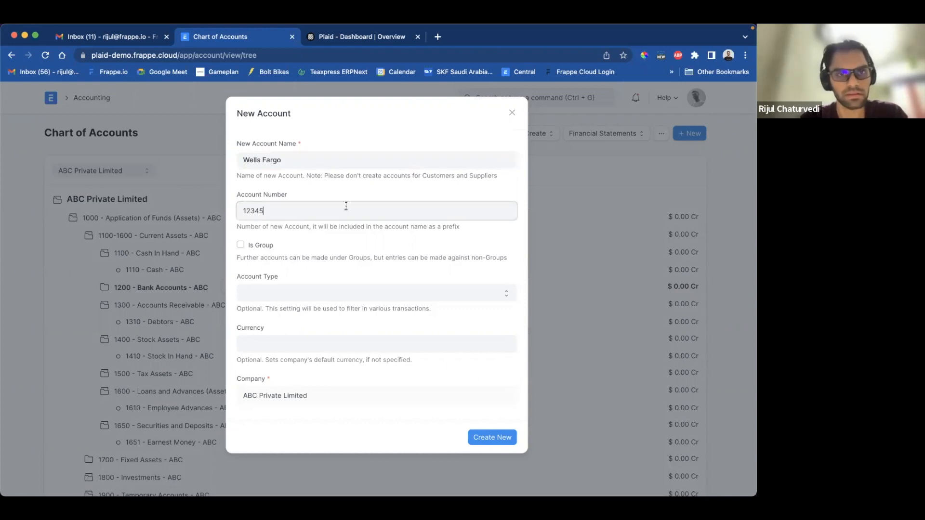
double_click(330, 213)
click(380, 245)
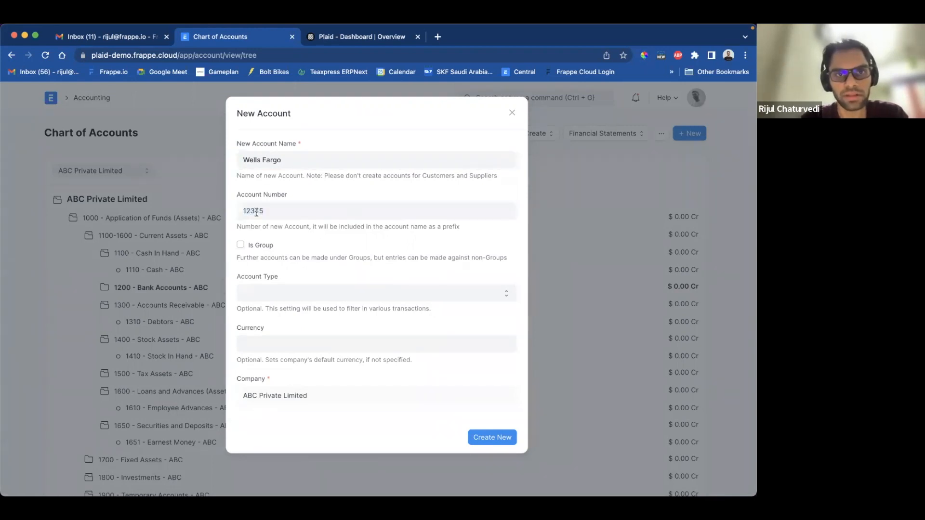
Give the account currency USD and account type Bank, create it, and return Home
click(343, 336)
text(usd)
click(304, 370)
click(334, 292)
key(b)
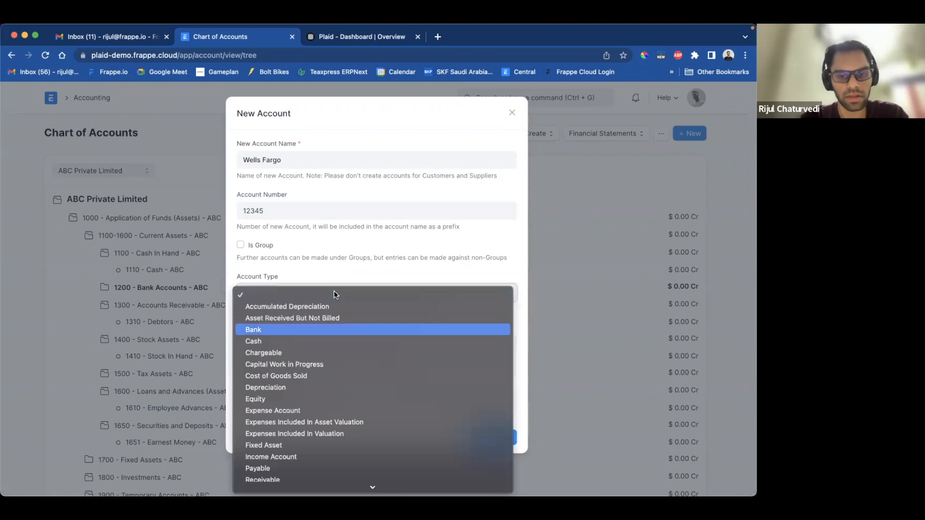
key(Return)
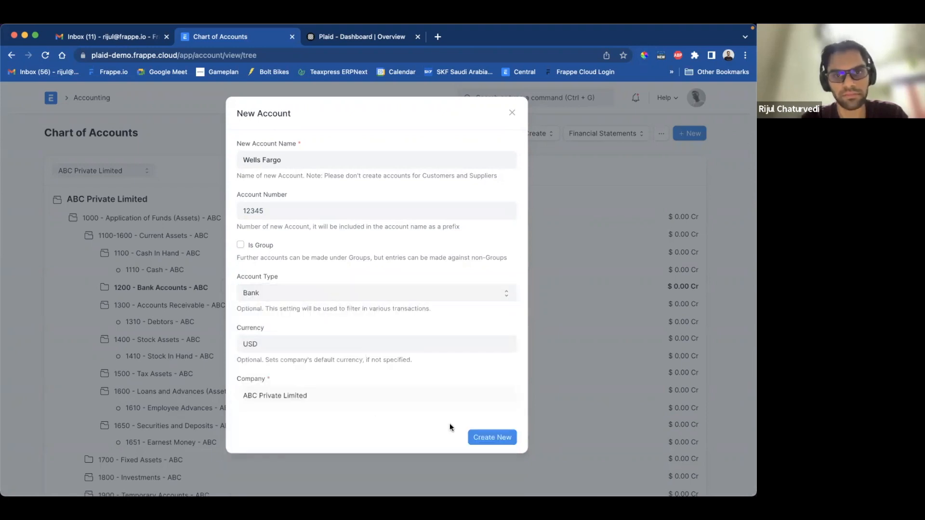
click(500, 437)
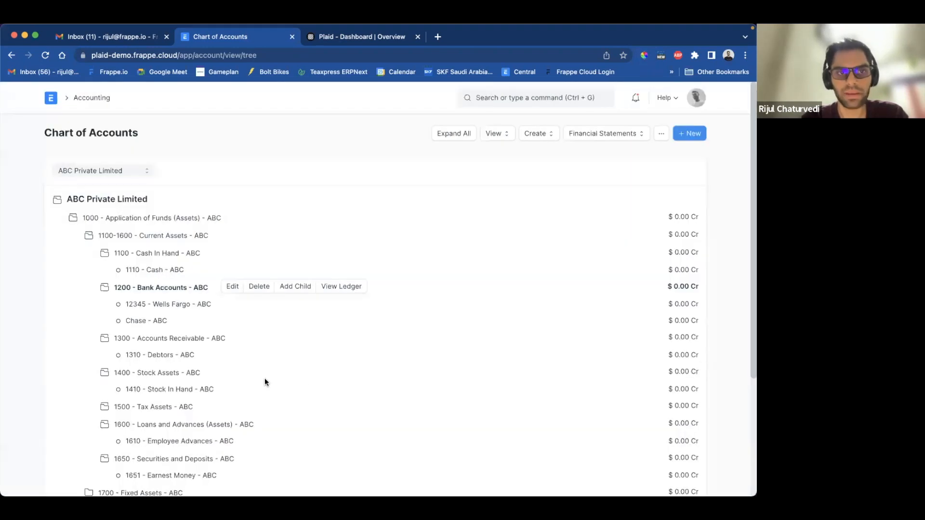
drag(226, 306, 120, 306)
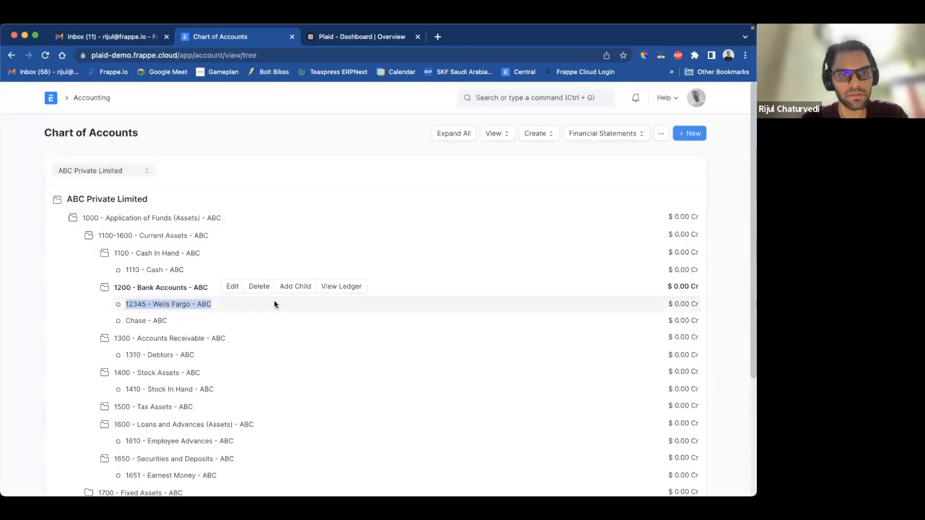
click(405, 138)
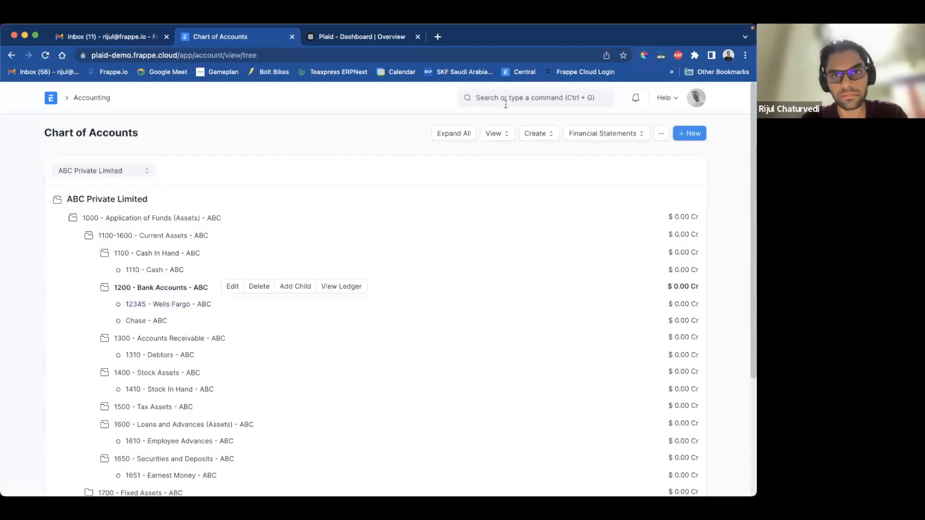
click(52, 104)
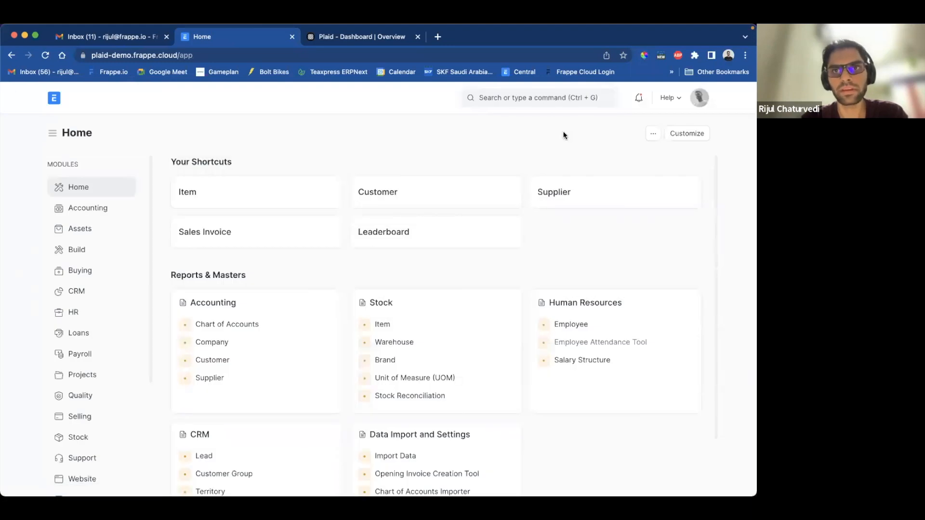
Open the Bank list via search and save a first bank named Wells Fargo
click(524, 102)
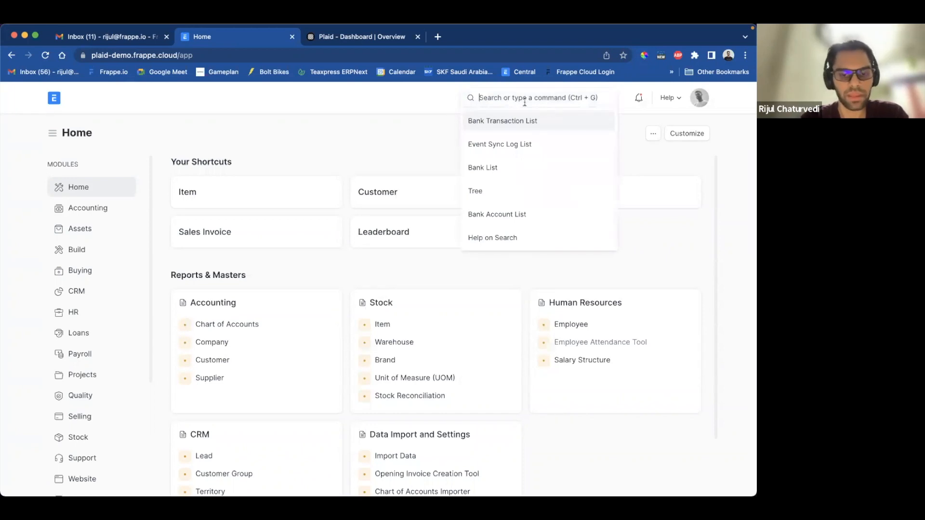
text(bank)
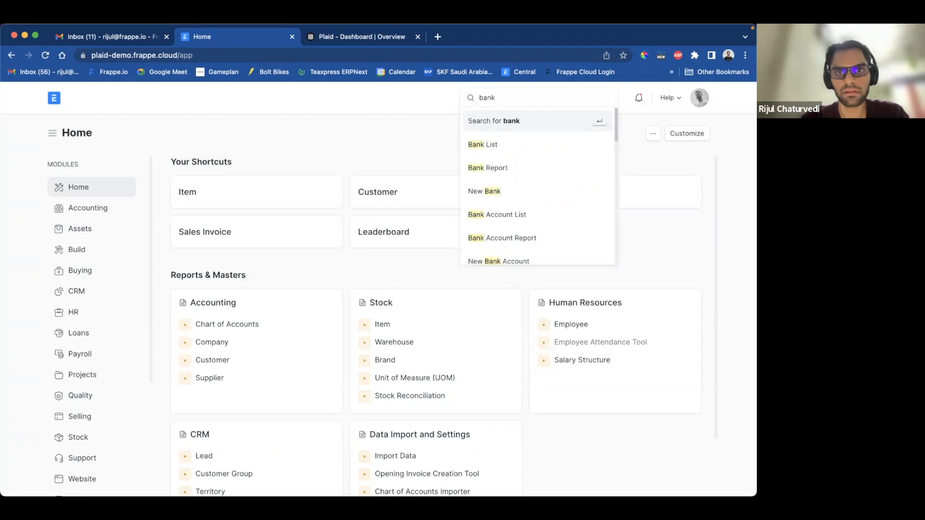
key(Down)
key(Return)
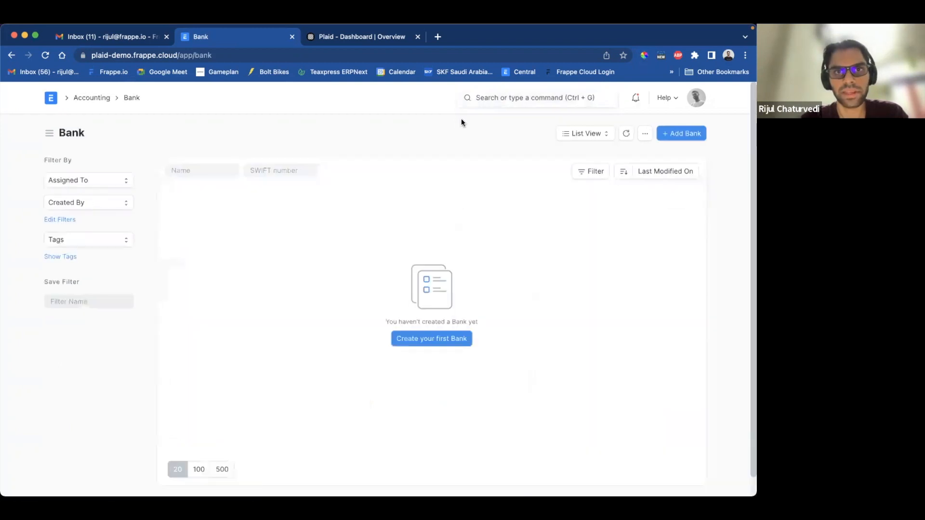
click(403, 344)
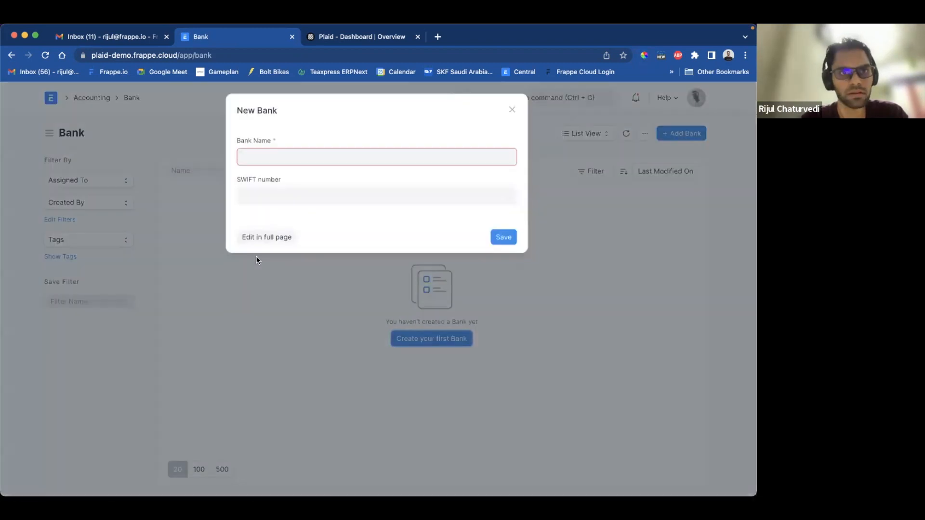
text(W)
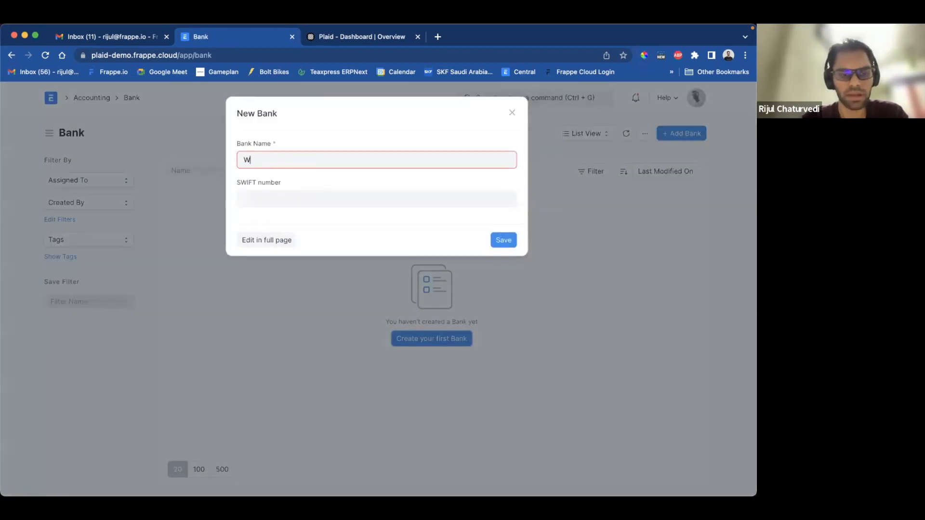
text(ell)
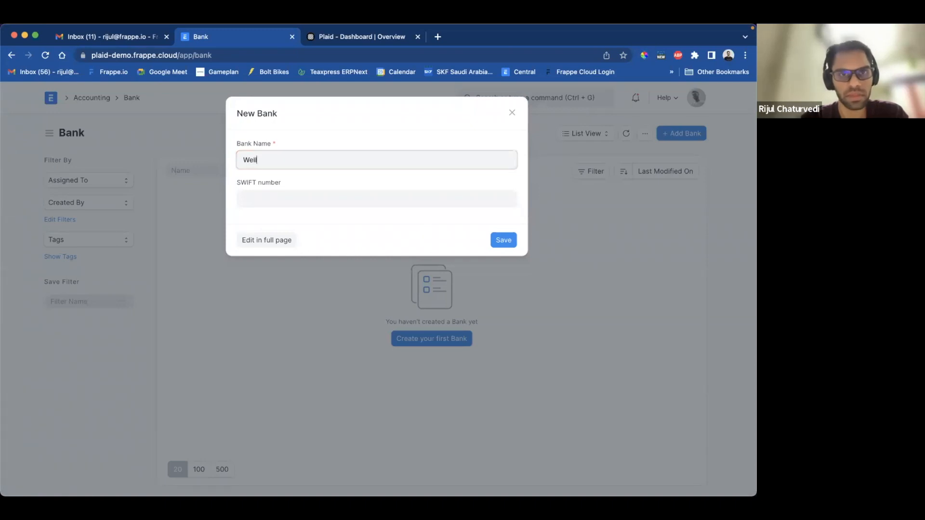
text(s Fargo)
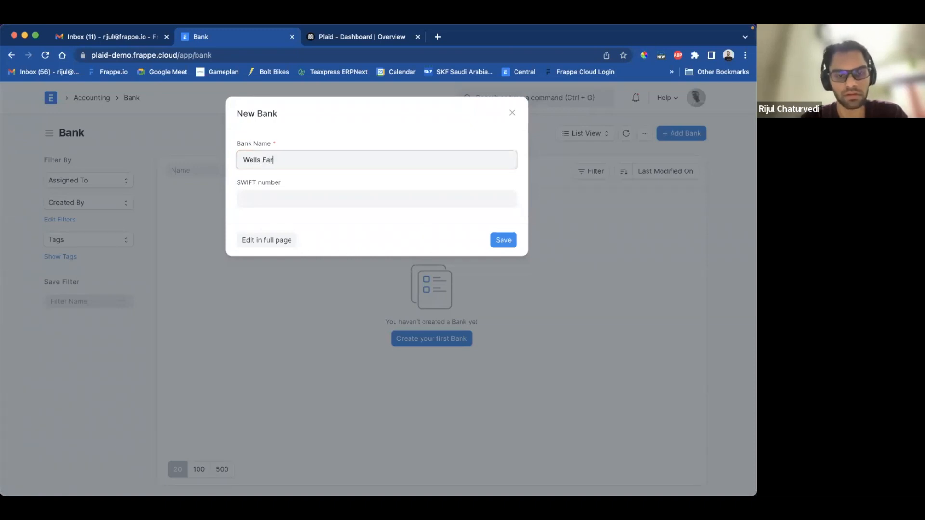
click(510, 241)
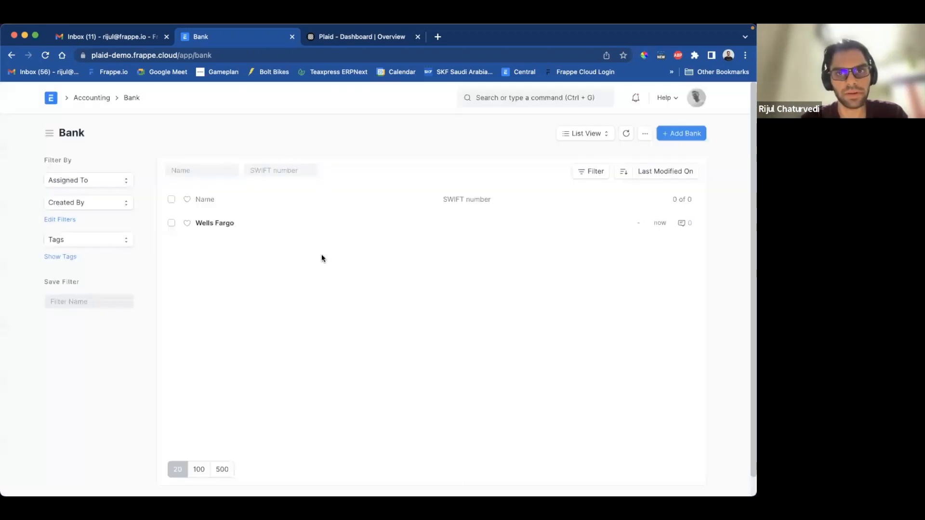
From the Wells Fargo bank, start a new bank account named 'Wells Fargo - 12345'
click(215, 224)
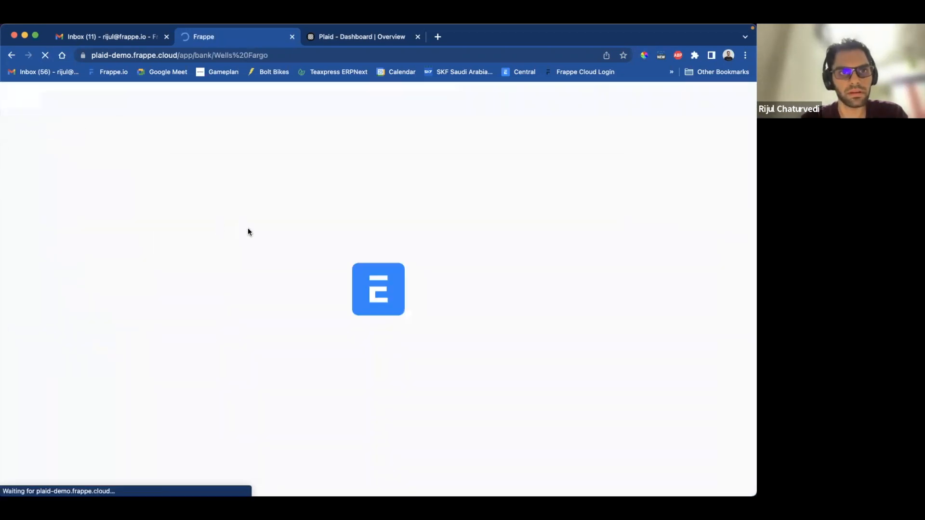
mouse_move(351, 247)
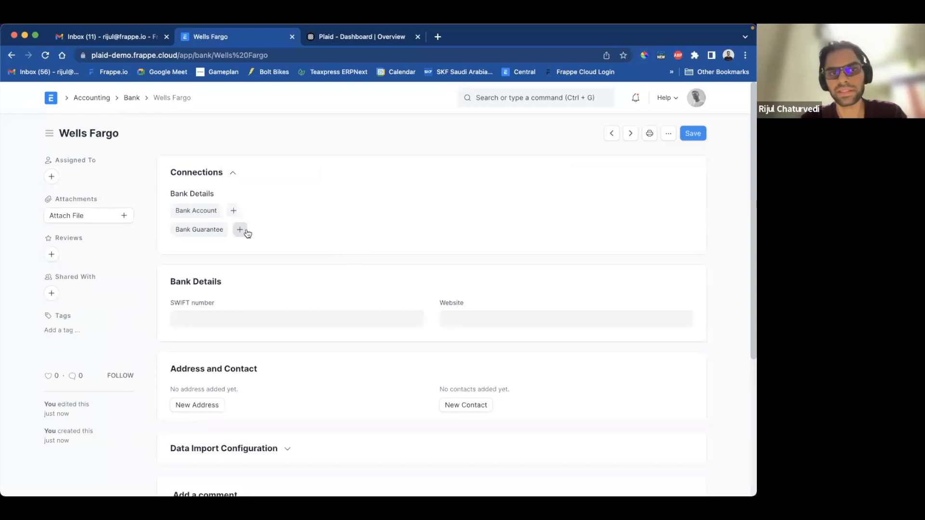
click(234, 212)
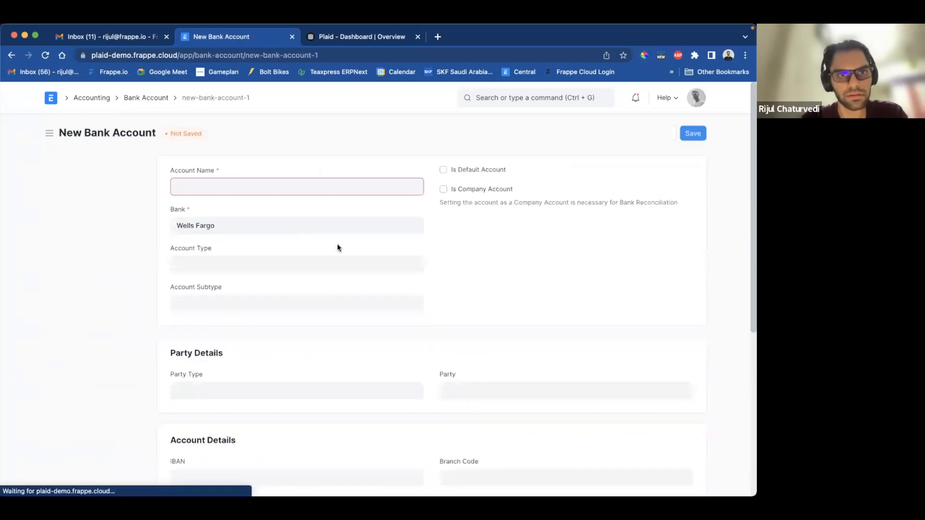
text(We)
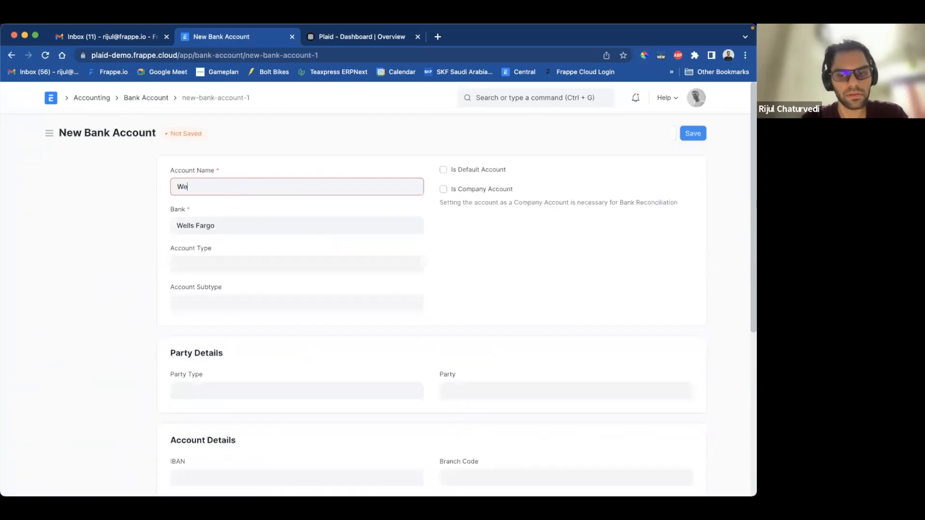
text(lls Farg)
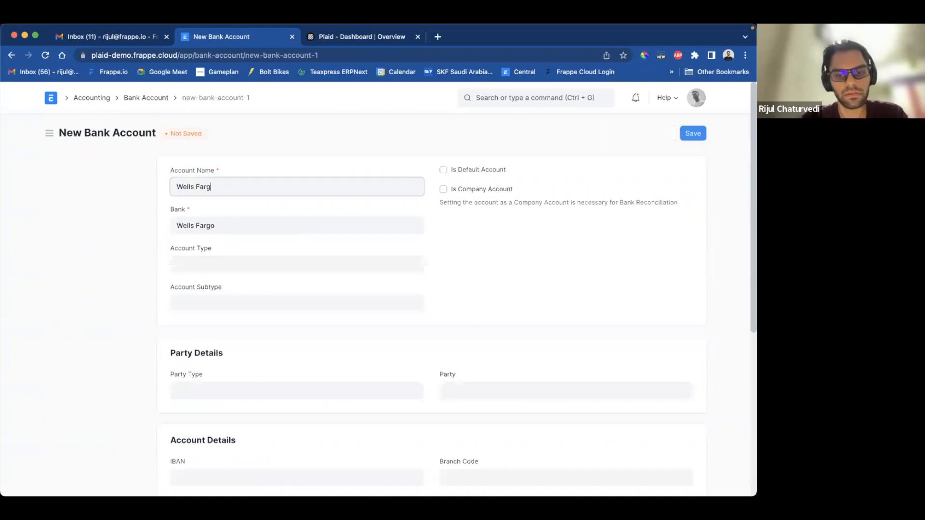
text(o - 12345)
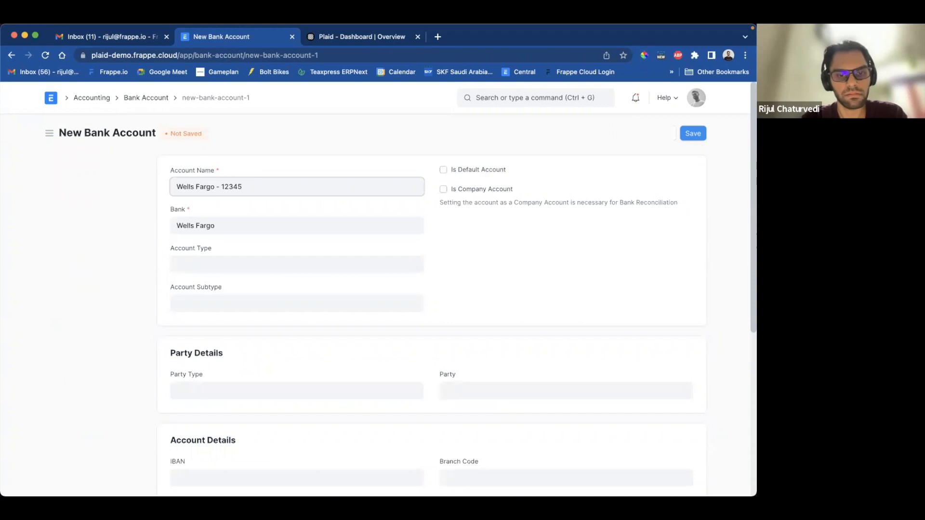
click(121, 255)
Mark it as a company account linked to 12345 - Wells Fargo - ABC, save, and open the Bank Account list
scroll(424, 315, down, 1)
scroll(426, 299, up, 1)
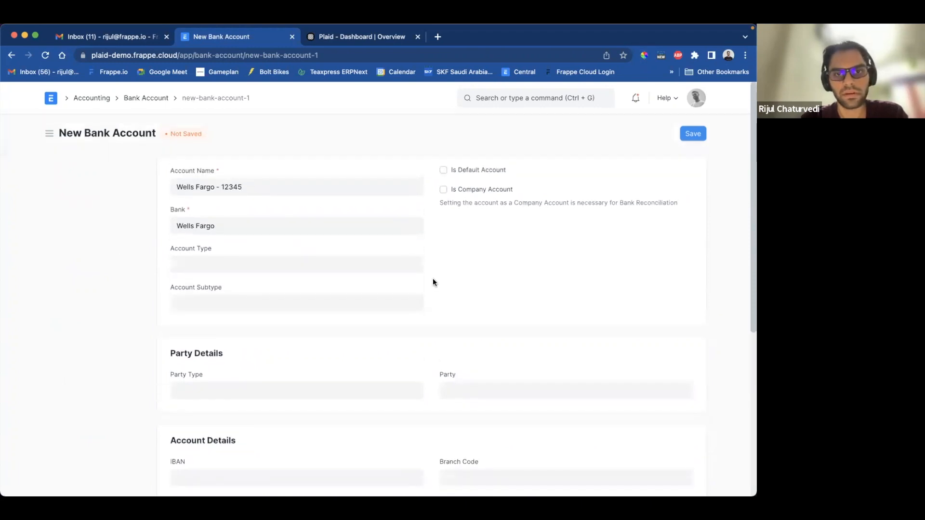
click(443, 189)
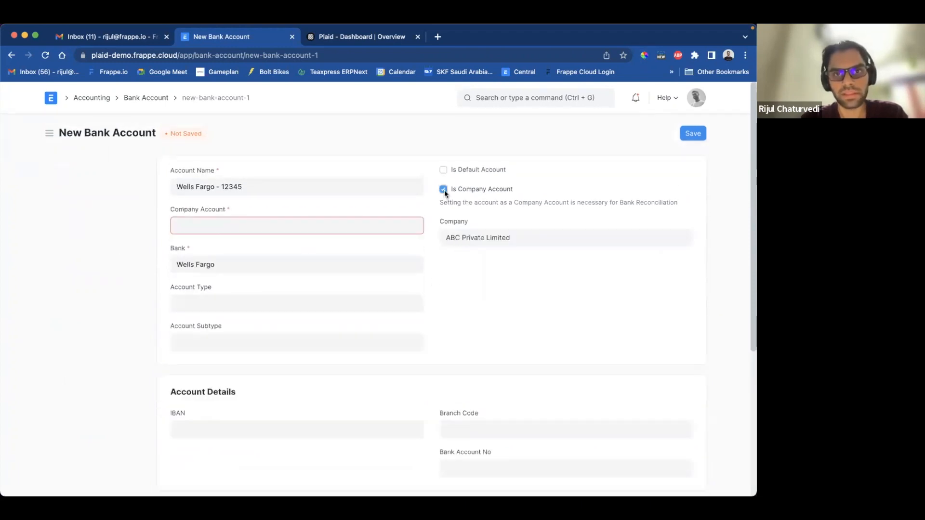
click(380, 226)
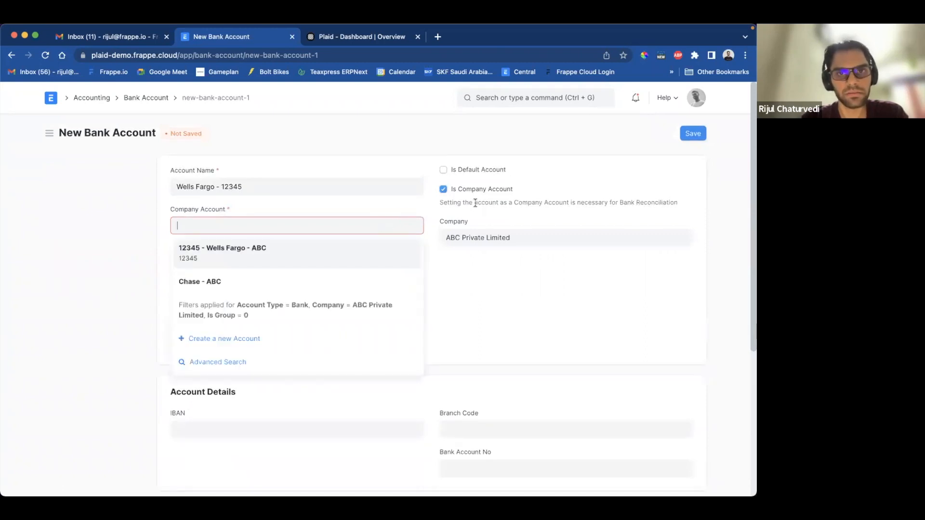
click(443, 189)
click(443, 190)
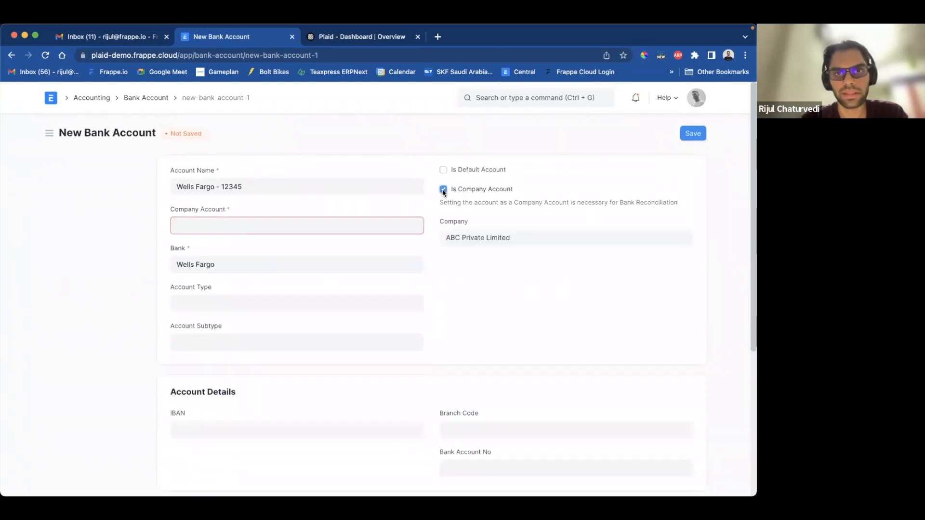
click(272, 230)
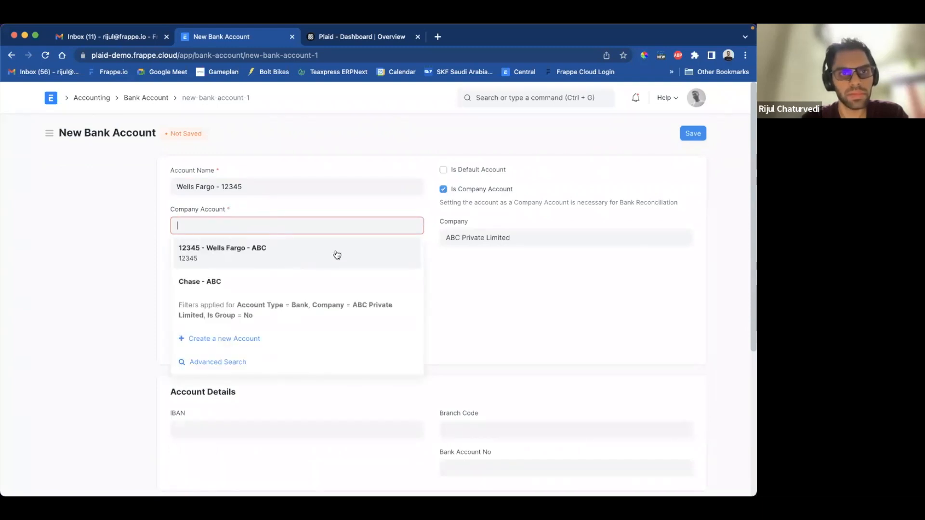
click(285, 256)
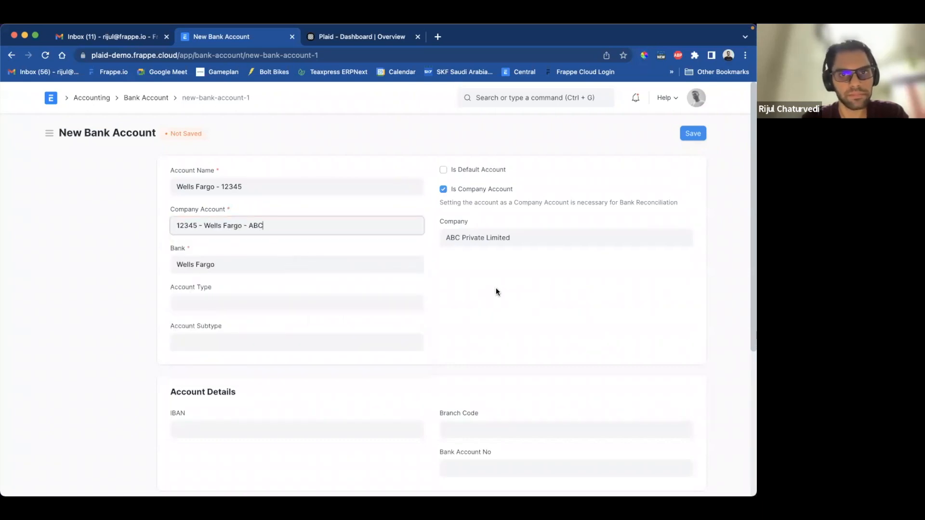
key(ctrl+s)
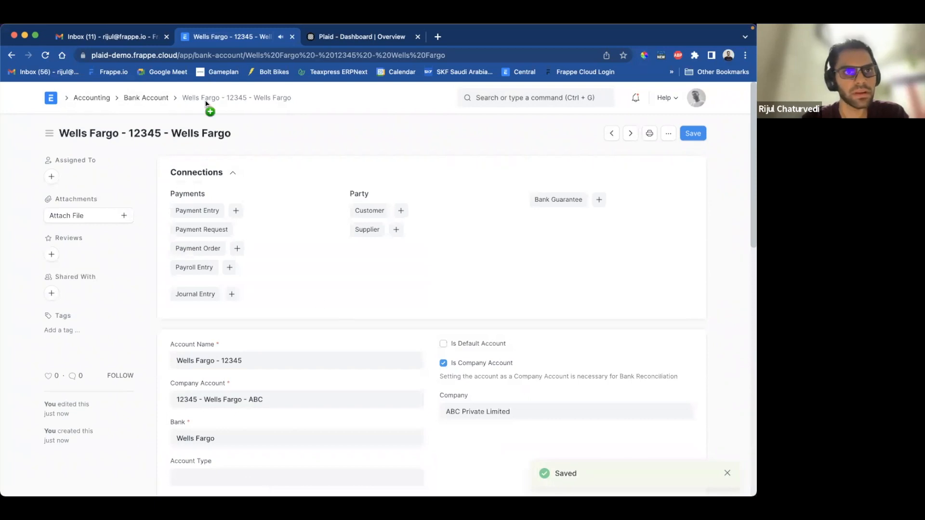
click(146, 98)
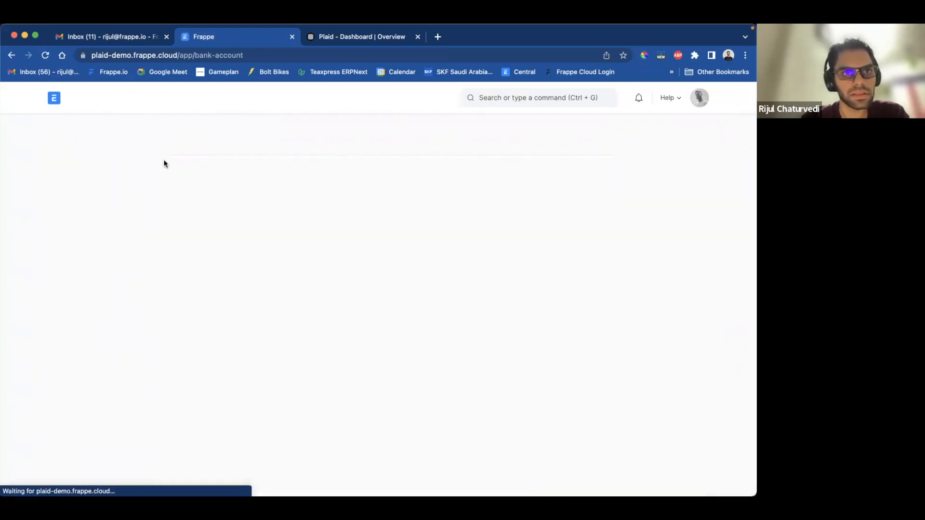
Return from the Bank Account list to the ERPNext Home workspace via the logo
click(51, 98)
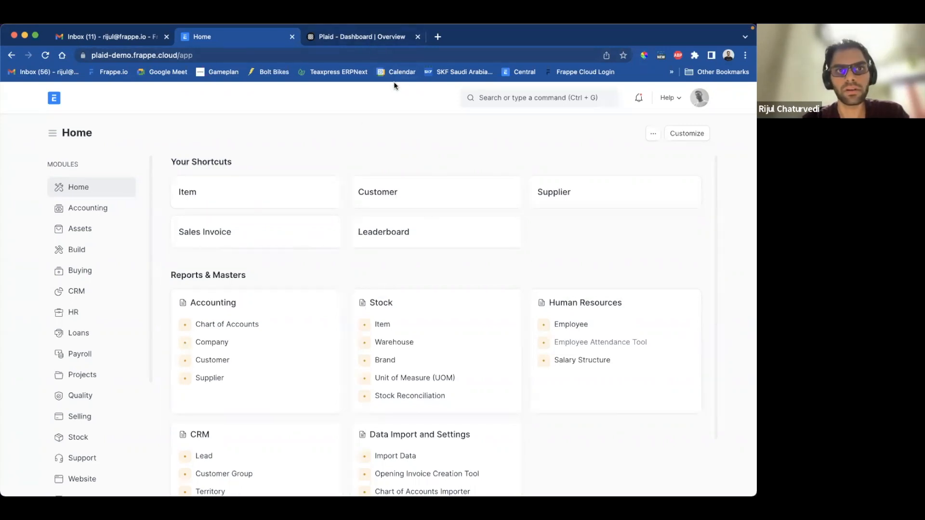
Search Google for 'plaid login' in a new Chrome tab
click(437, 36)
text(plaid )
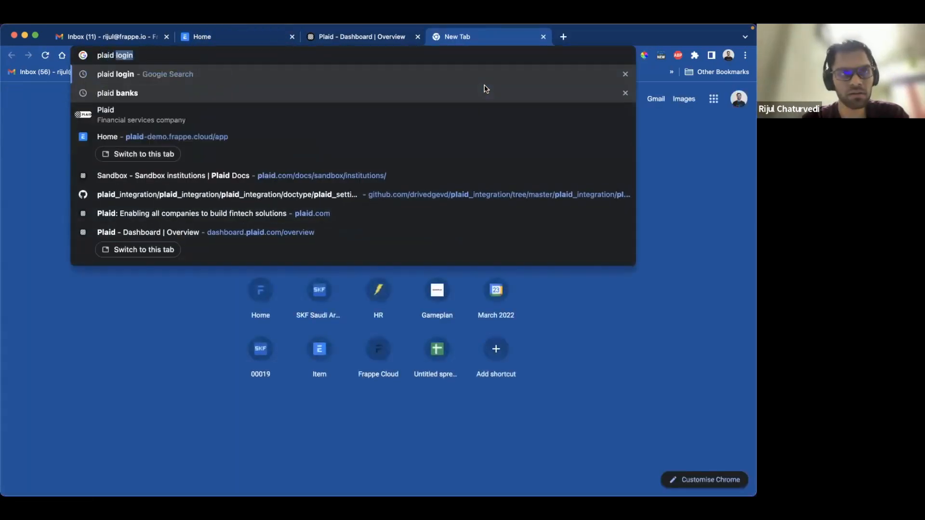
text(login)
key(Return)
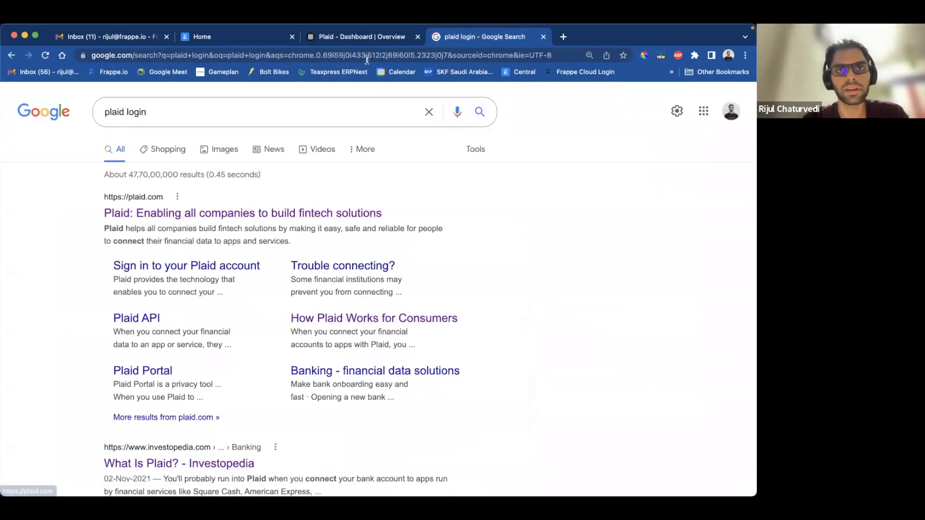
Switch to the Plaid Dashboard overview and open the Team Settings dropdown
click(358, 41)
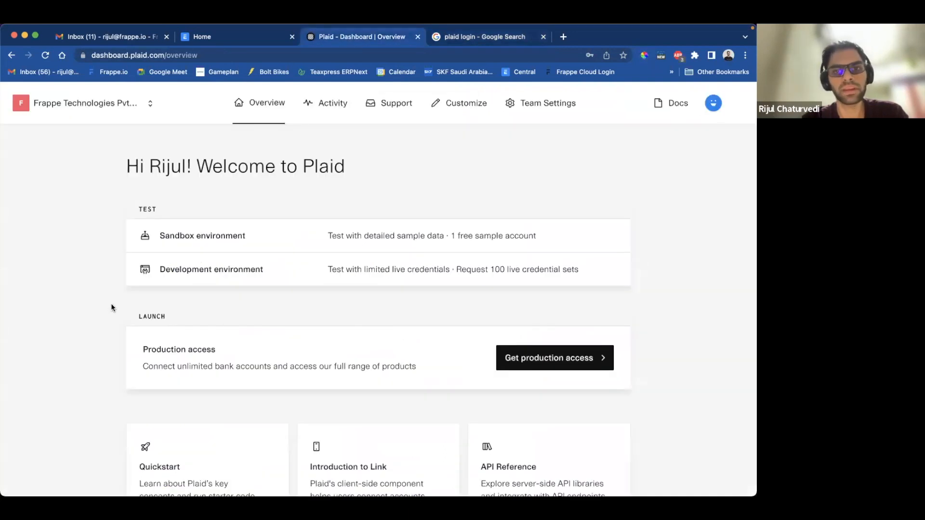
scroll(399, 330, down, 3)
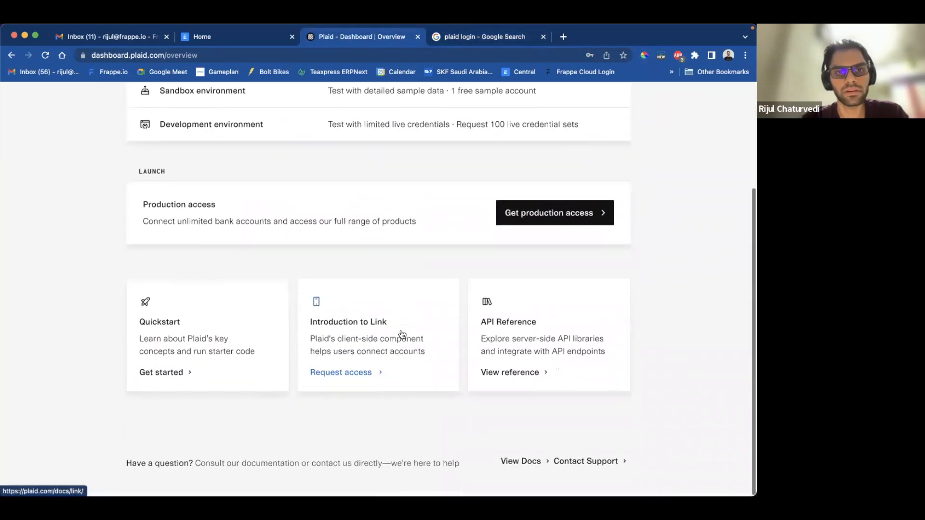
scroll(399, 333, up, 3)
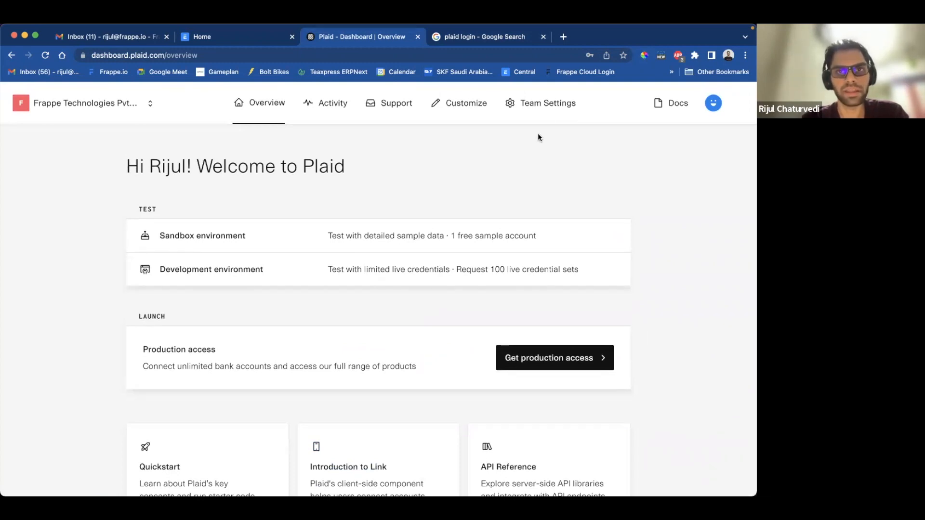
click(537, 105)
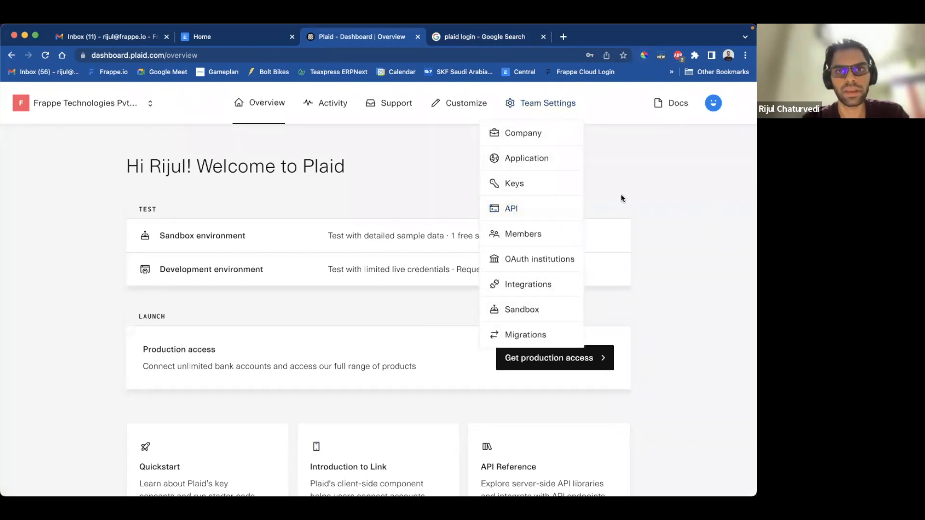
click(551, 106)
click(542, 109)
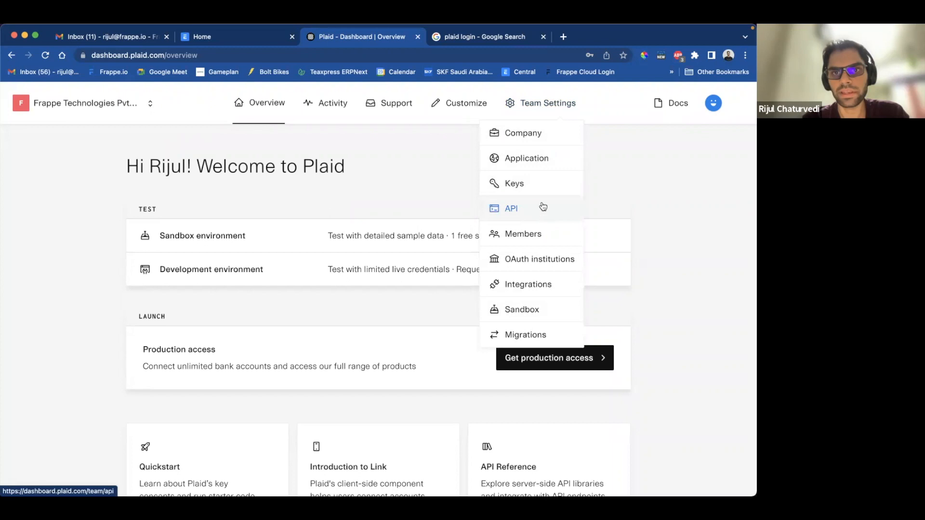
Open the Plaid Keys page and look over the client_id and the Development and Sandbox secrets
click(521, 187)
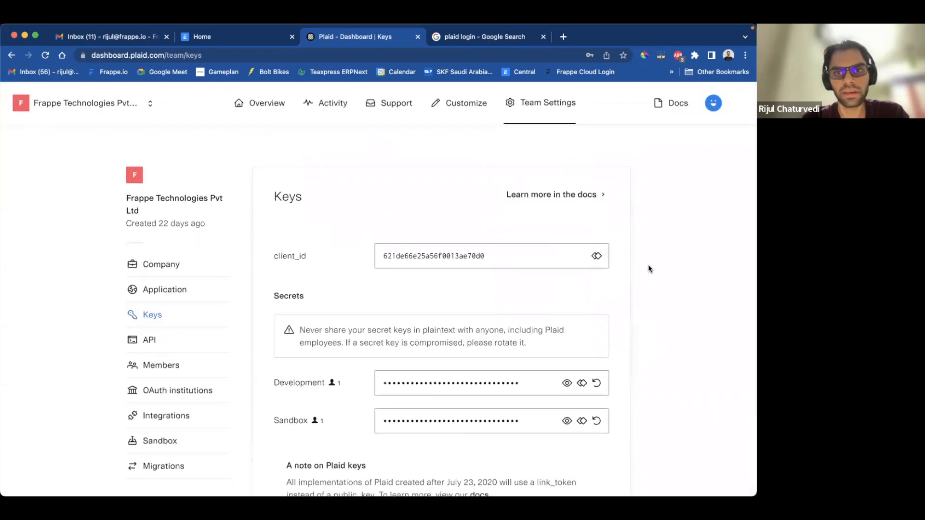
drag(266, 260, 319, 260)
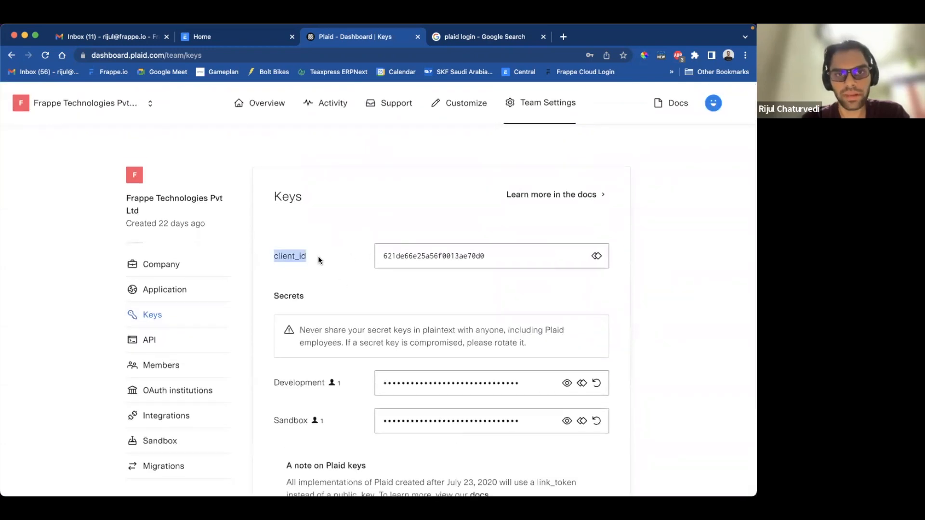
drag(271, 383, 340, 411)
click(273, 417)
drag(273, 418, 314, 422)
click(340, 421)
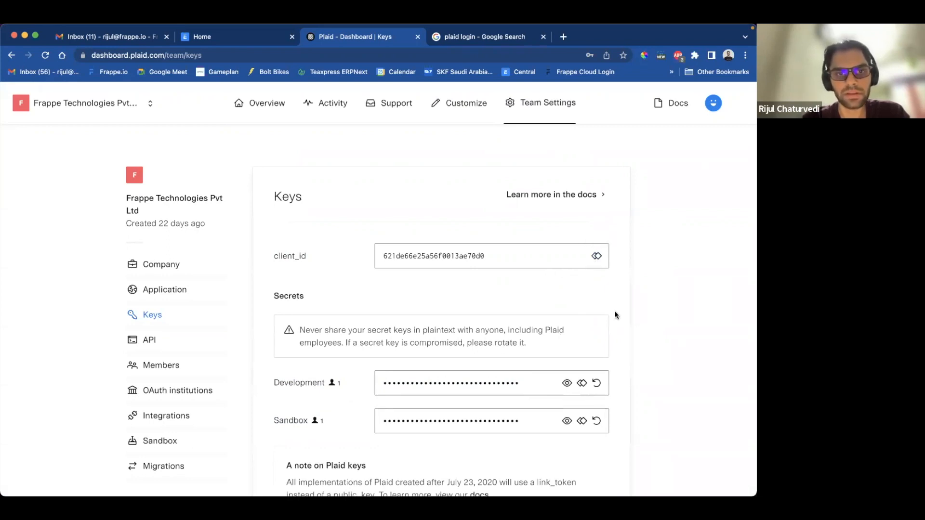
Copy the client_id to the clipboard, then return to the ERPNext tab and start a search
double_click(484, 259)
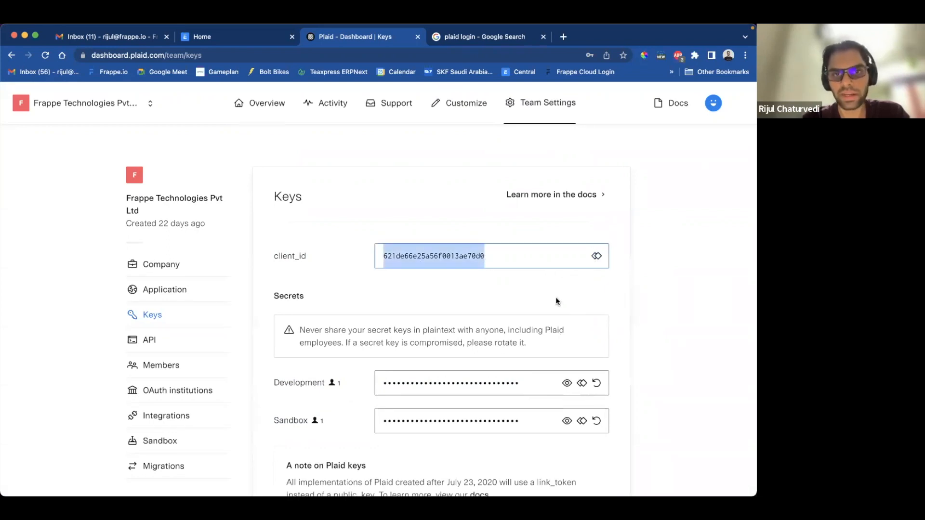
click(593, 287)
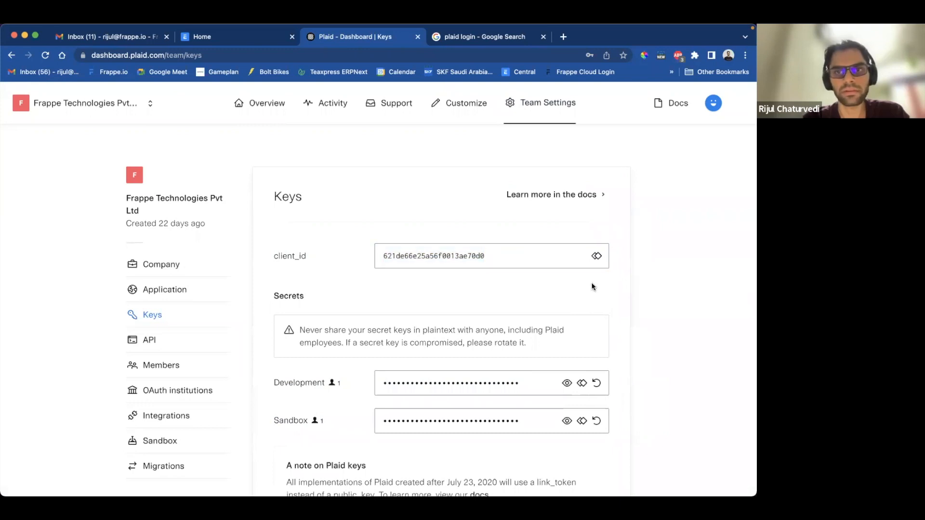
click(597, 255)
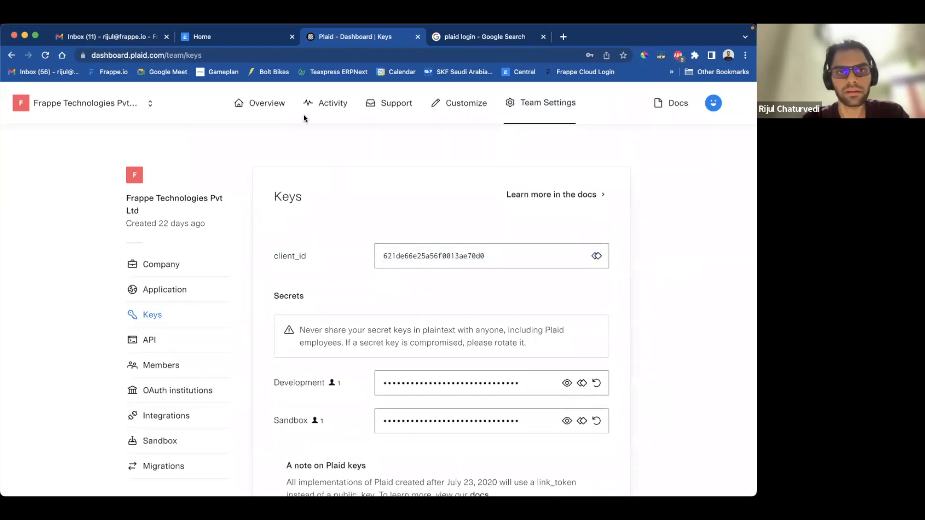
click(227, 44)
click(493, 100)
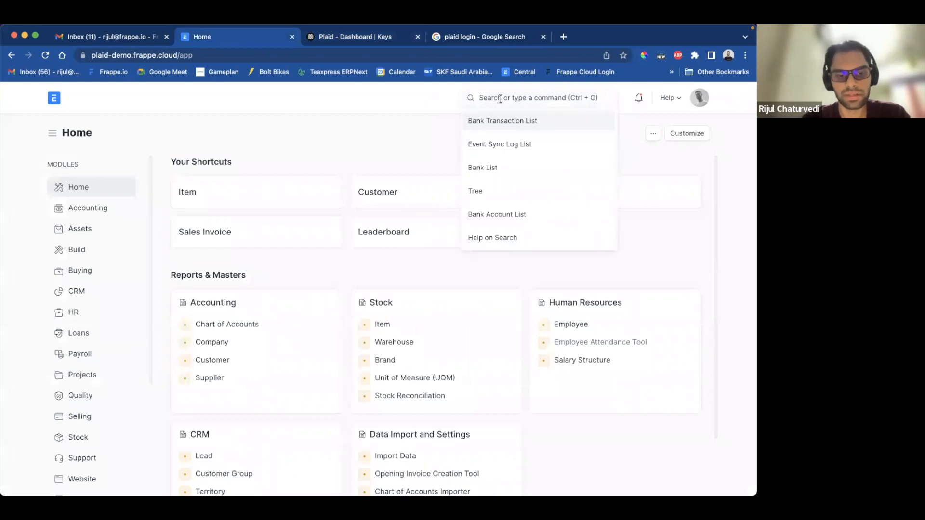
Go to the Integrations workspace, search 'plaid' and open Plaid Settings
text(plaid)
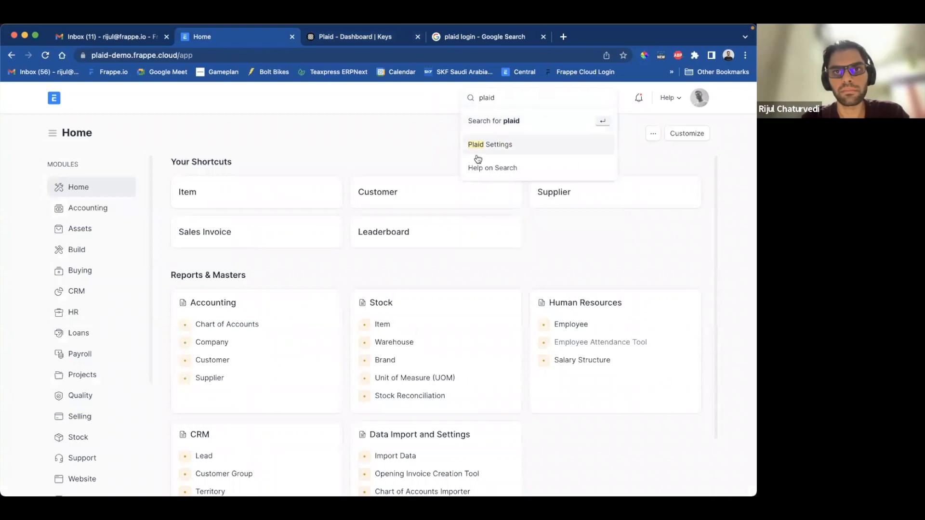
click(367, 142)
scroll(96, 414, down, 1)
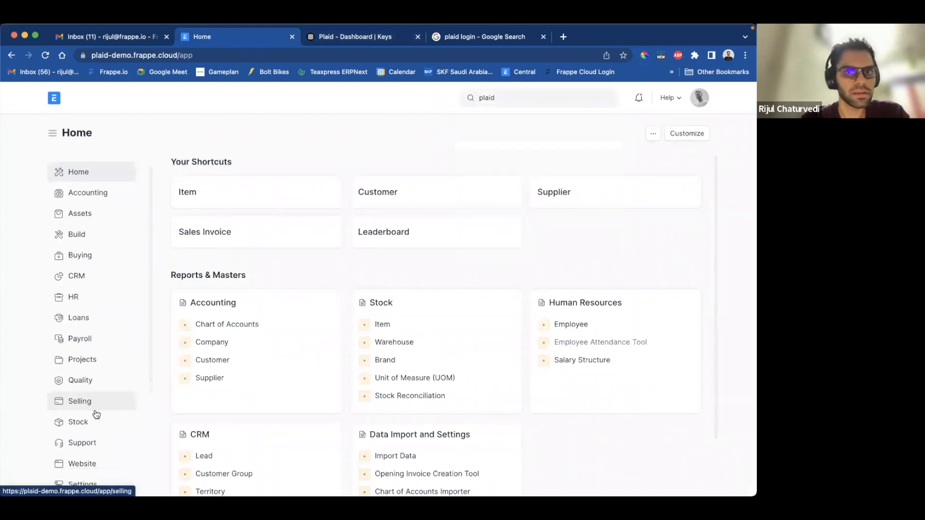
scroll(119, 394, down, 5)
scroll(119, 396, down, 1)
click(86, 428)
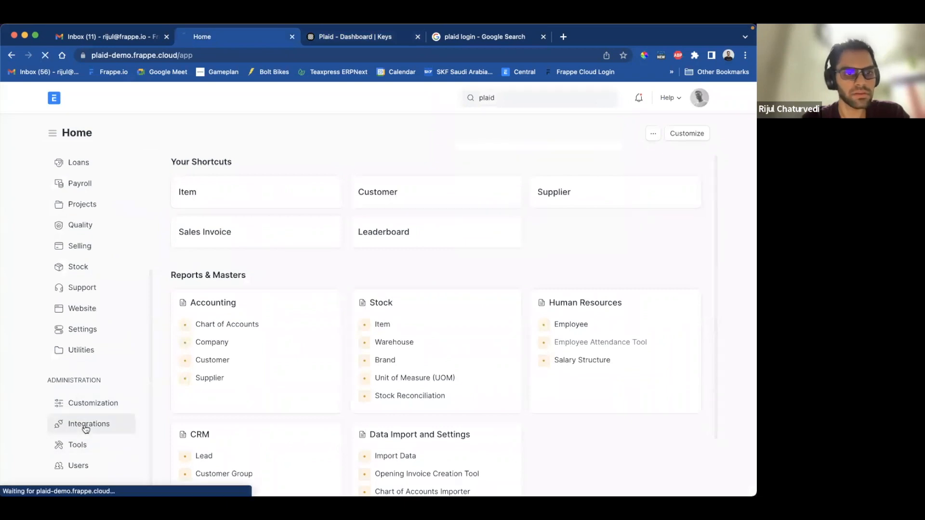
click(540, 97)
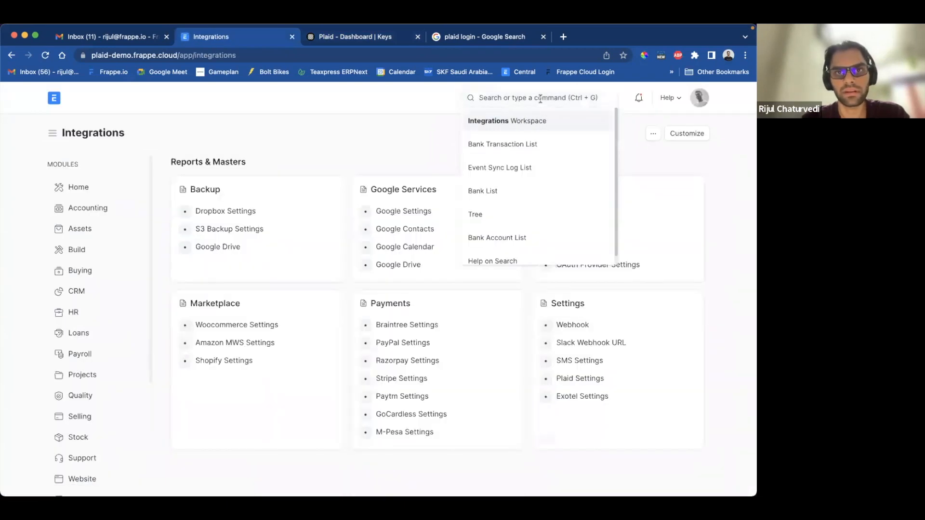
text(plaid)
key(Down)
key(Return)
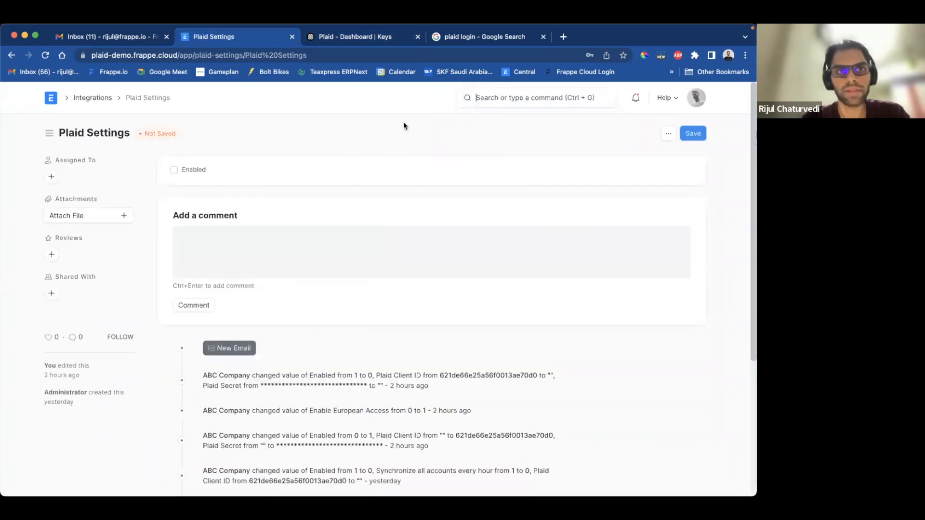
Enable Plaid, paste the dashboard's client ID into Plaid Client ID, and keep sandbox environment
click(173, 169)
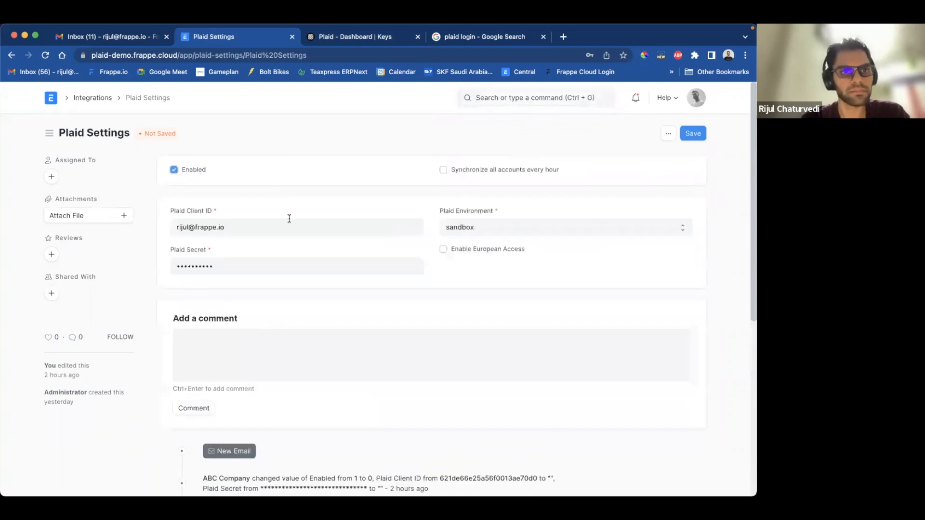
click(278, 229)
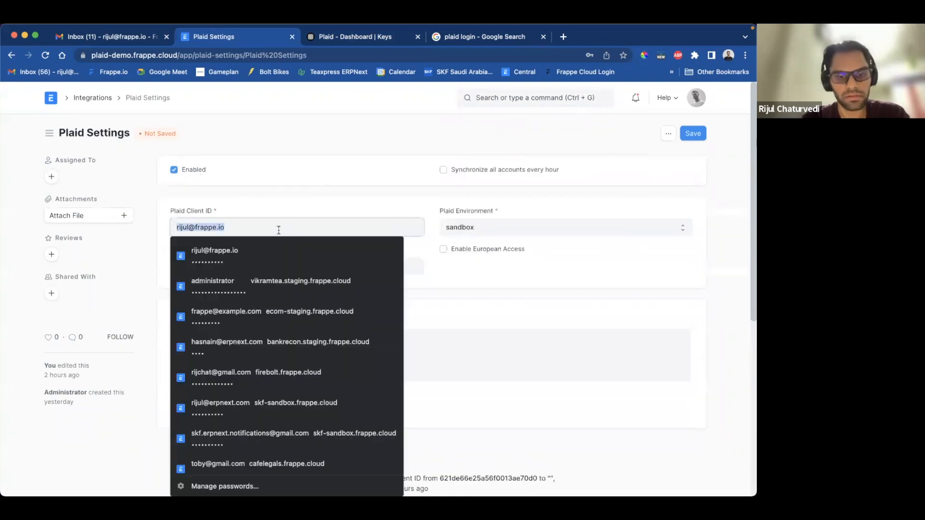
key(super+v)
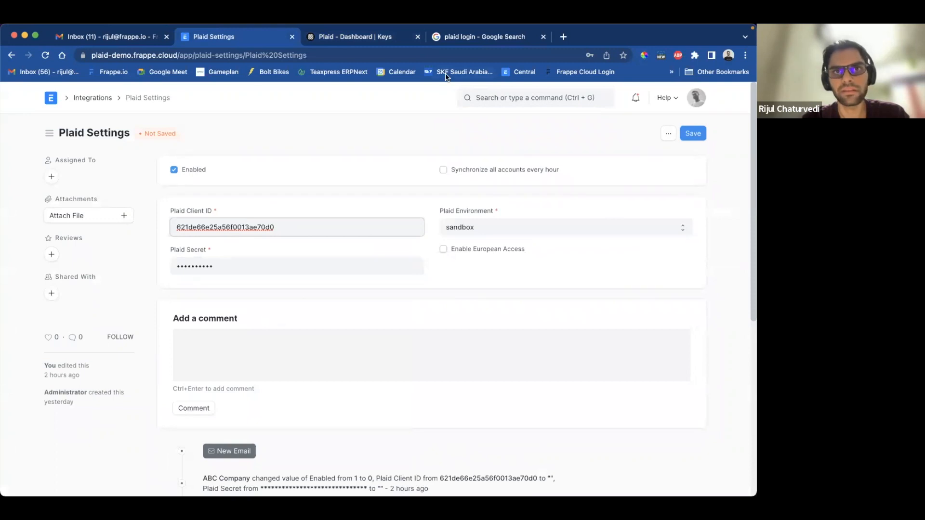
click(366, 36)
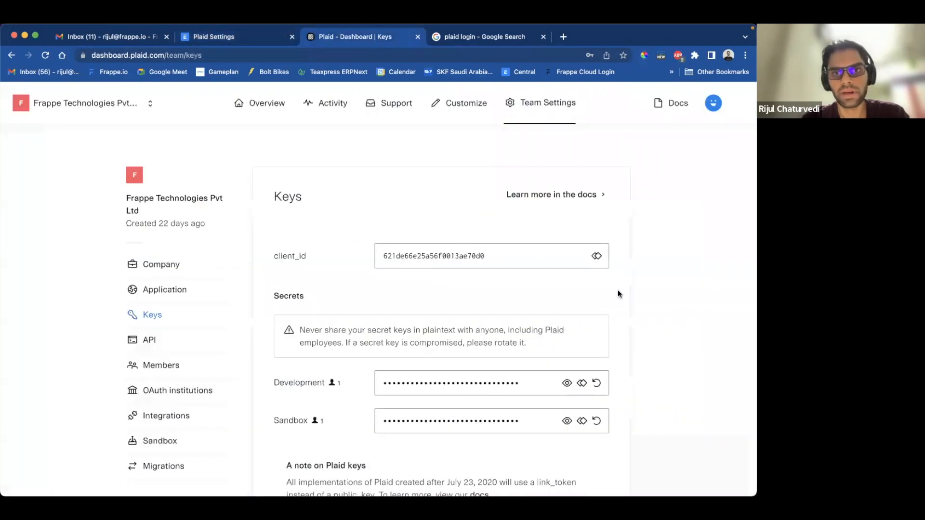
double_click(486, 256)
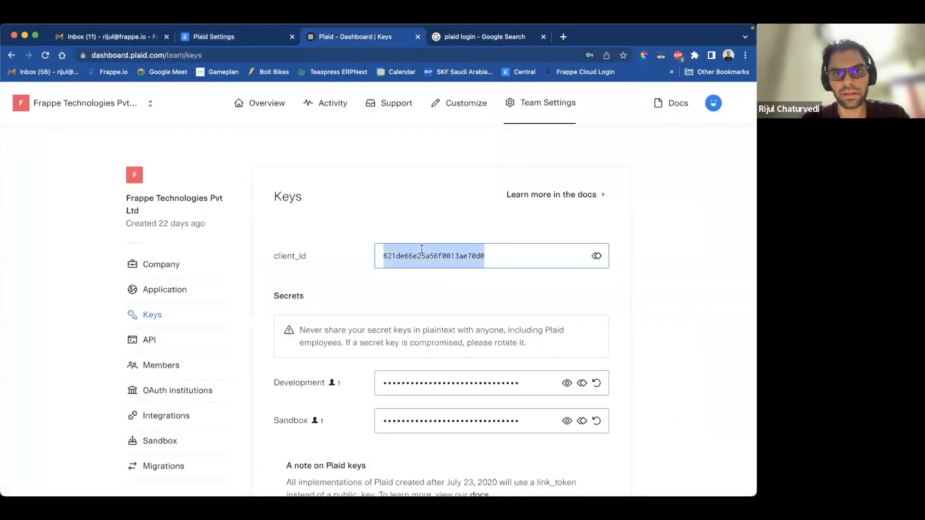
click(227, 36)
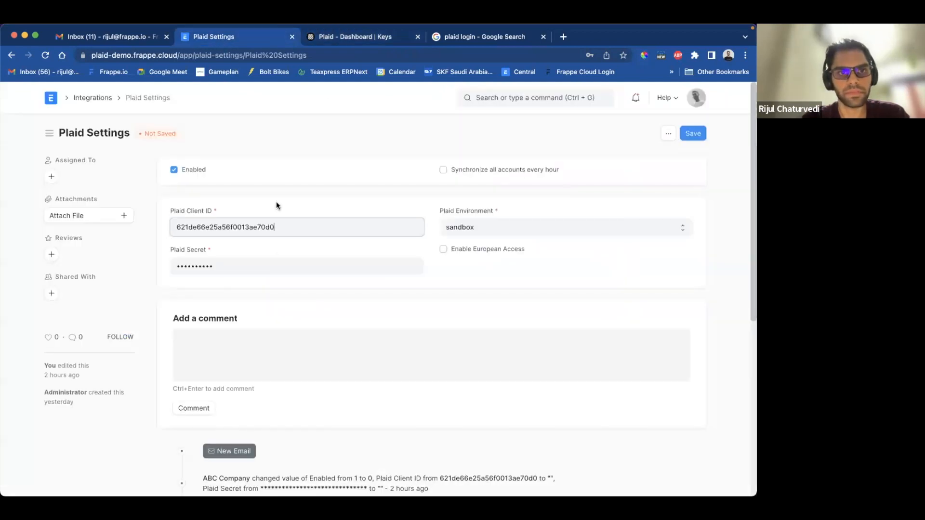
click(367, 42)
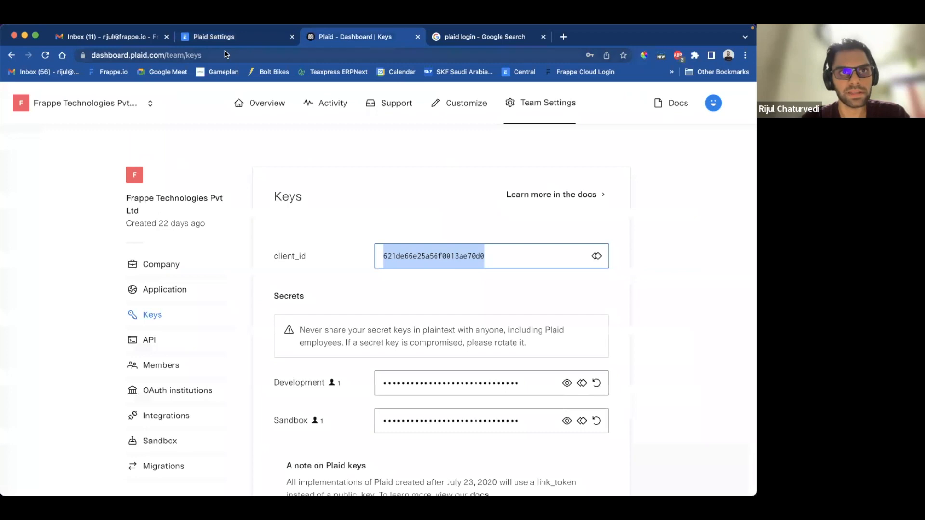
click(224, 38)
click(481, 227)
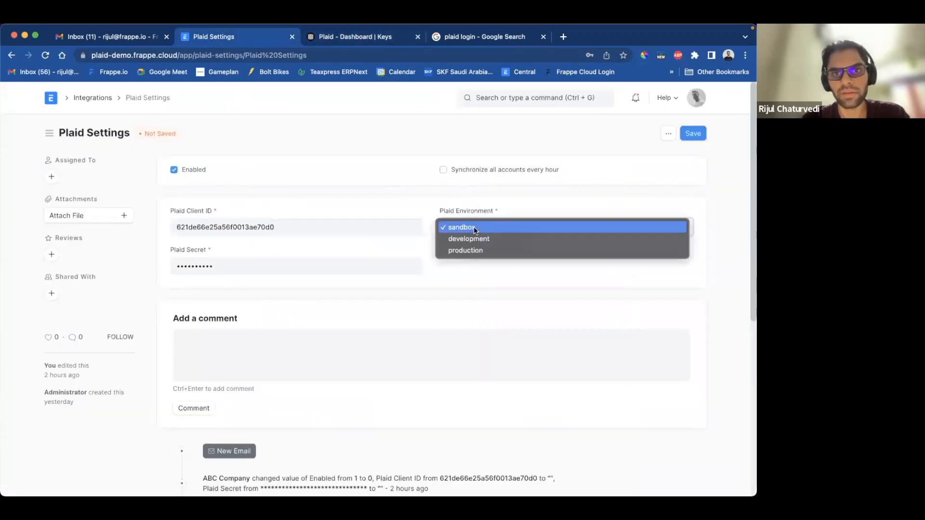
click(463, 209)
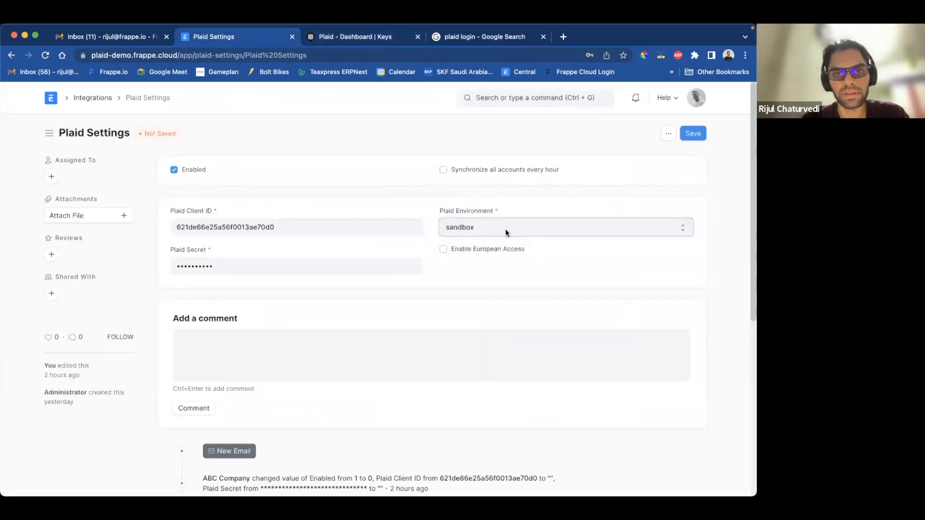
Copy the Sandbox secret from the Plaid dashboard into the Plaid Secret field
click(344, 39)
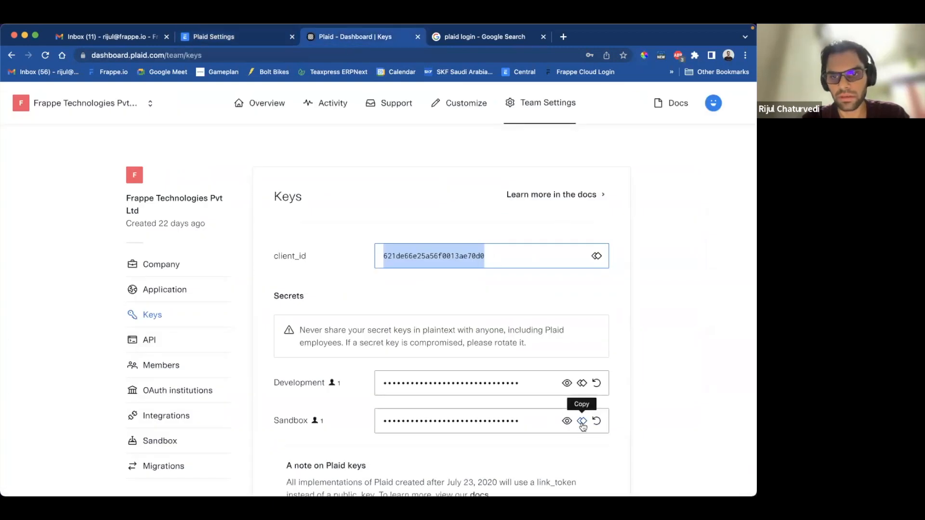
click(582, 422)
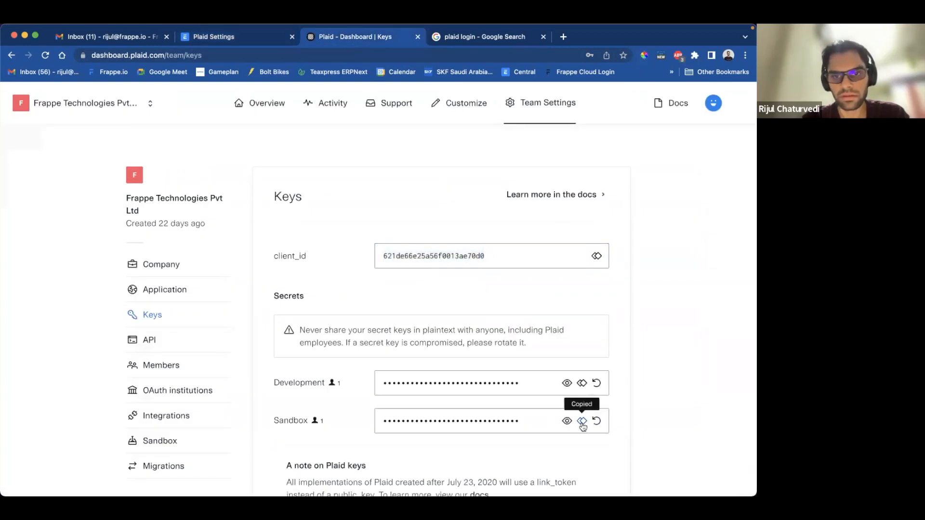
click(233, 42)
double_click(357, 265)
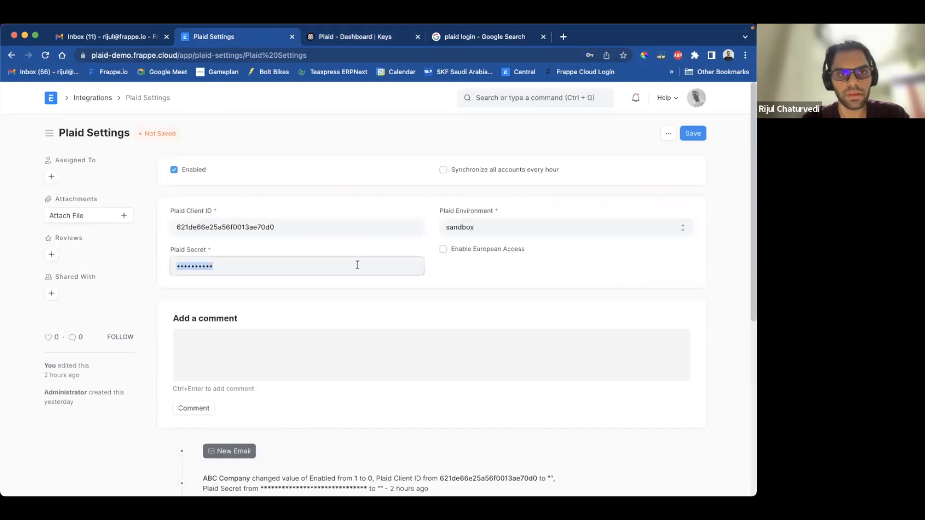
key(ctrl+v)
click(439, 295)
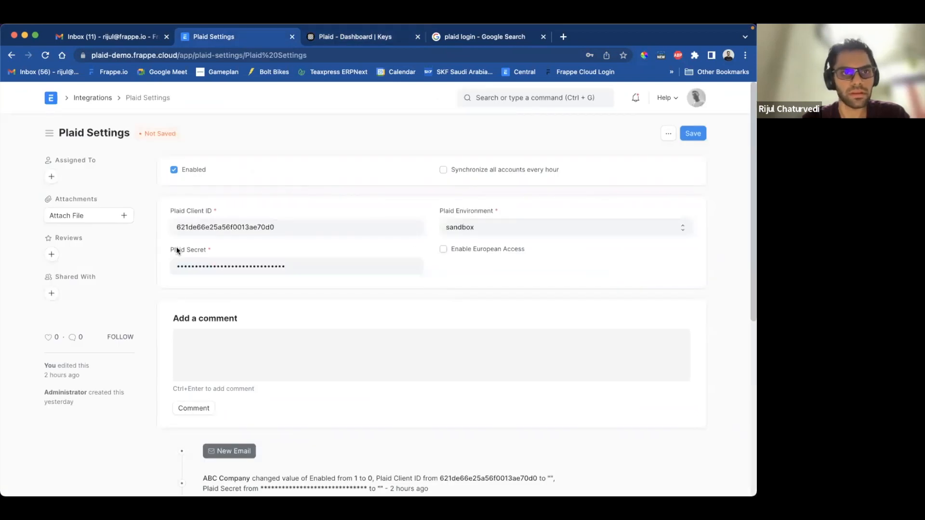
drag(169, 250, 231, 247)
click(230, 246)
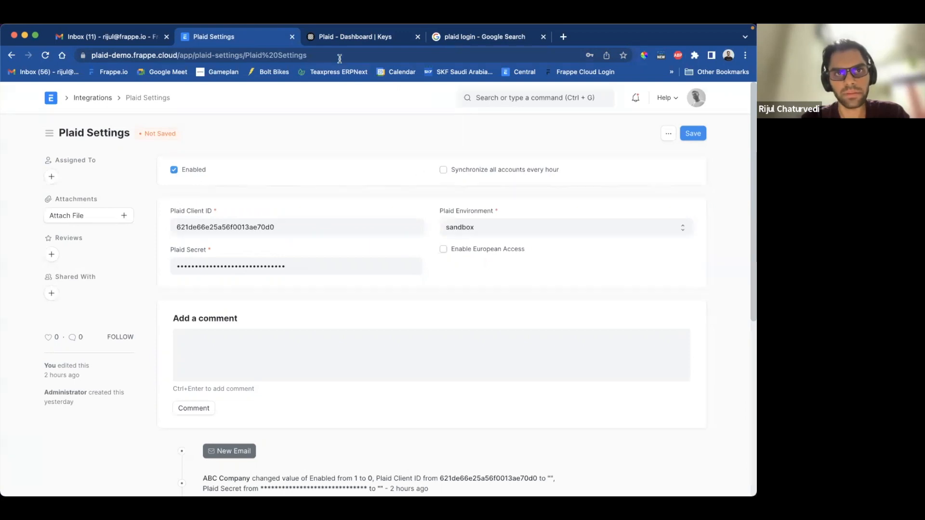
click(358, 38)
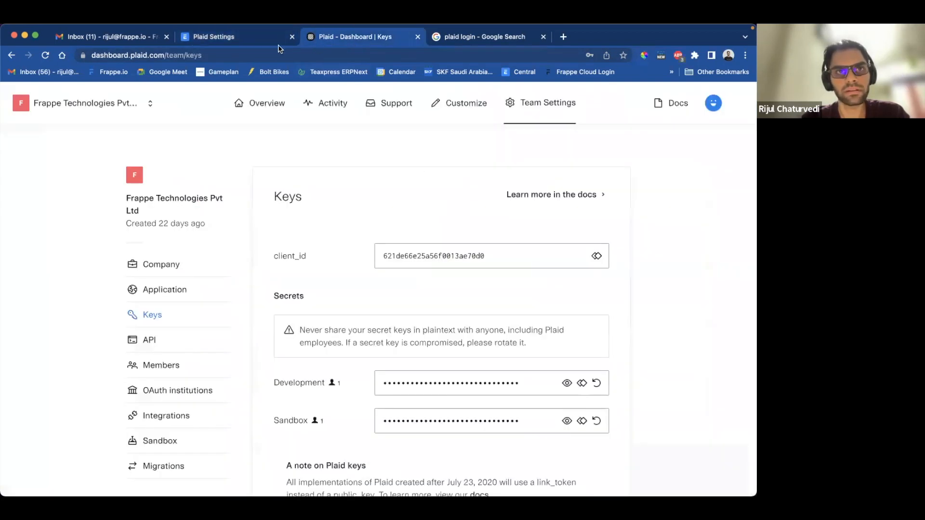
click(249, 41)
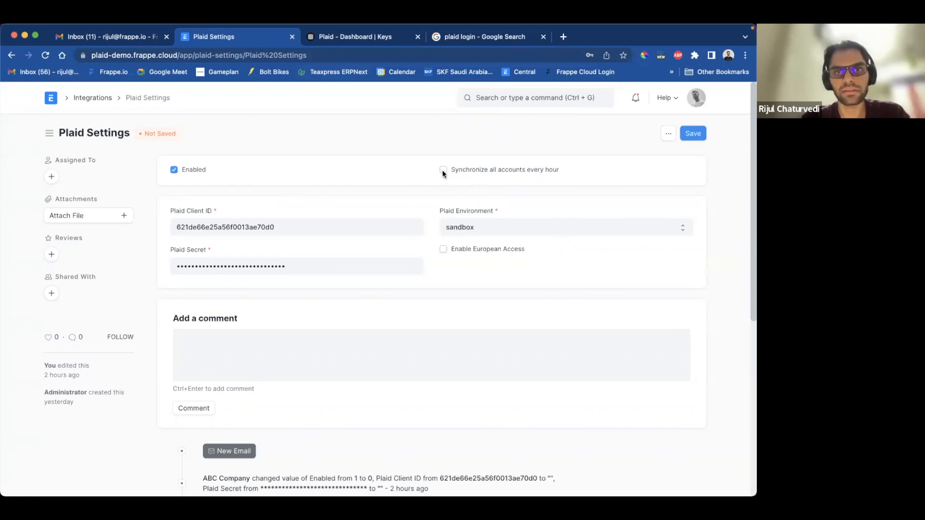
Tick 'Synchronize all accounts every hour' and save Plaid Settings with Ctrl+S
click(549, 170)
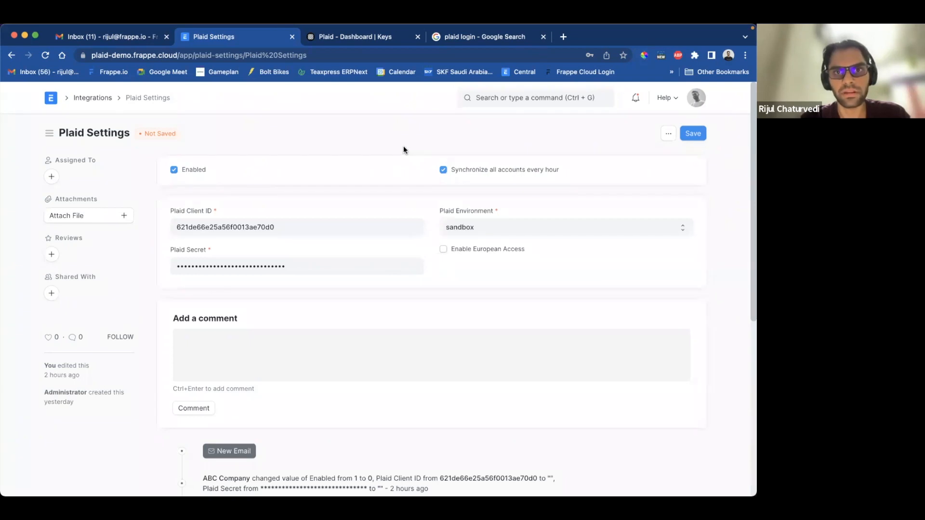
key(ctrl+s)
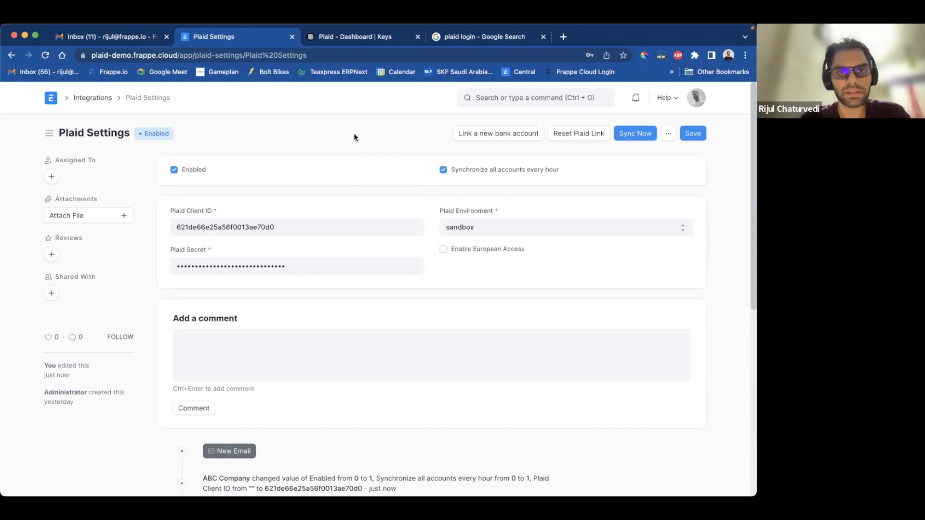
Launch Plaid Link for a new bank account and choose Wells Fargo
click(504, 139)
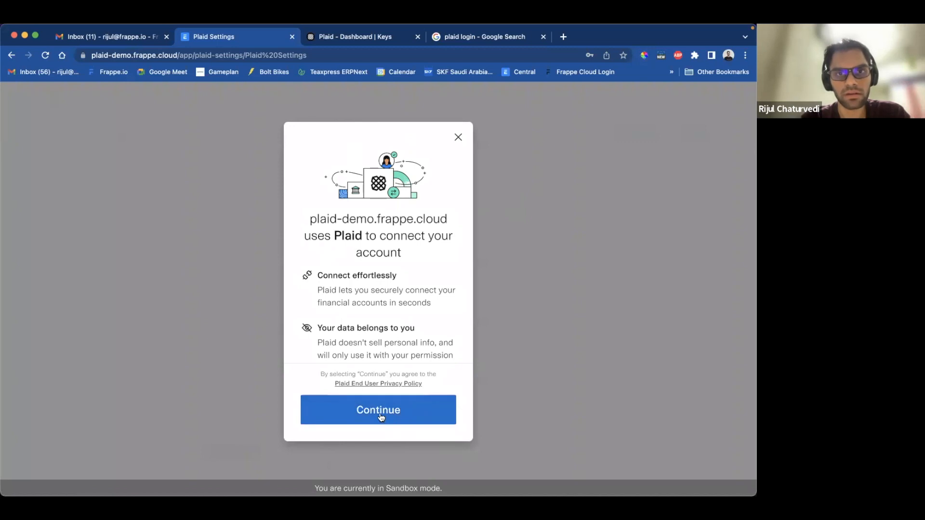
click(381, 417)
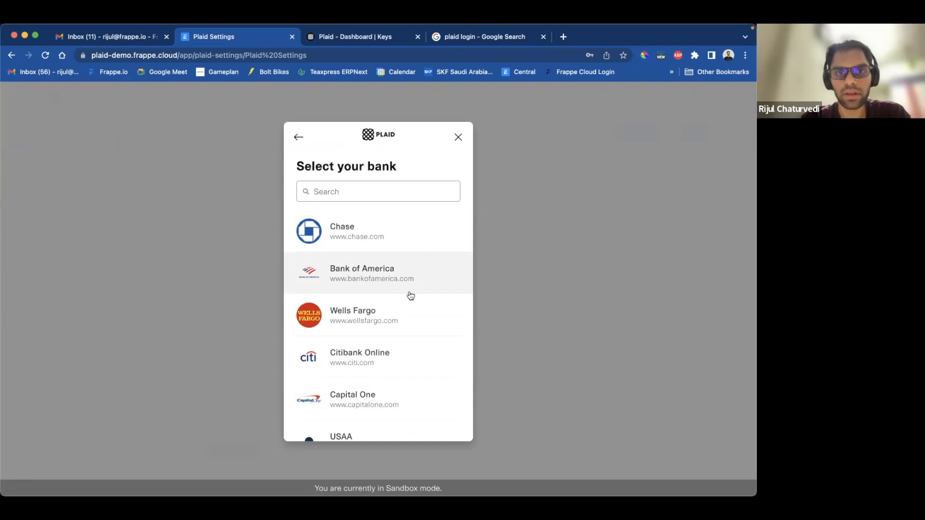
scroll(419, 361, down, 12)
scroll(419, 361, up, 12)
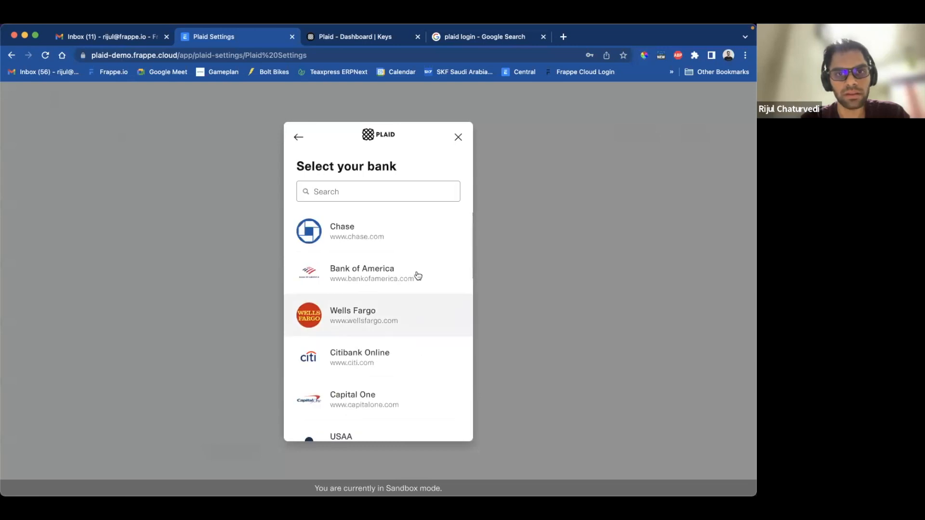
click(417, 323)
Enter the sandbox username and password from the banner and submit the bank login
click(382, 294)
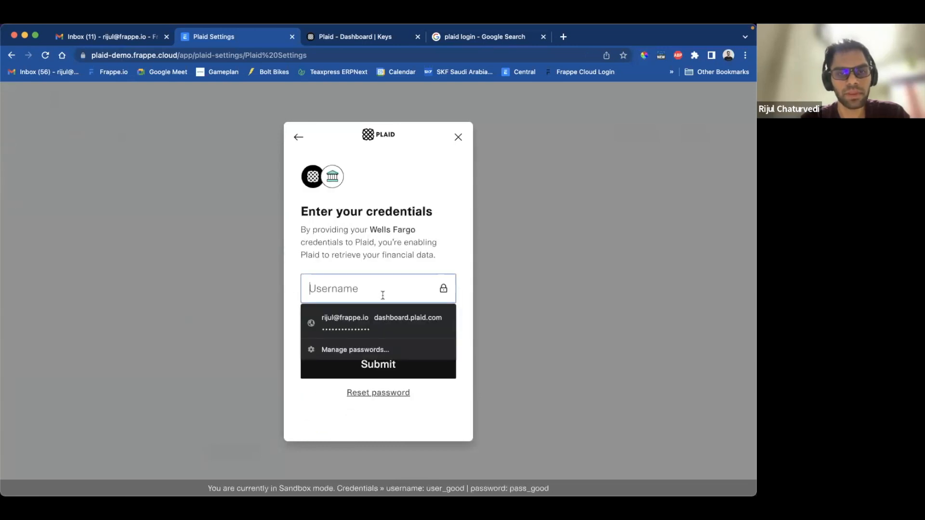
click(385, 249)
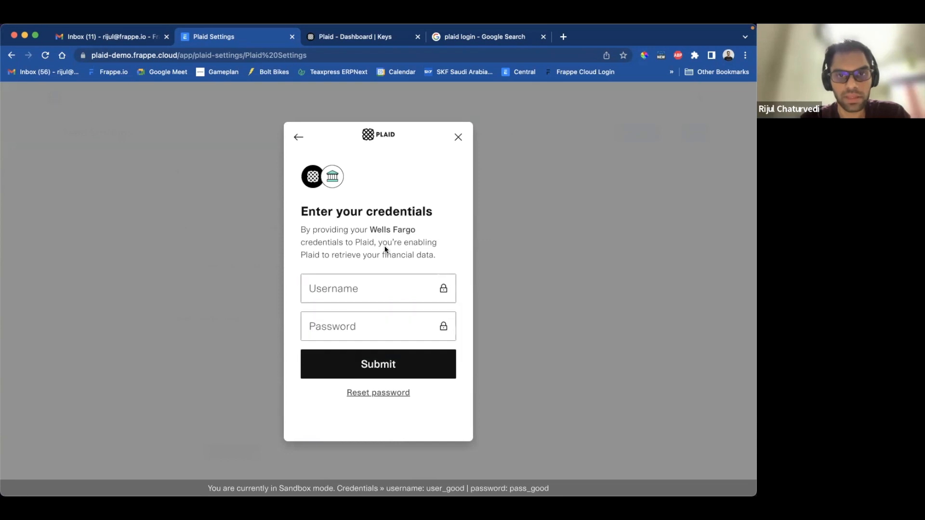
click(358, 287)
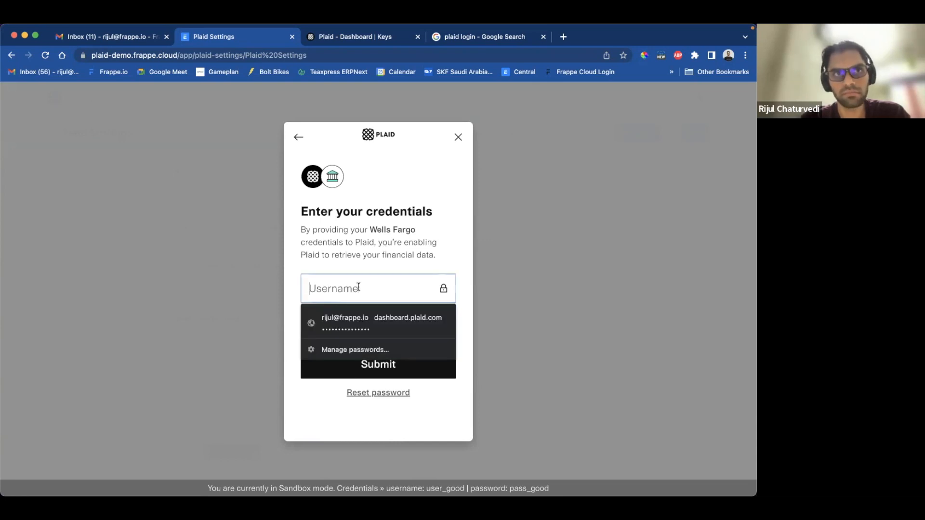
click(391, 247)
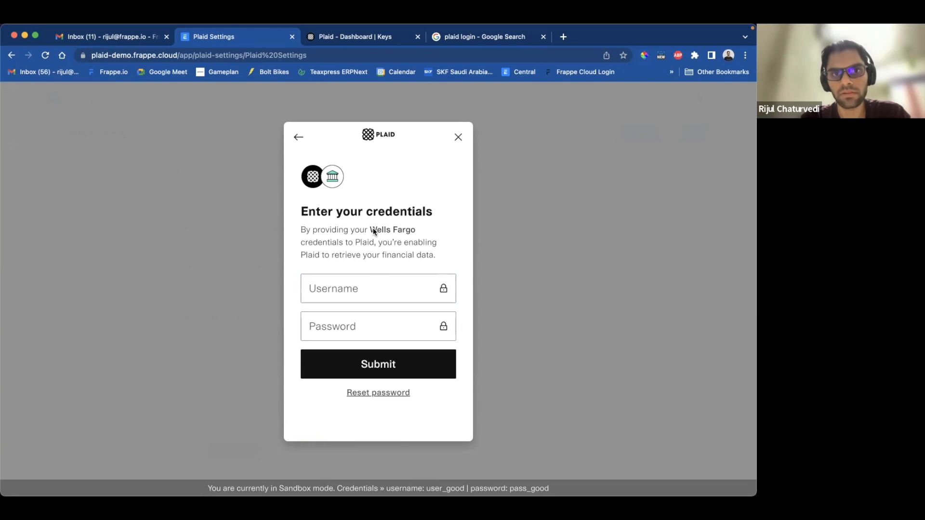
click(377, 286)
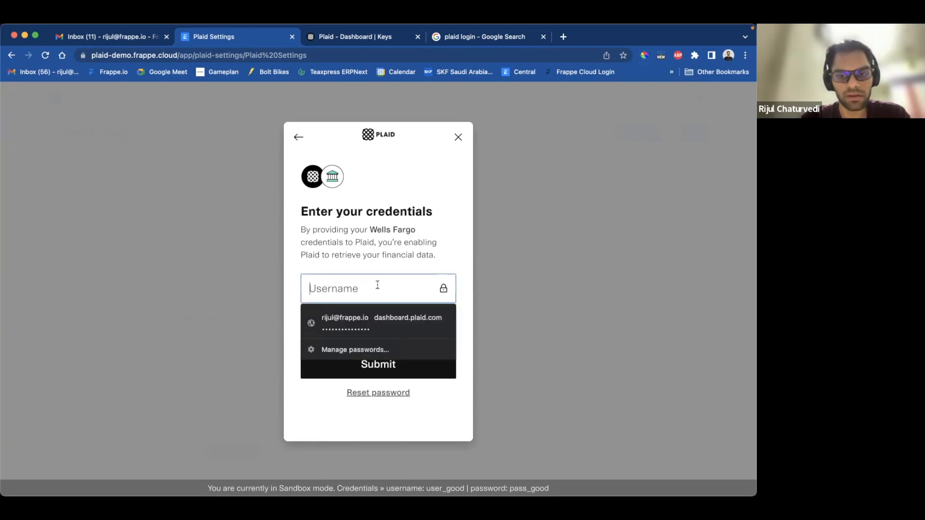
text(pass)
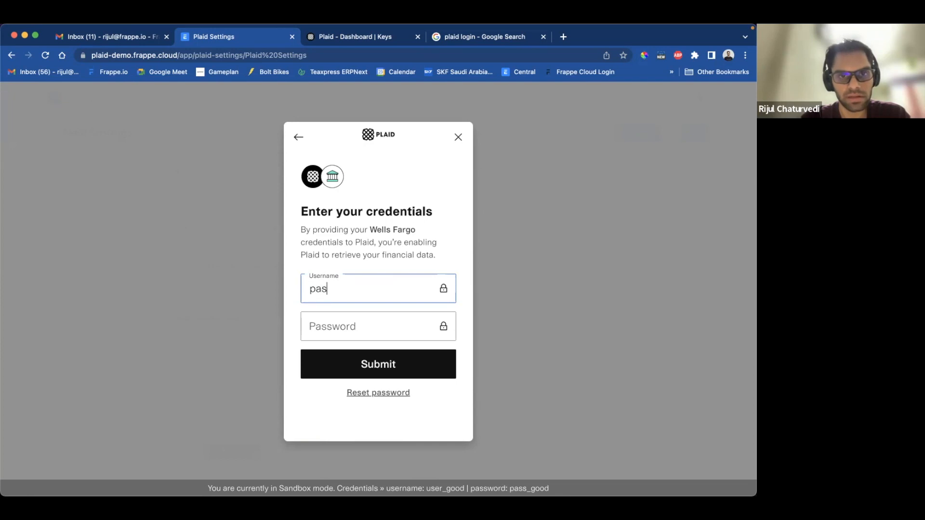
key(BackSpace)
key(BackSpace)
key(BackSpace)
key(BackSpace)
text(user_good)
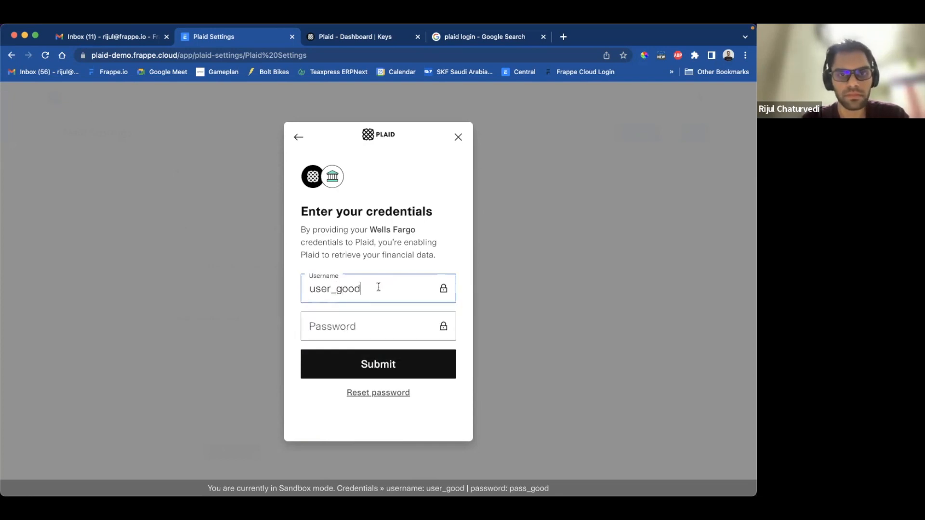
click(384, 329)
text(pass_g)
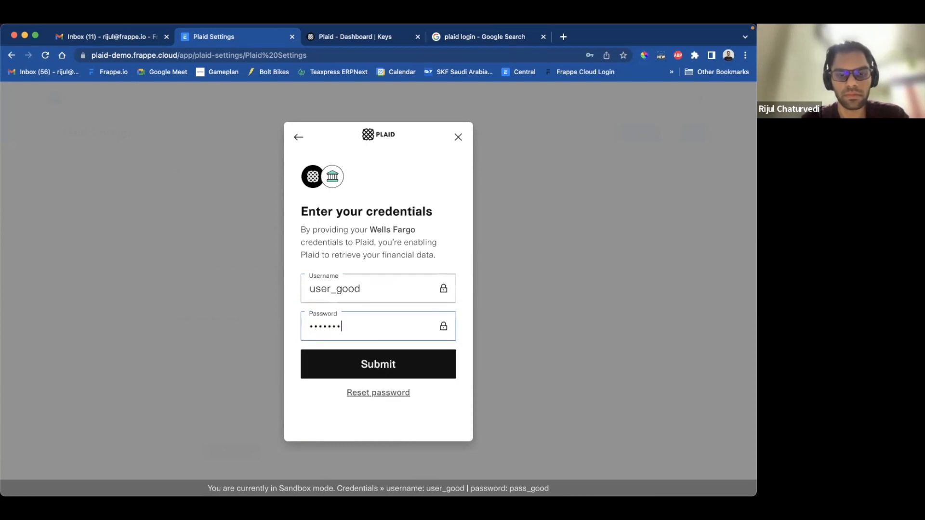
key(BackSpace)
key(BackSpace)
key(BackSpace)
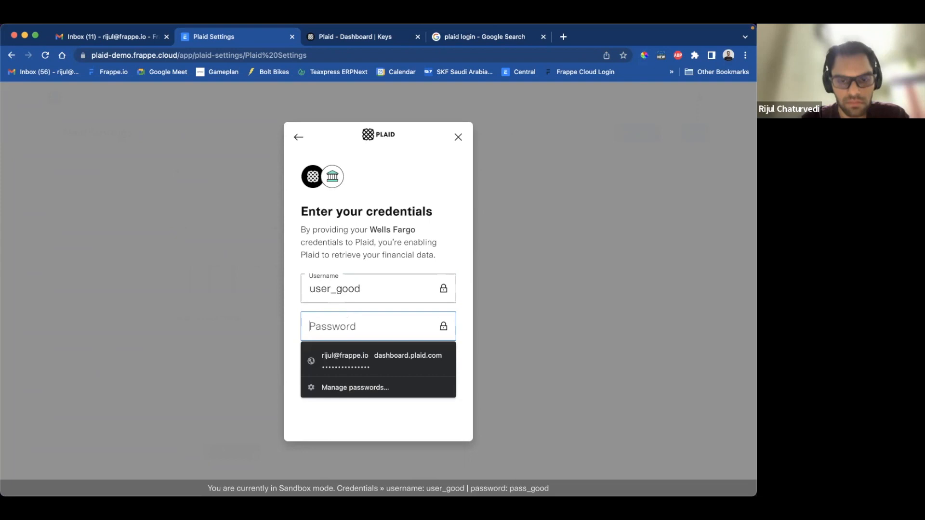
text(pass_good)
key(Return)
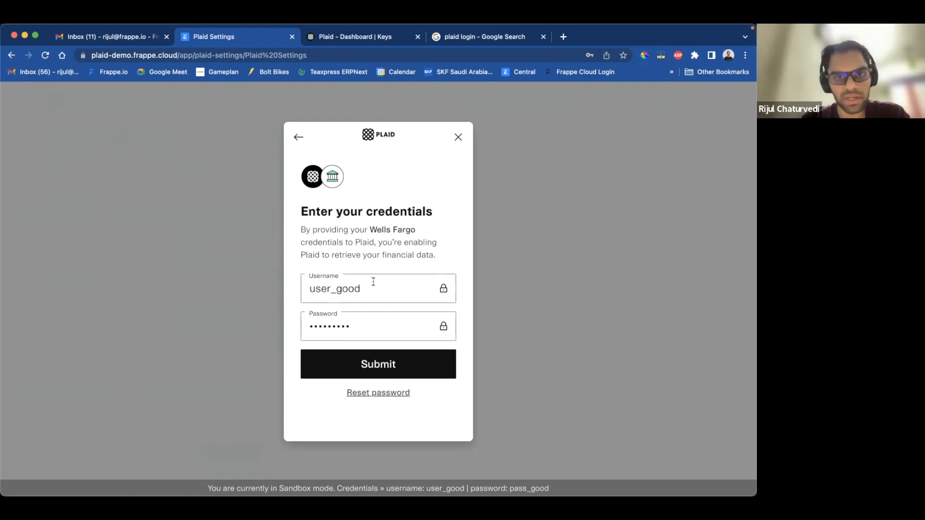
click(418, 371)
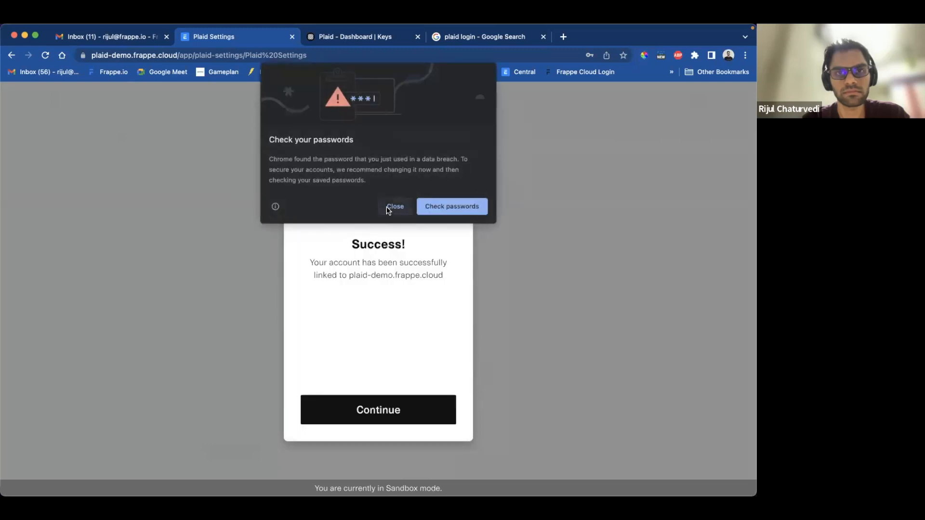
Dismiss Chrome's password warnings and continue from Plaid's success screen
click(393, 206)
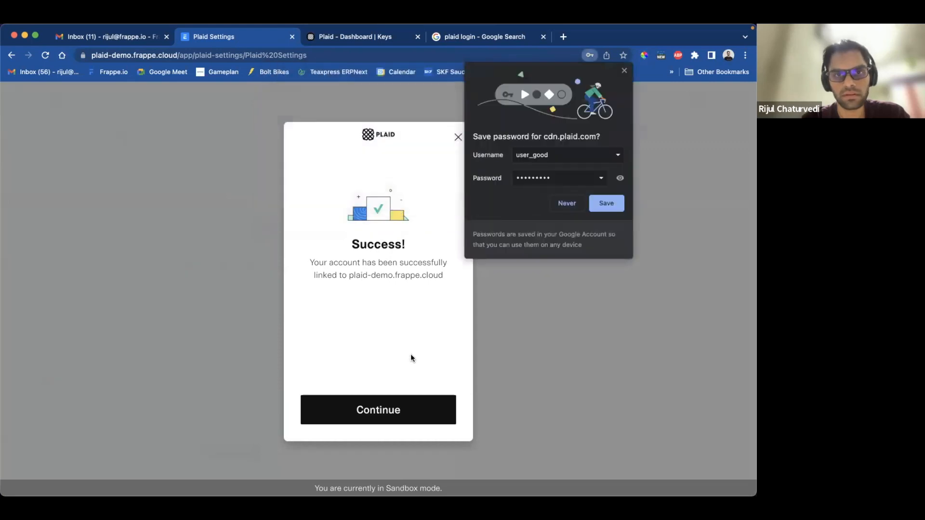
click(566, 204)
click(403, 411)
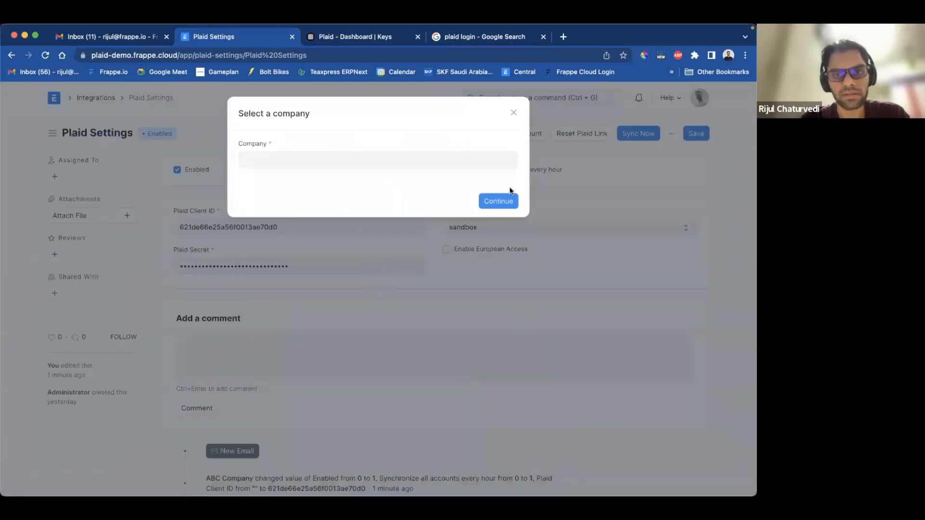
Choose ABC Private Limited as the company and confirm to add its bank accounts
click(347, 161)
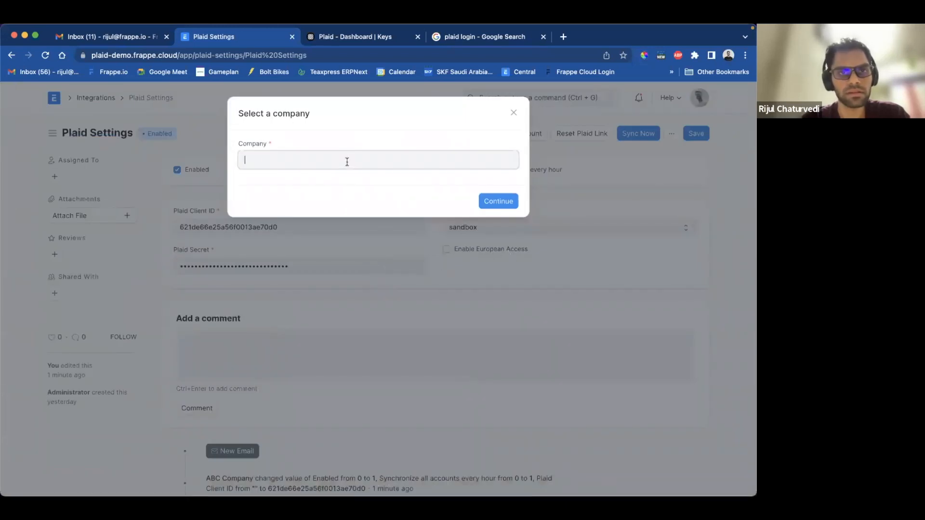
click(346, 184)
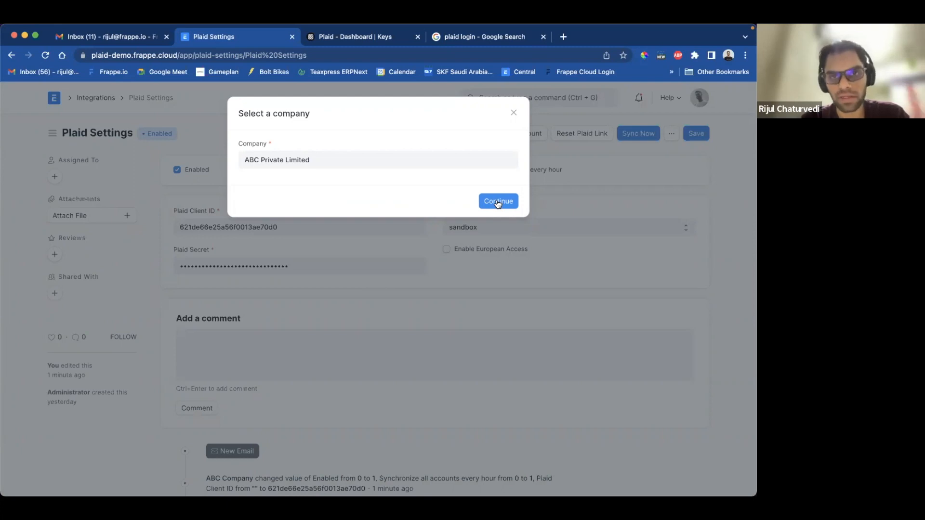
click(498, 202)
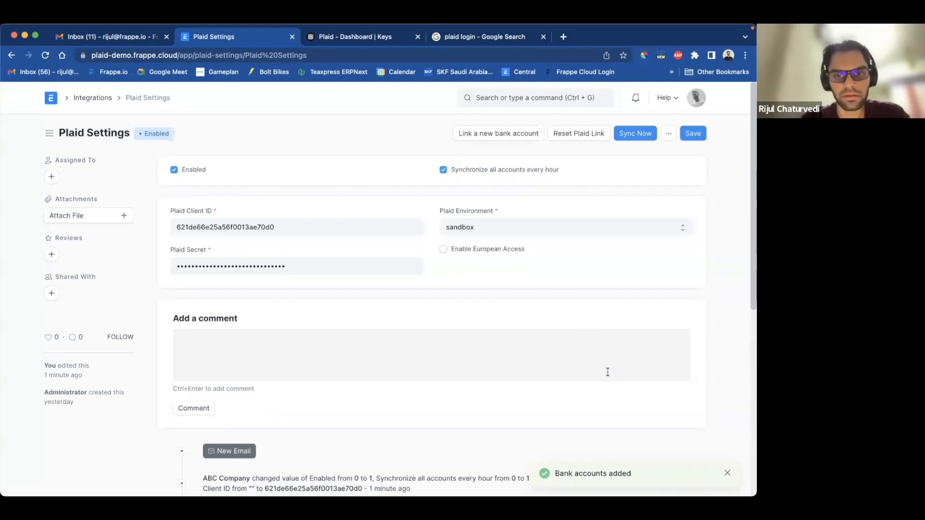
drag(553, 476, 645, 473)
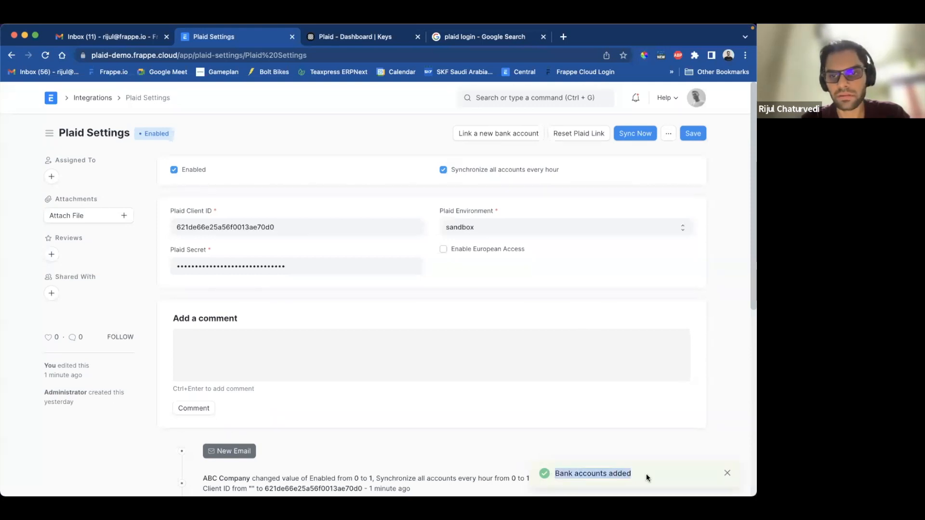
click(486, 99)
text(bank ac)
key(Down)
key(Return)
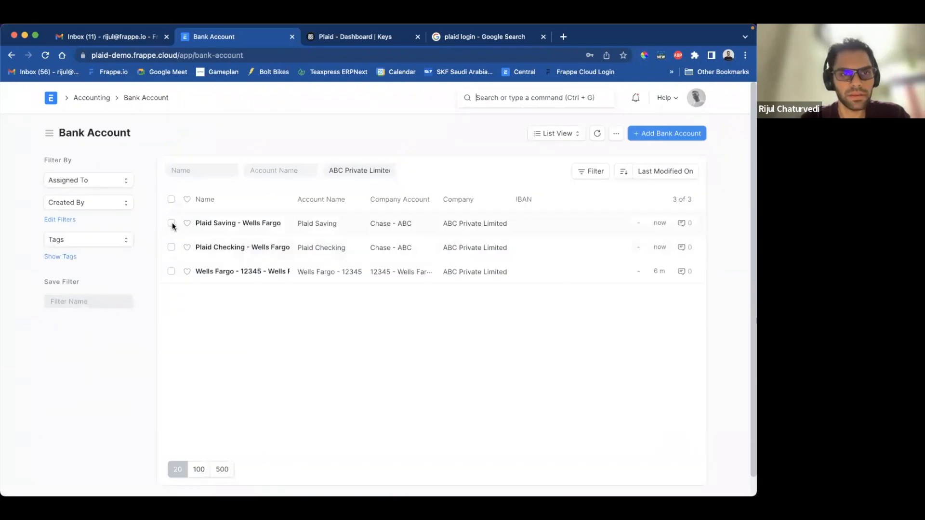
click(172, 222)
click(171, 248)
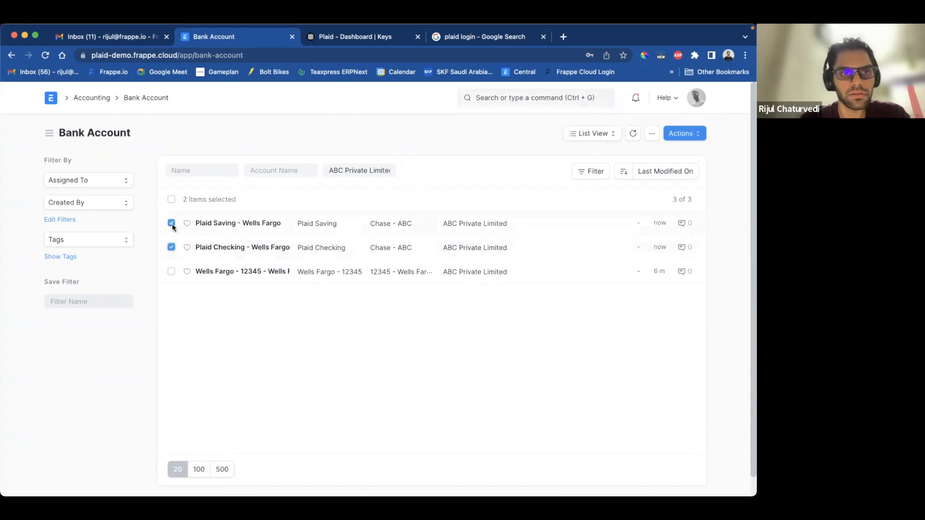
click(171, 248)
click(171, 222)
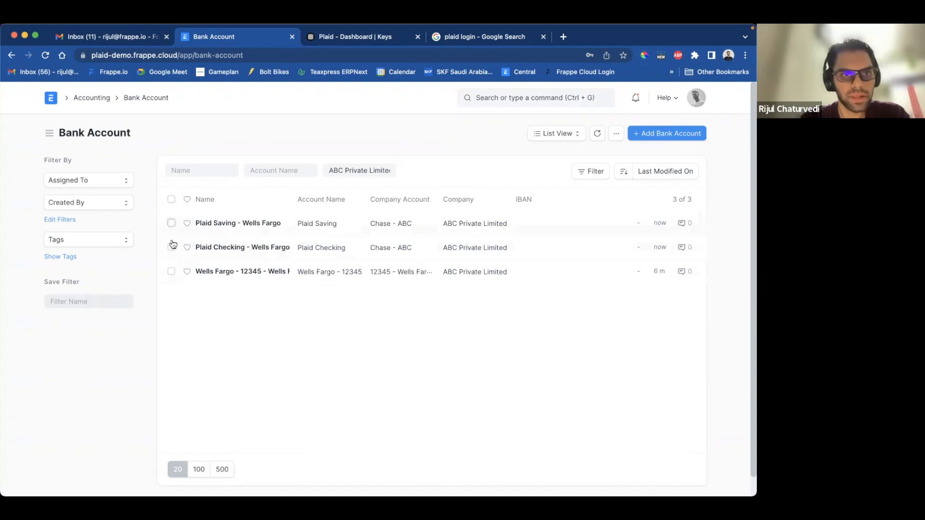
key(super+Left)
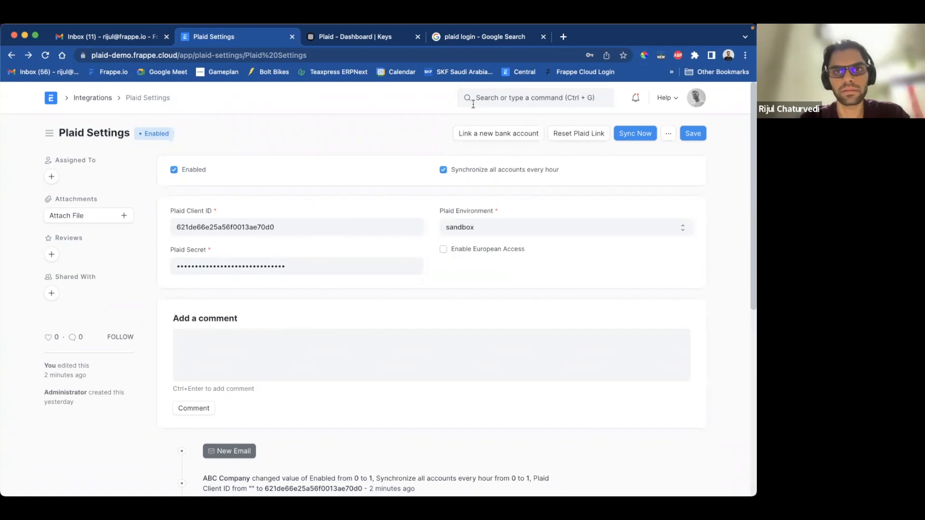
Open the Bank Transaction list by searching 'bank transa'
click(514, 99)
click(394, 129)
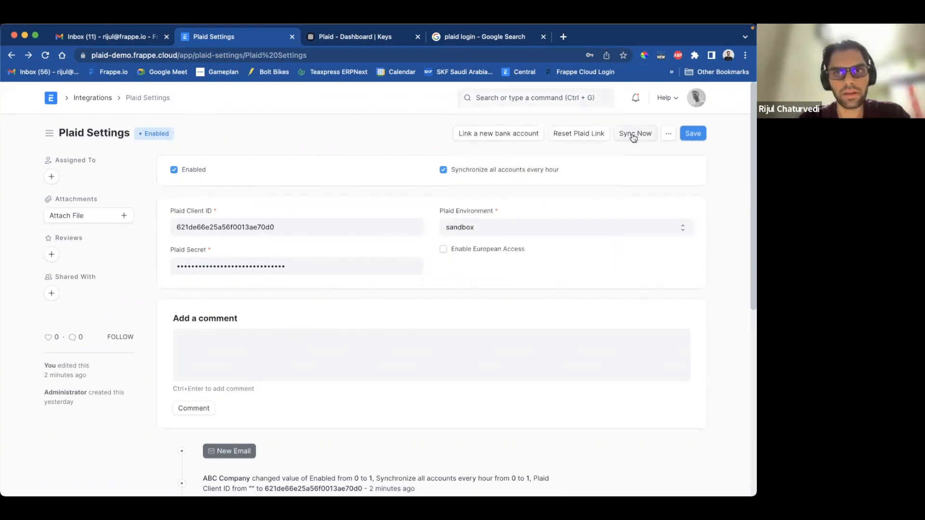
click(514, 99)
text(bank transa)
key(Down)
key(Return)
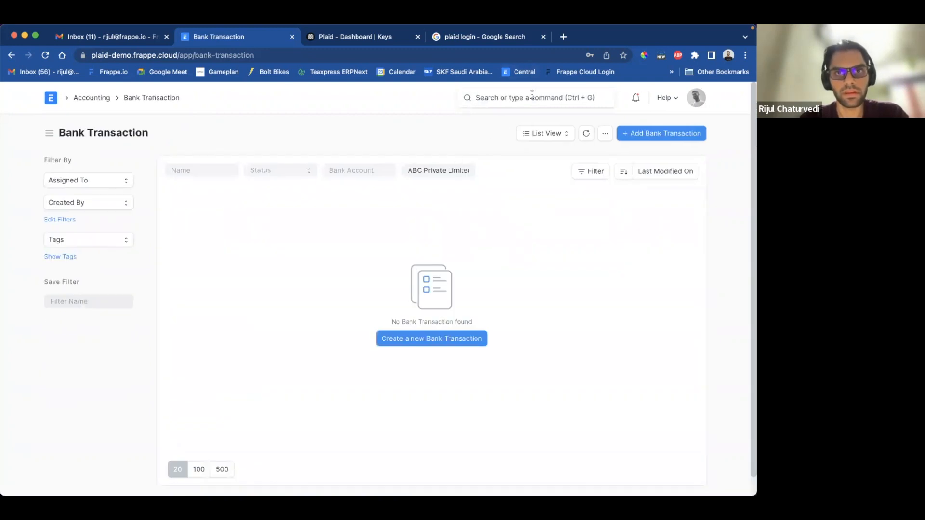
Open the Bank Reconciliation Tool by searching 'bank reco'
text(b)
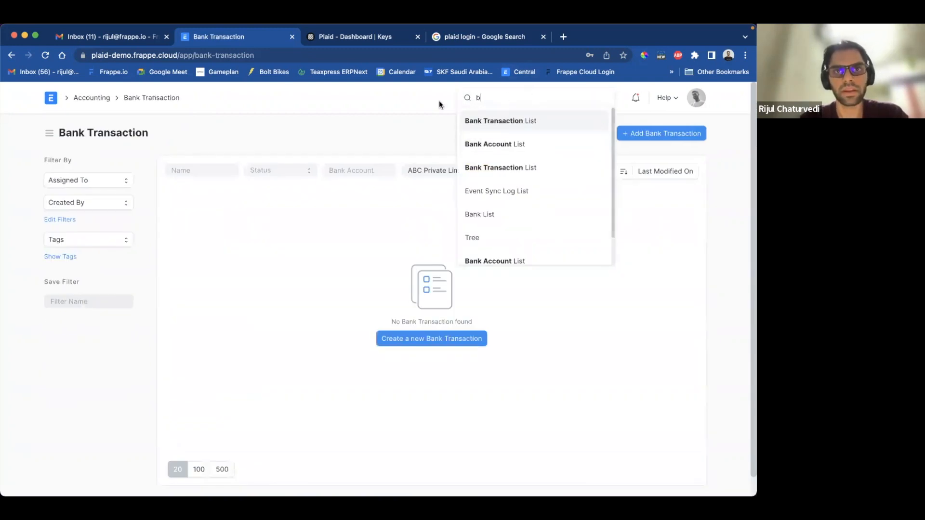
click(441, 104)
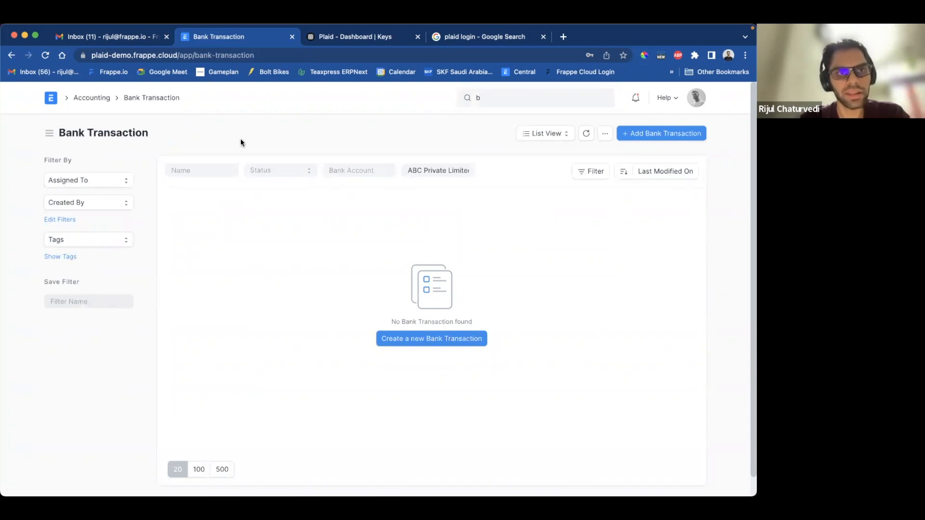
click(504, 102)
text(bank racon)
key(BackSpace)
key(BackSpace)
key(BackSpace)
key(BackSpace)
text(eco)
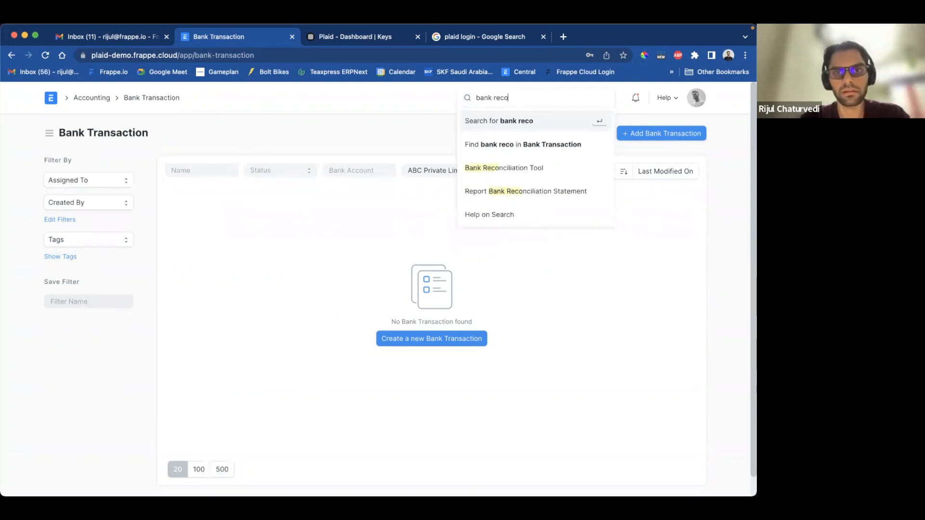
key(Down)
key(Down)
key(Return)
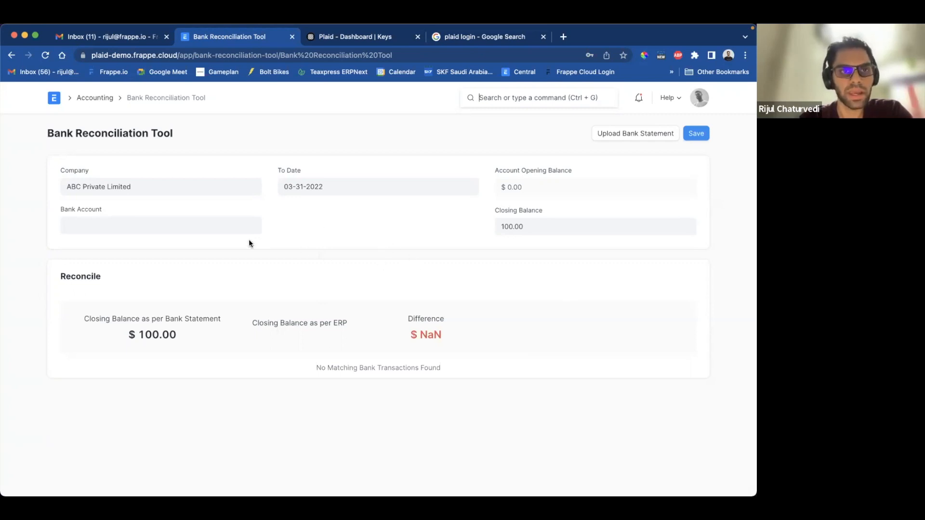
Swipe back from the Bank Reconciliation Tool to the Bank Transaction list
scroll(249, 241, left, 5)
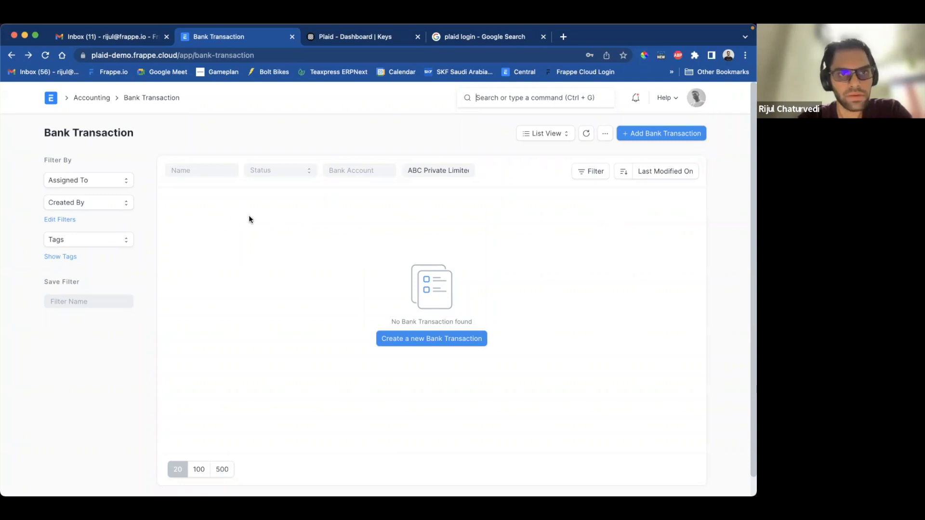
Open Plaid Settings by searching 'plaid' from the Bank Transaction list
drag(32, 134, 189, 133)
click(221, 133)
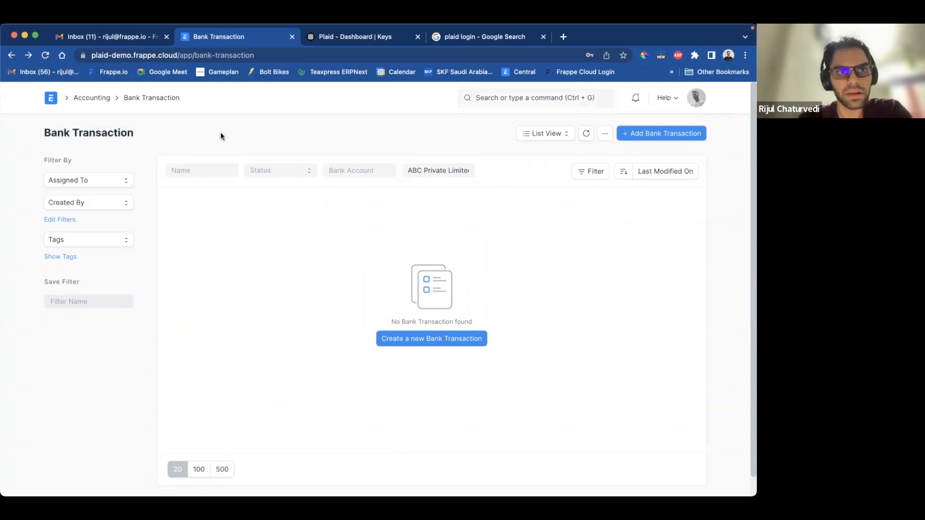
click(509, 102)
text(plaid s)
key(Down)
key(Return)
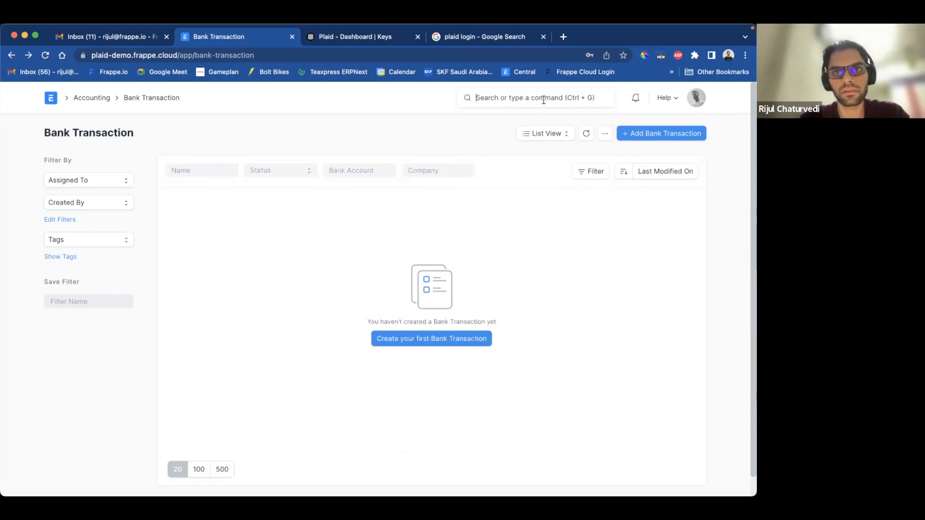
text(plaid)
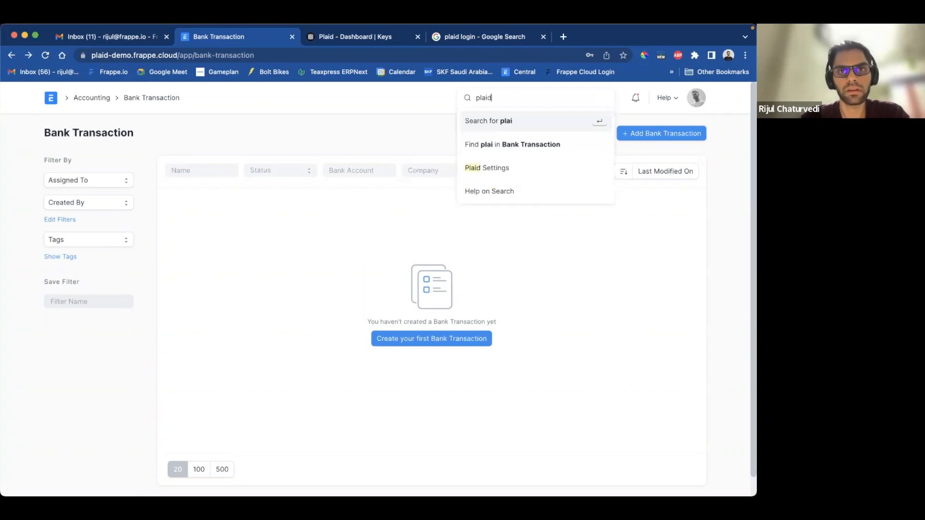
key(Down)
key(Down)
key(Return)
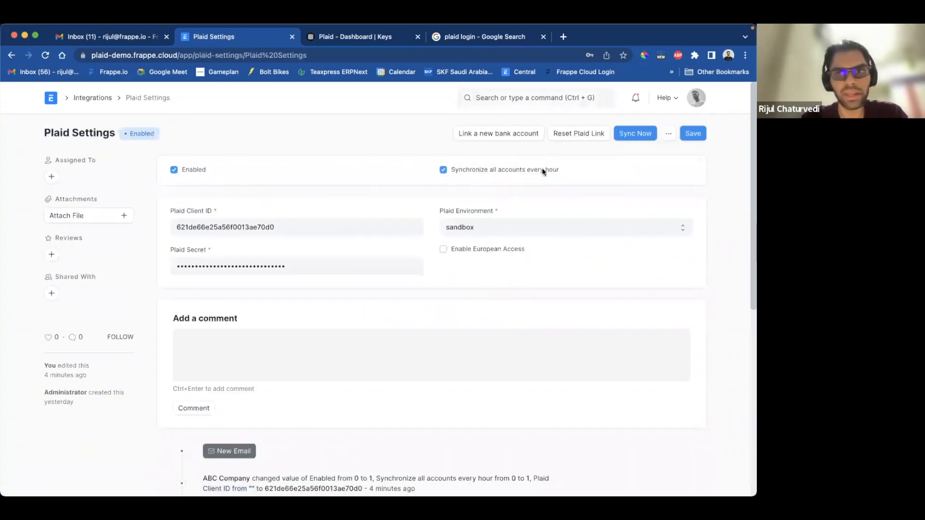
Start a Plaid sync with Sync Now and go back to the Bank Transaction list
click(642, 139)
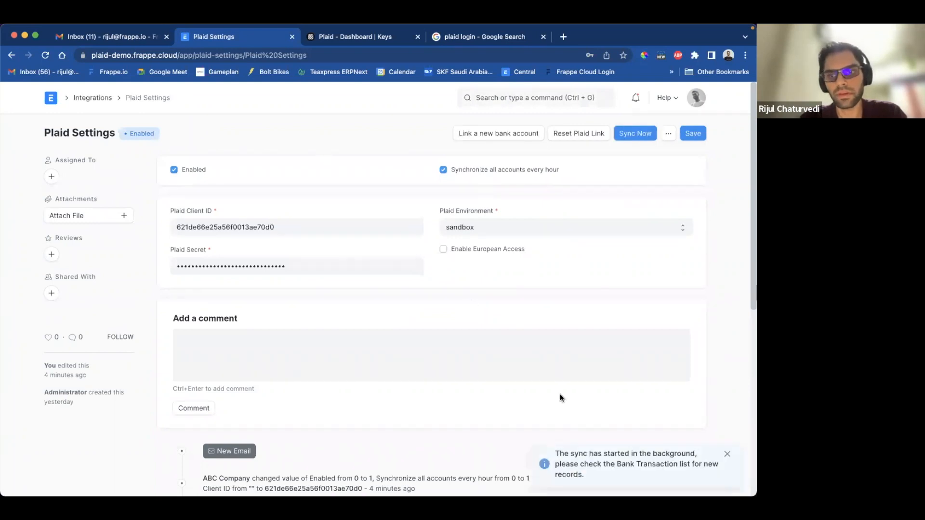
drag(554, 449, 589, 478)
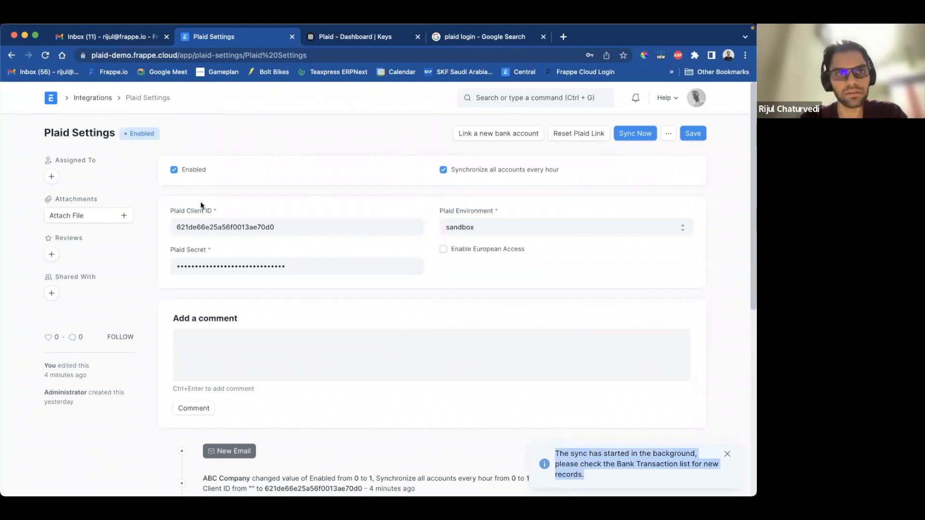
scroll(200, 202, left, 5)
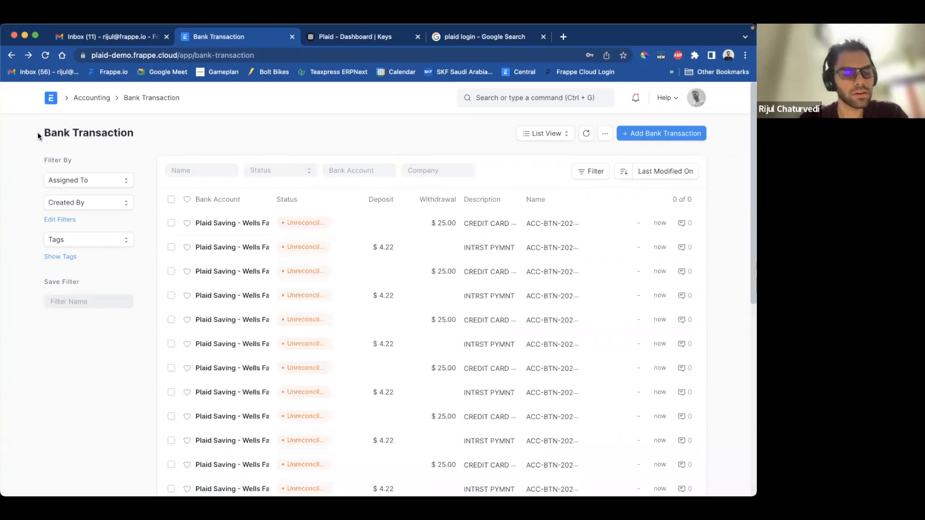
Open the first synced Plaid Saving transaction, ACC-BTN-2022-00024, from the list
drag(38, 136, 165, 131)
click(226, 140)
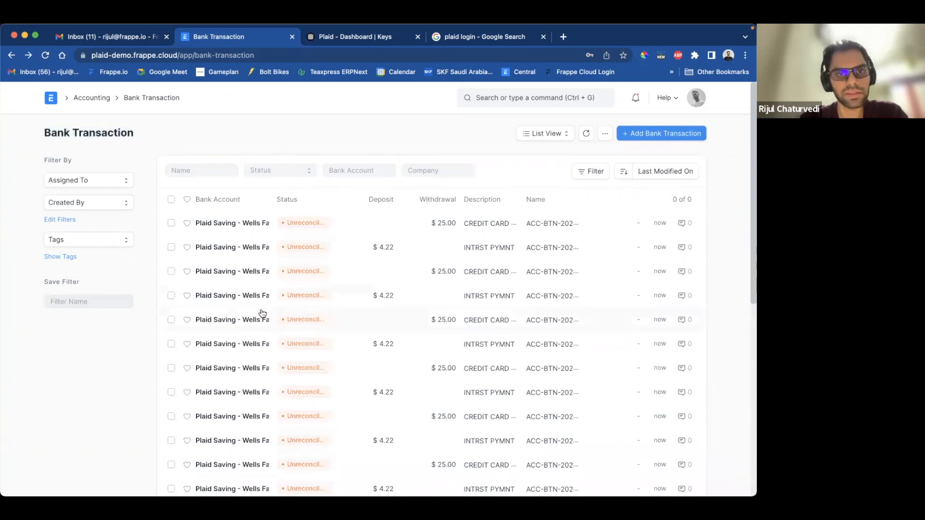
scroll(237, 280, down, 5)
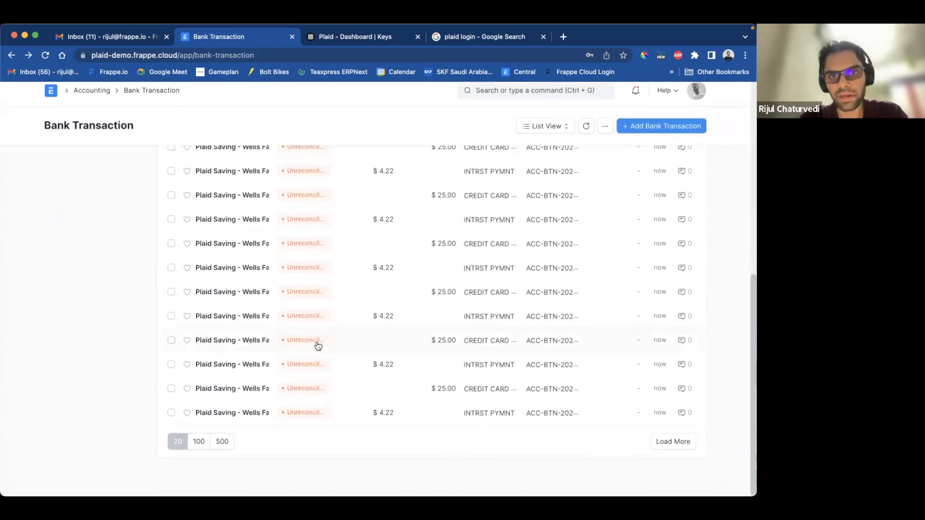
scroll(317, 346, up, 5)
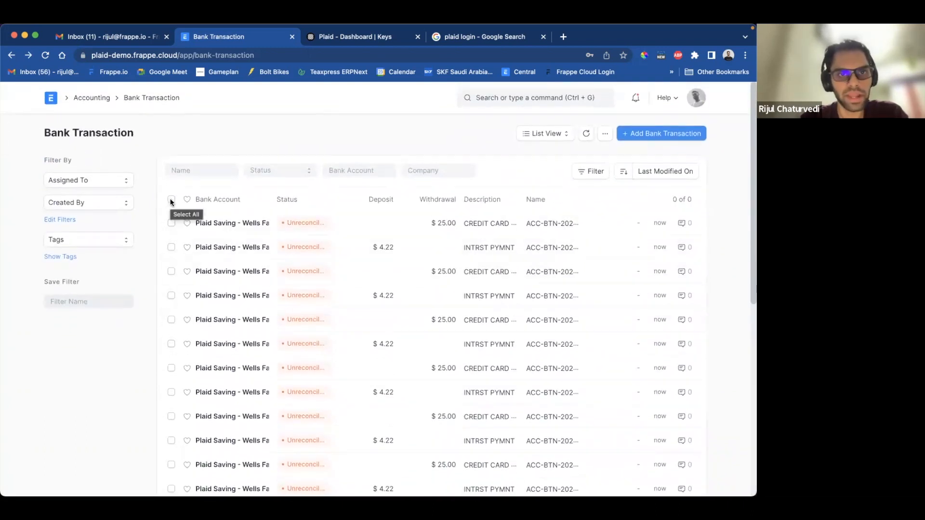
click(232, 223)
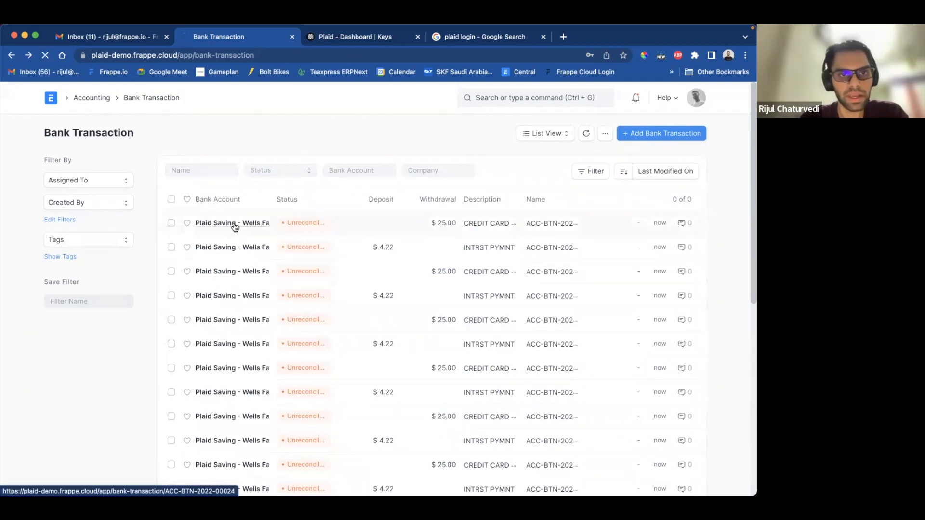
Review the transaction's Date and Transaction ID, then return to Bank Transactions
scroll(427, 363, down, 2)
scroll(426, 363, up, 2)
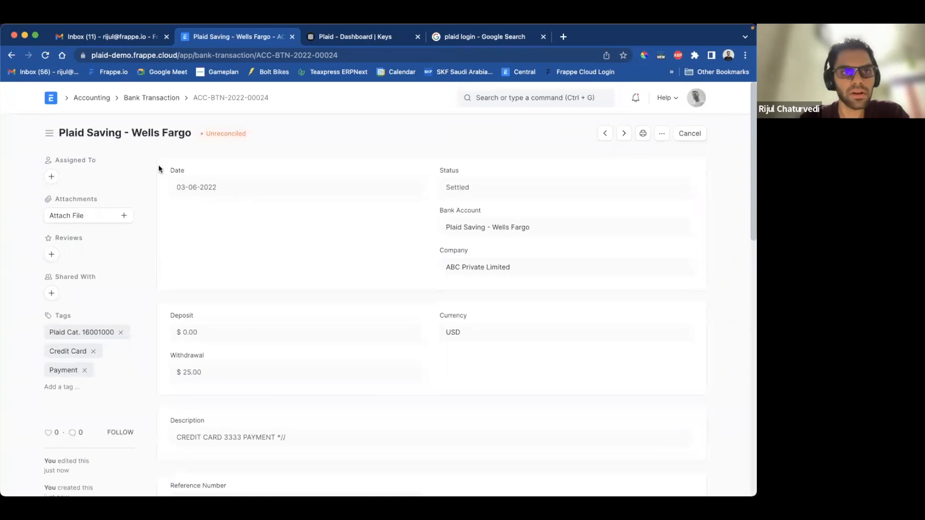
drag(167, 166, 245, 221)
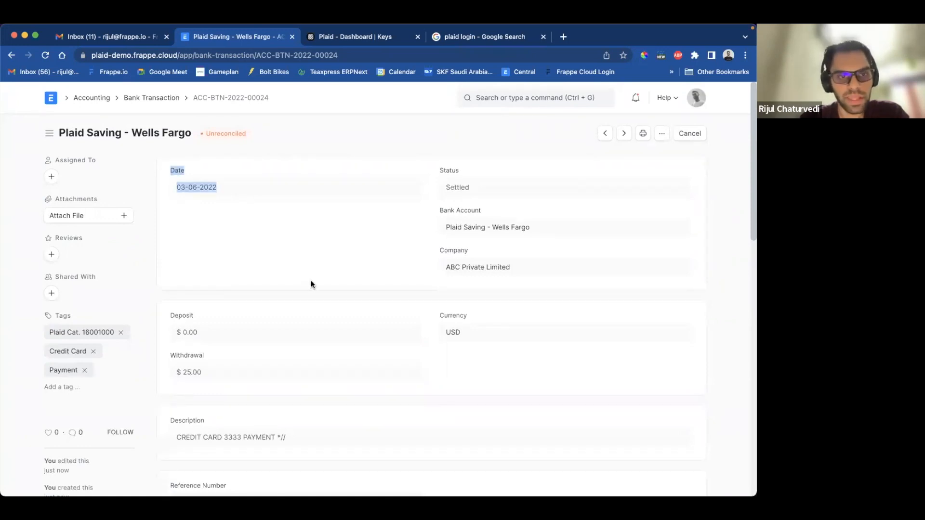
scroll(165, 198, down, 5)
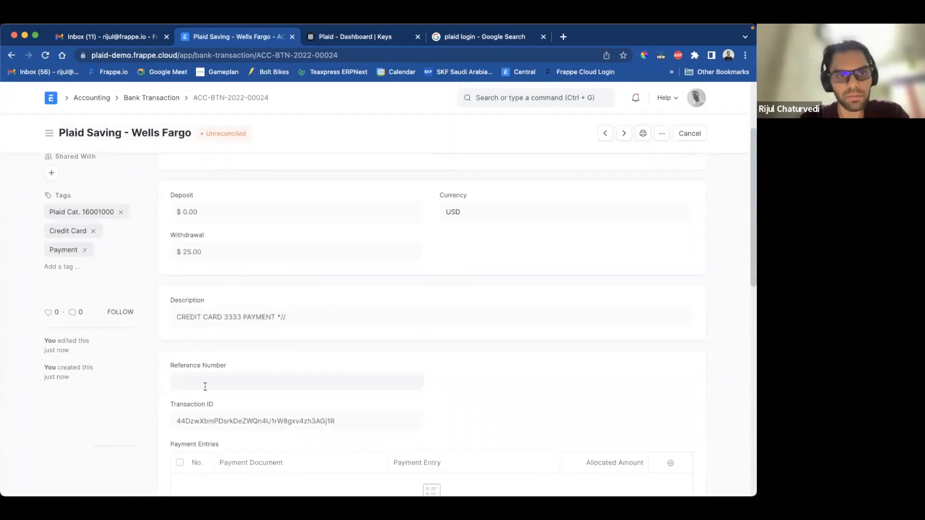
drag(165, 403, 358, 425)
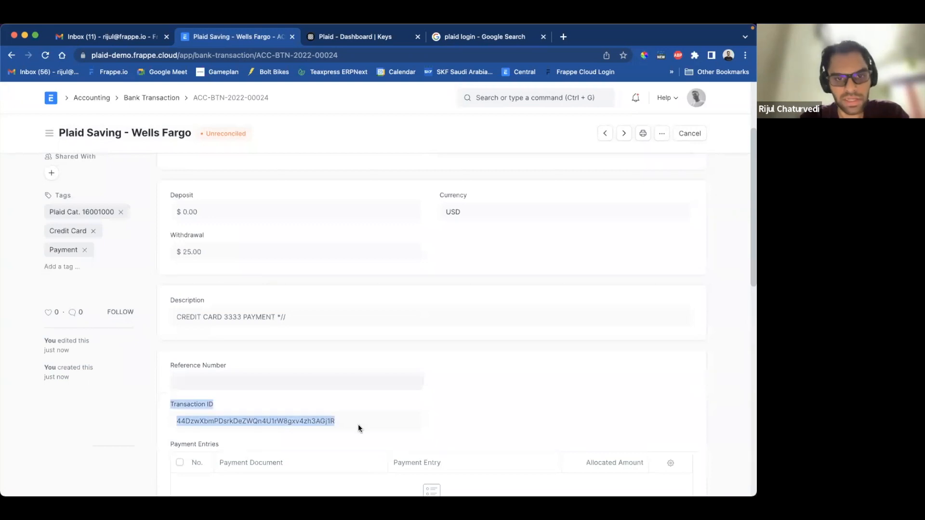
scroll(368, 324, down, 10)
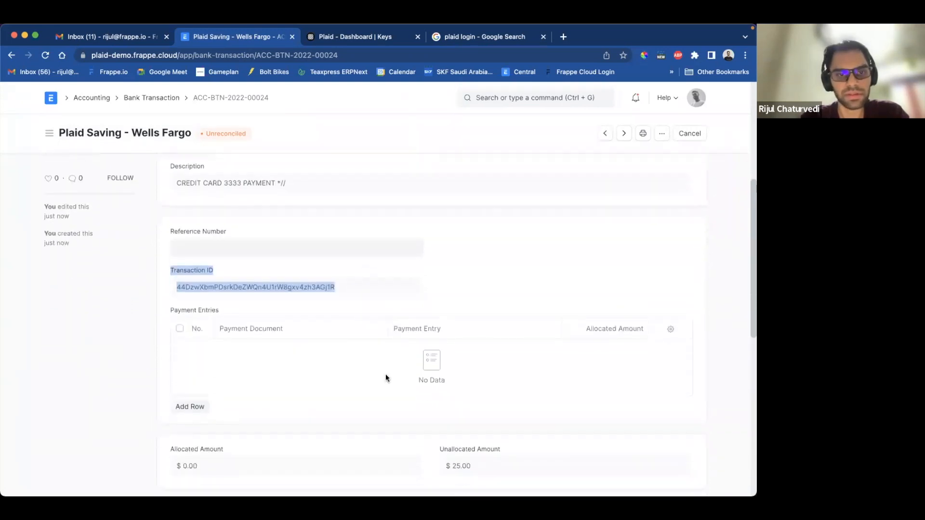
scroll(452, 378, up, 15)
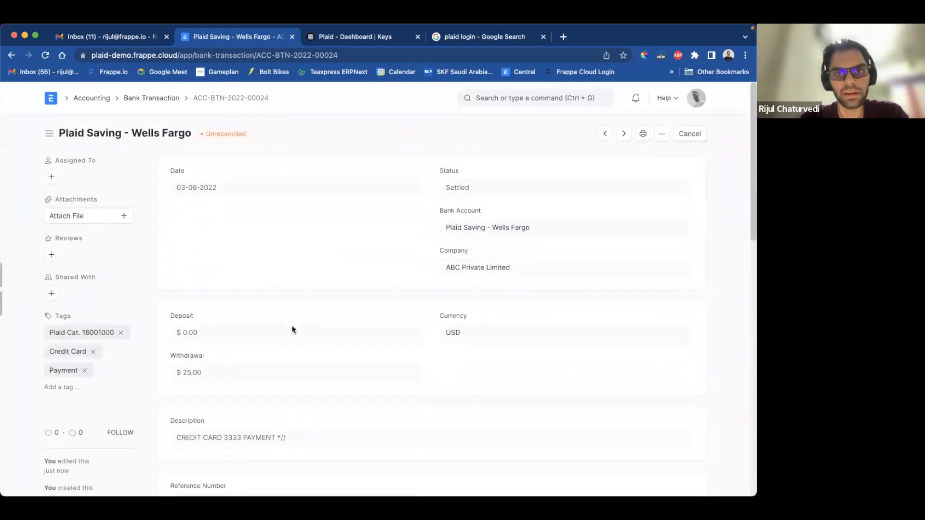
scroll(293, 330, left, 5)
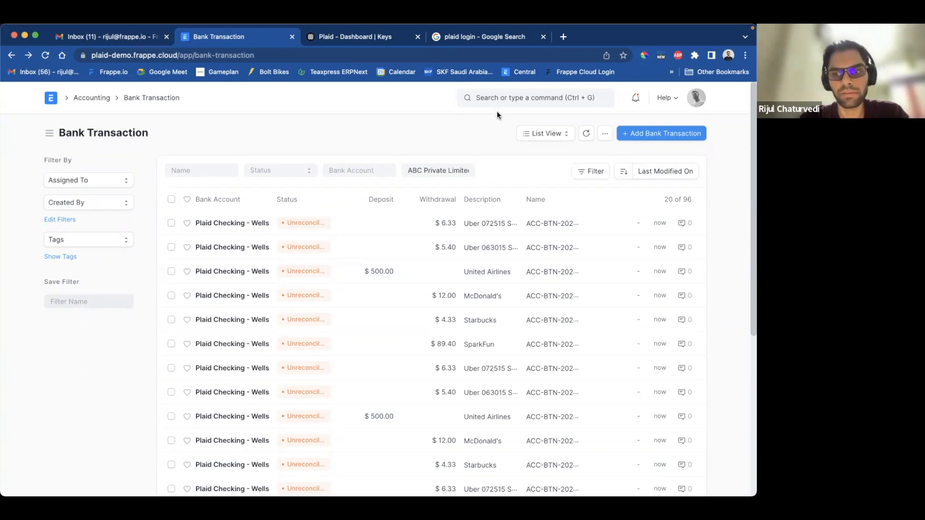
Search 'bank ac' and pick the Bank Account List suggestion
click(531, 97)
text(bank)
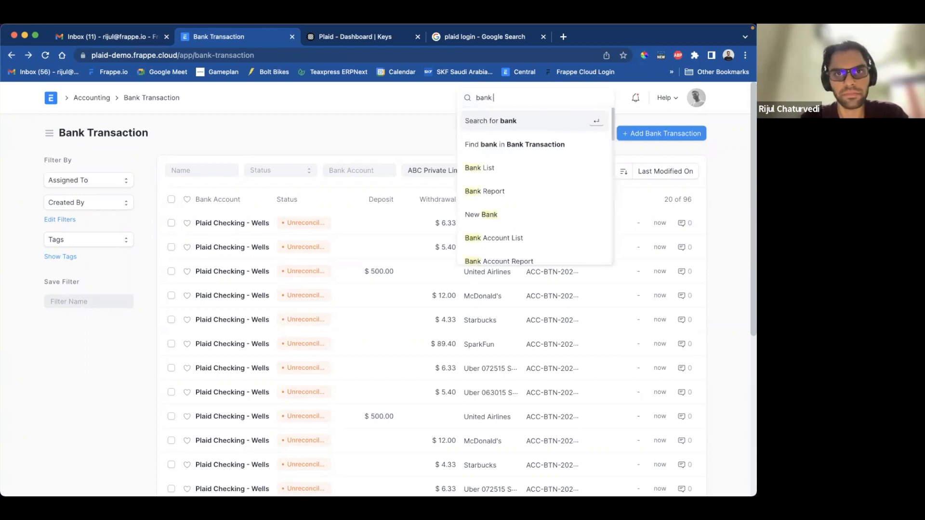
key(BackSpace)
key(BackSpace)
key(BackSpace)
key(BackSpace)
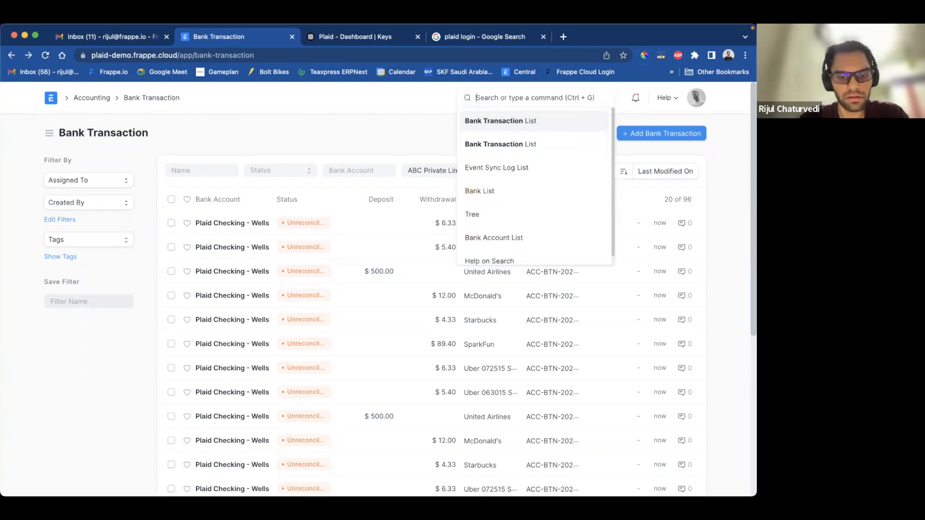
text(bank)
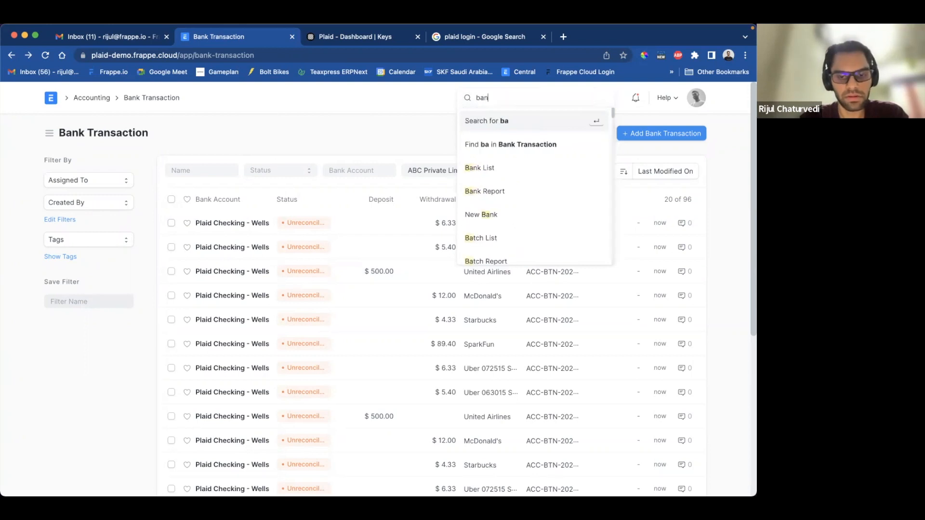
key(Down)
key(Down)
text(ac)
key(Down)
key(Down)
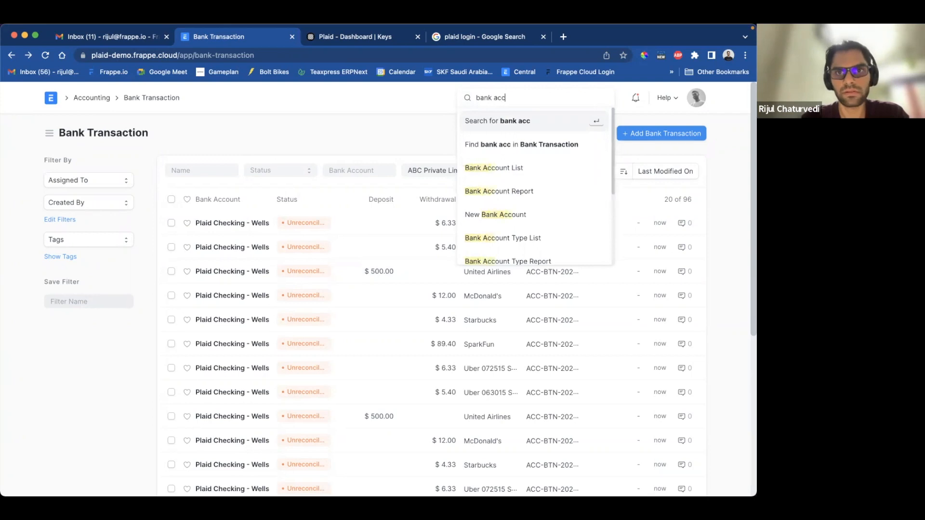
key(Return)
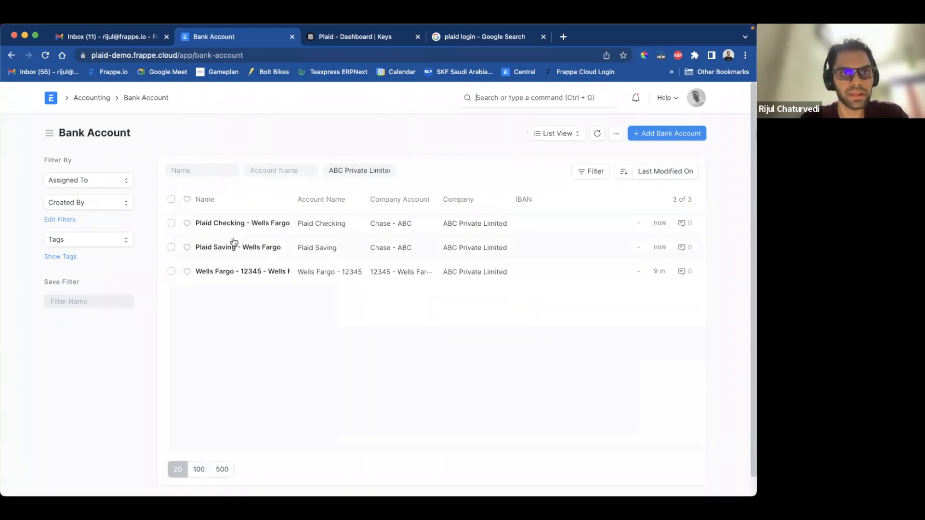
Show 100 rows per page in Bank Transactions, then open the Bank Account list
scroll(244, 270, left, 5)
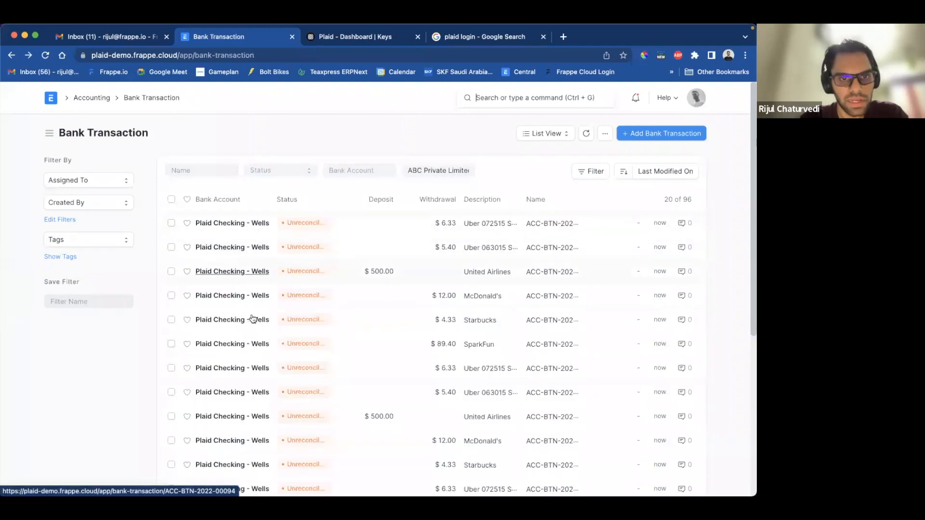
scroll(256, 375, down, 5)
click(199, 448)
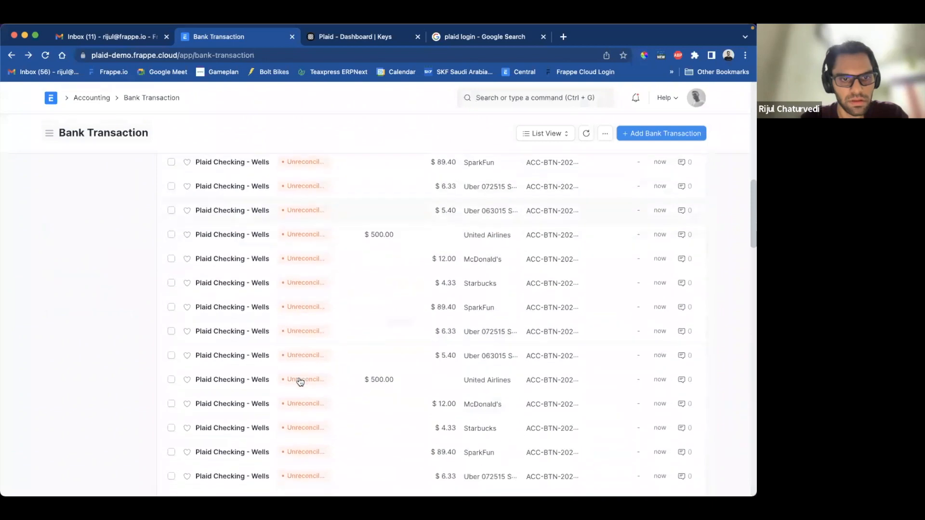
scroll(299, 381, down, 15)
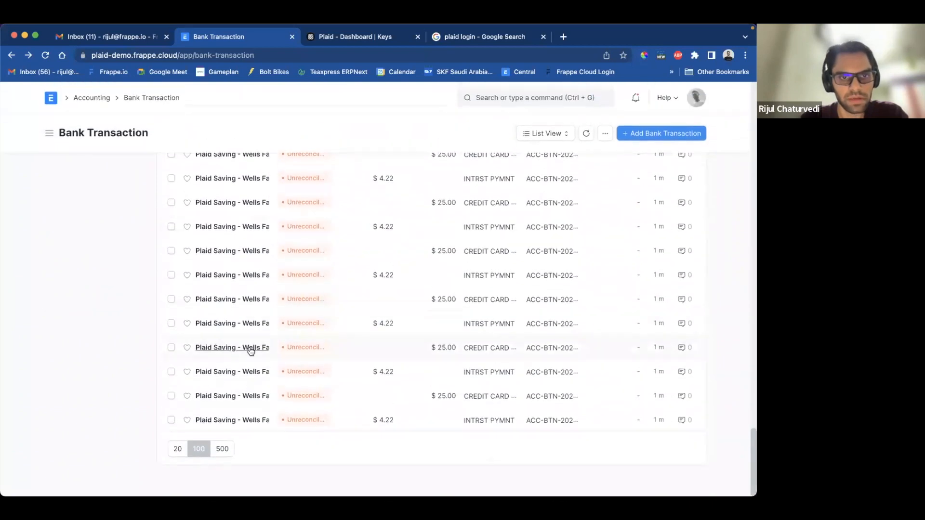
click(250, 348)
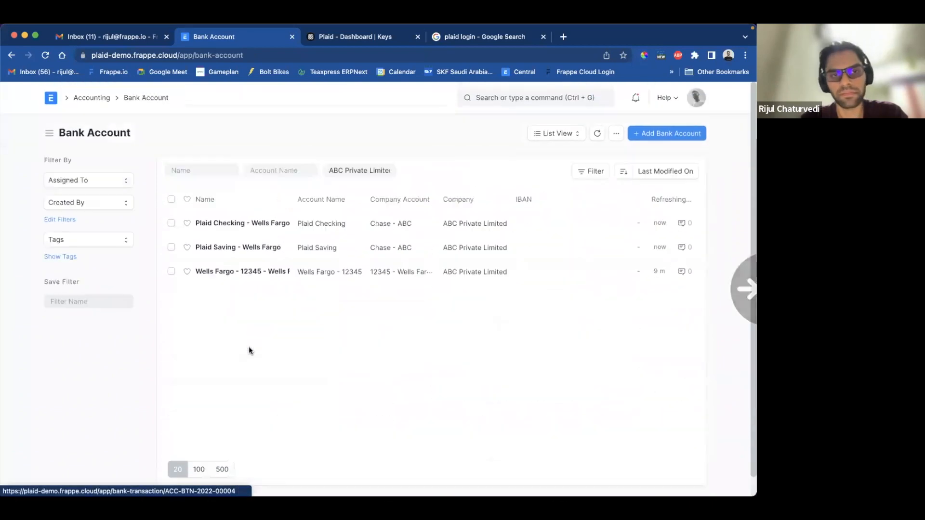
Check Plaid Checking - Wells Fargo's Integration Details: last integration date and account mask
click(239, 226)
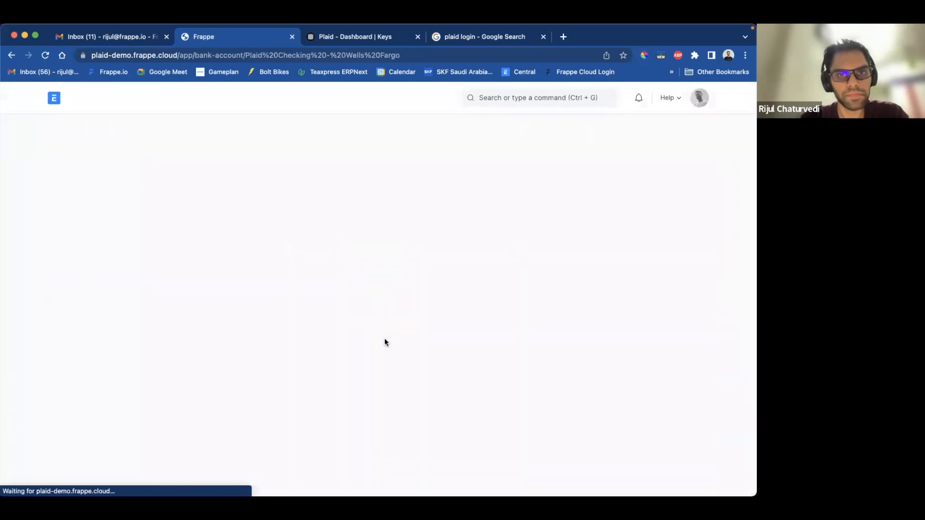
scroll(384, 341, down, 7)
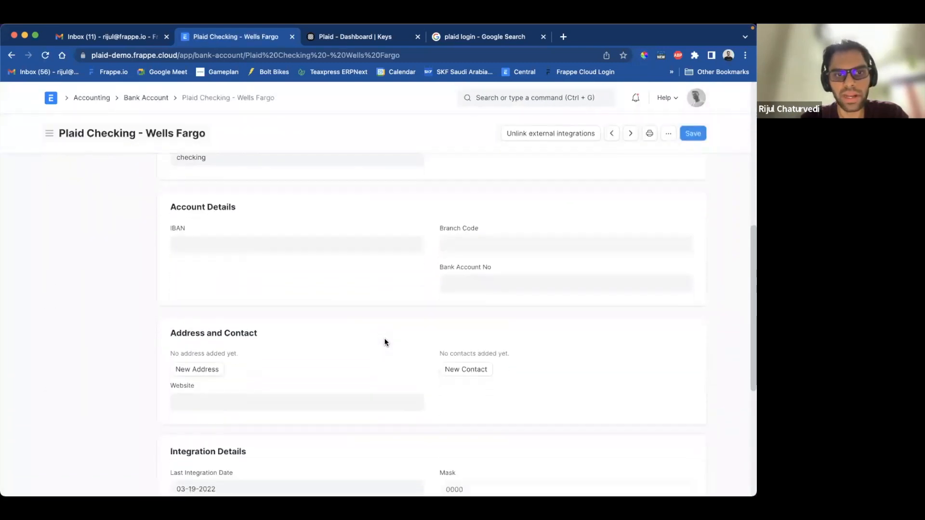
scroll(385, 342, down, 5)
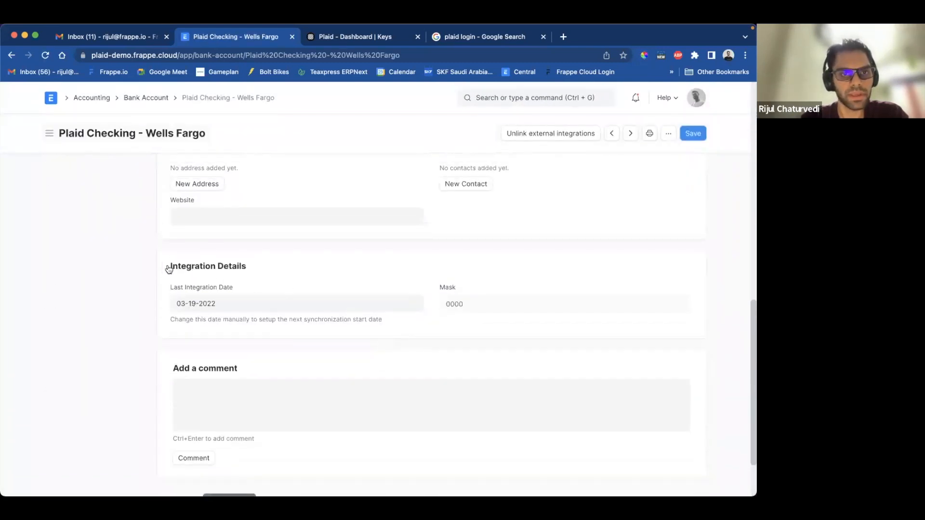
drag(169, 264, 490, 336)
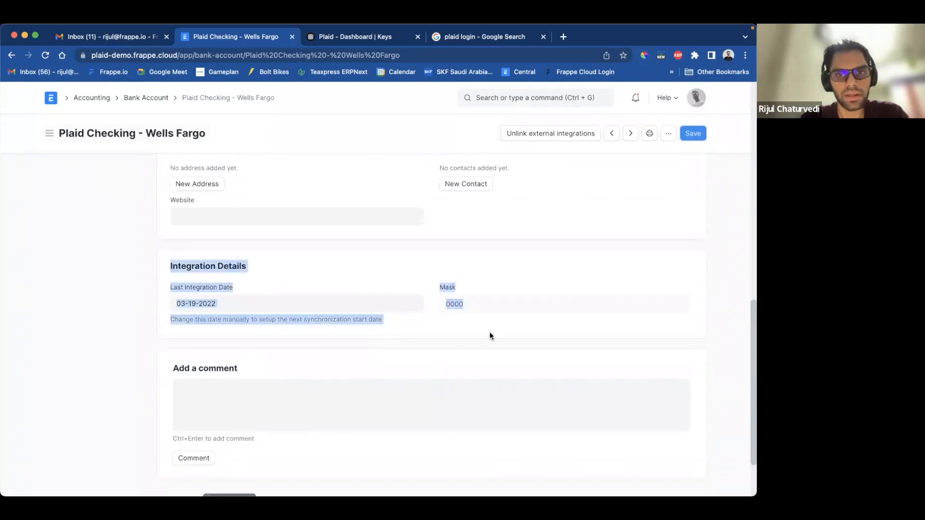
click(489, 332)
drag(167, 269, 319, 269)
click(320, 269)
drag(167, 288, 377, 330)
click(392, 331)
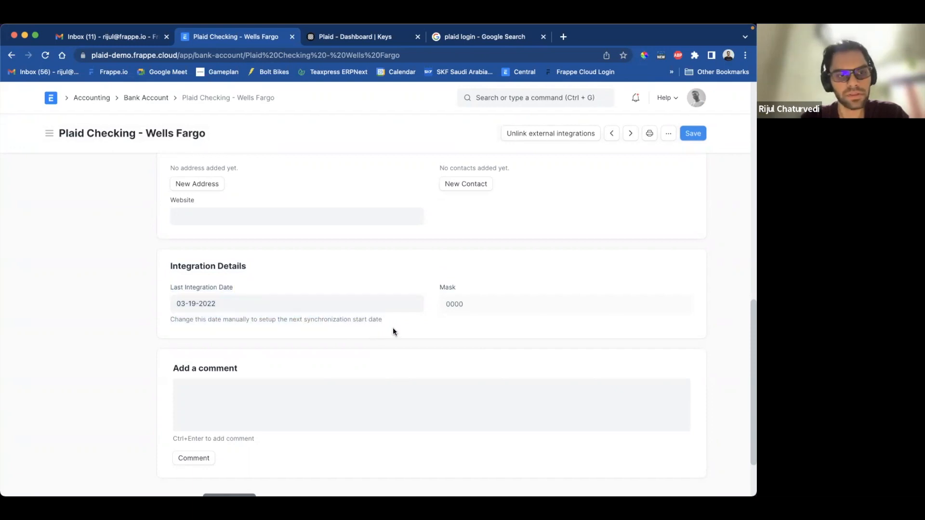
drag(168, 287, 407, 324)
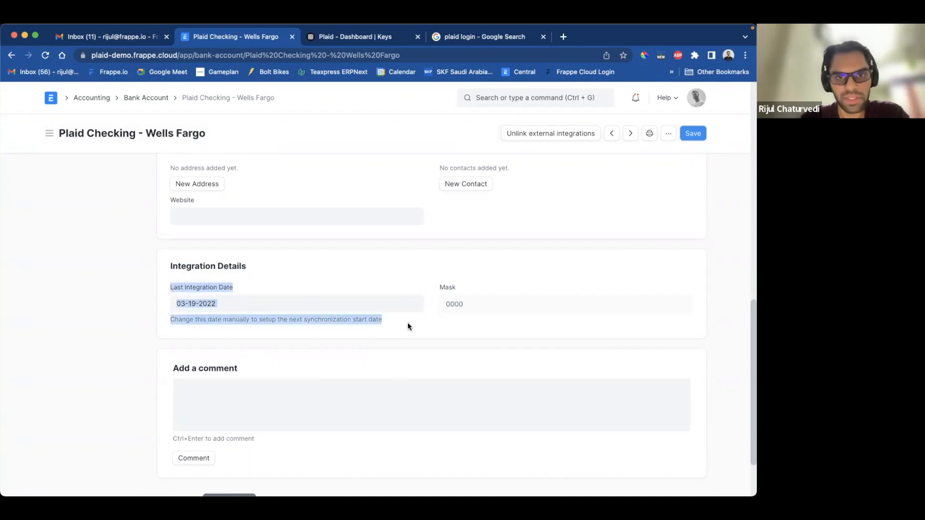
click(407, 324)
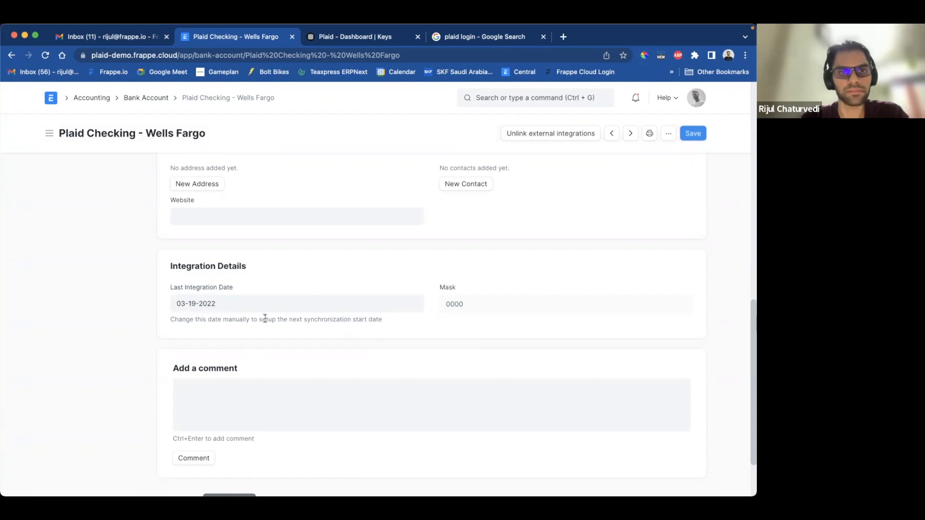
drag(438, 287, 490, 311)
click(491, 312)
scroll(374, 340, left, 5)
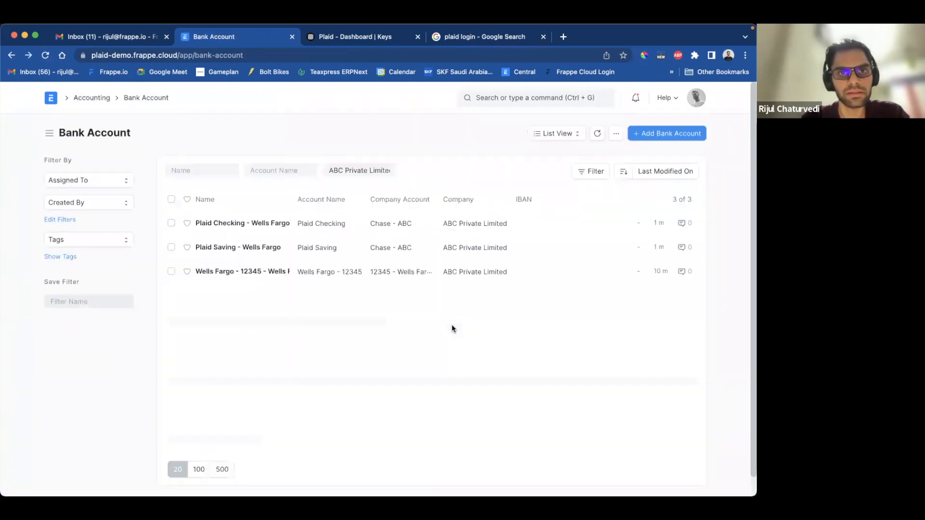
Check Plaid Saving - Wells Fargo's last integration date, then return to the Bank Account list
click(250, 249)
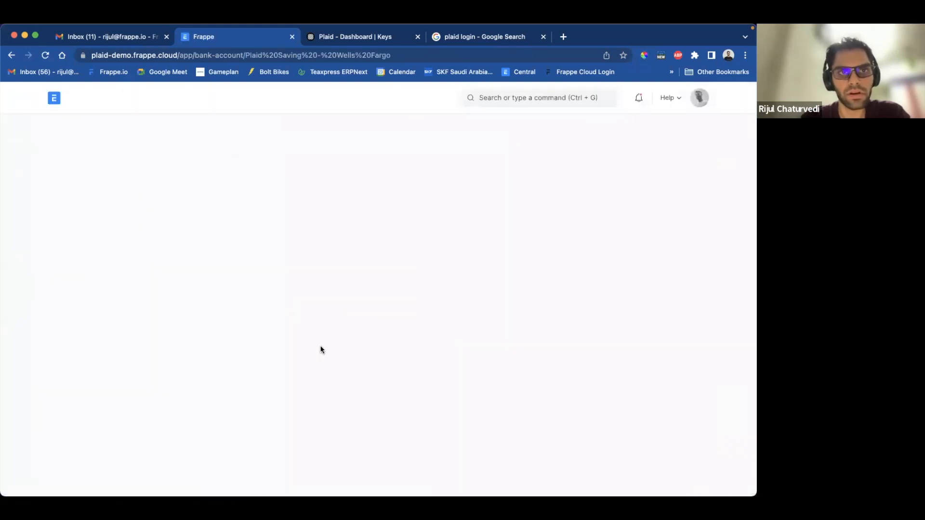
scroll(320, 350, down, 10)
scroll(319, 348, up, 1)
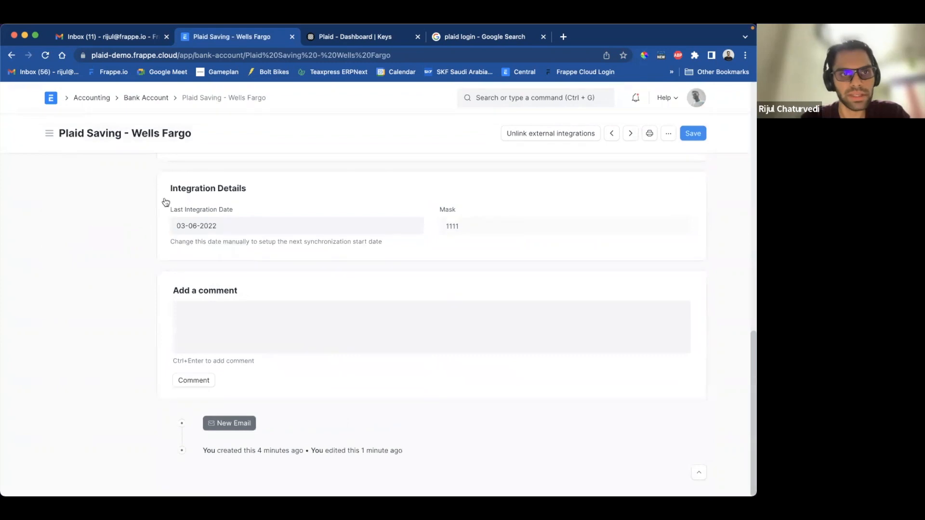
drag(167, 203, 429, 244)
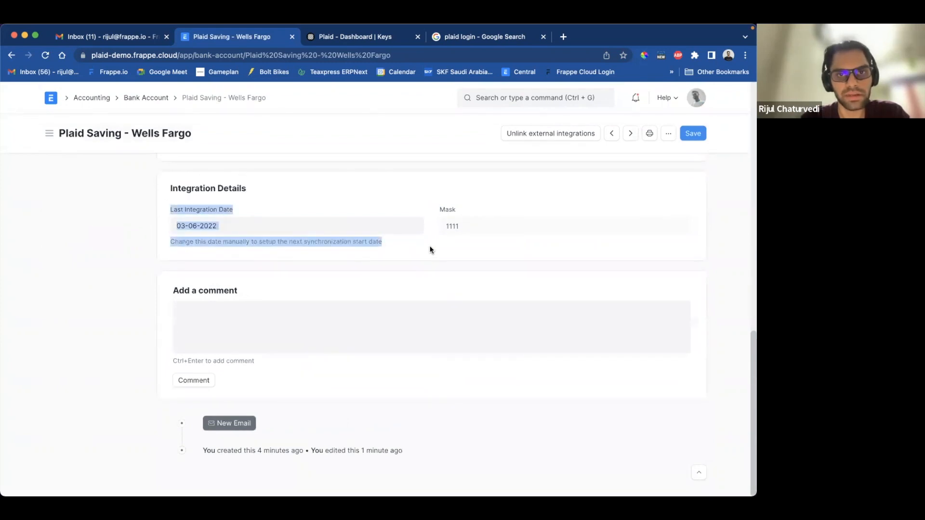
click(429, 245)
scroll(295, 282, left, 5)
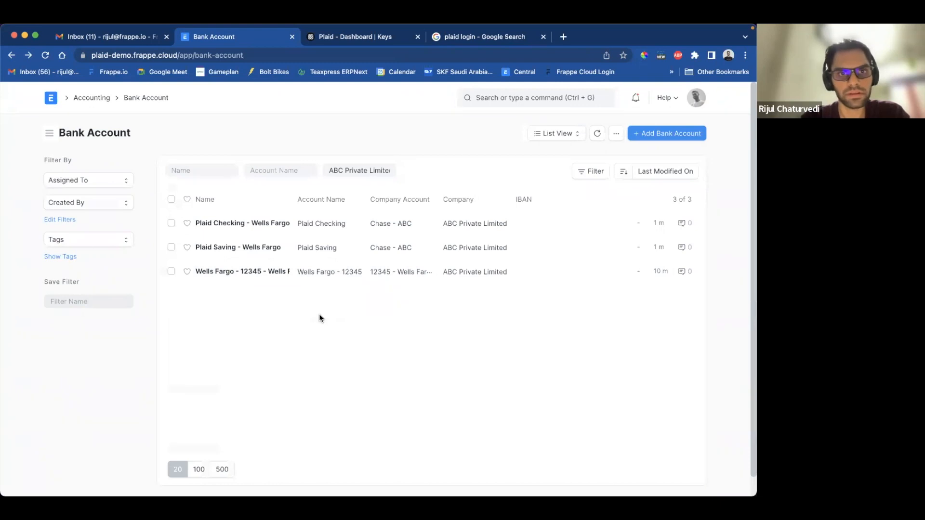
scroll(320, 318, left, 5)
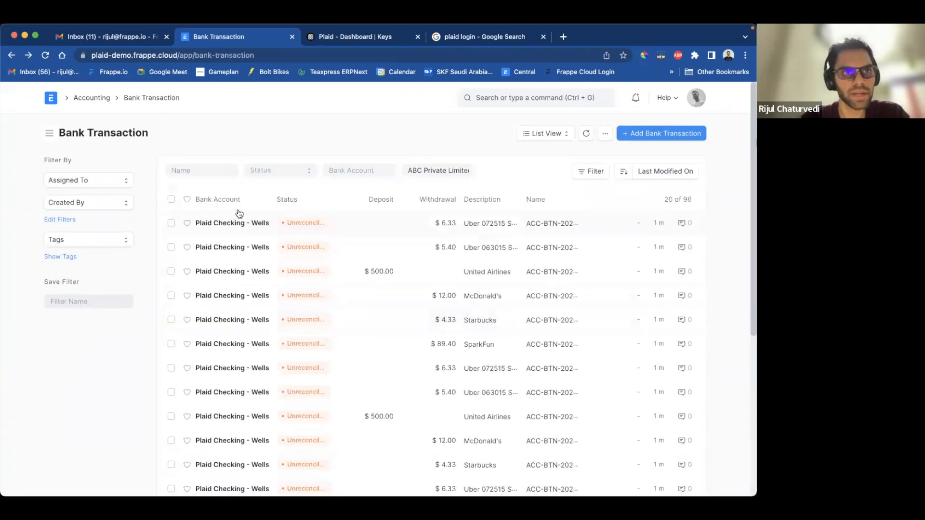
Open the Bank Reconciliation Tool via a 'bank recon' search and choose Plaid Saving - Wells Fargo
click(542, 103)
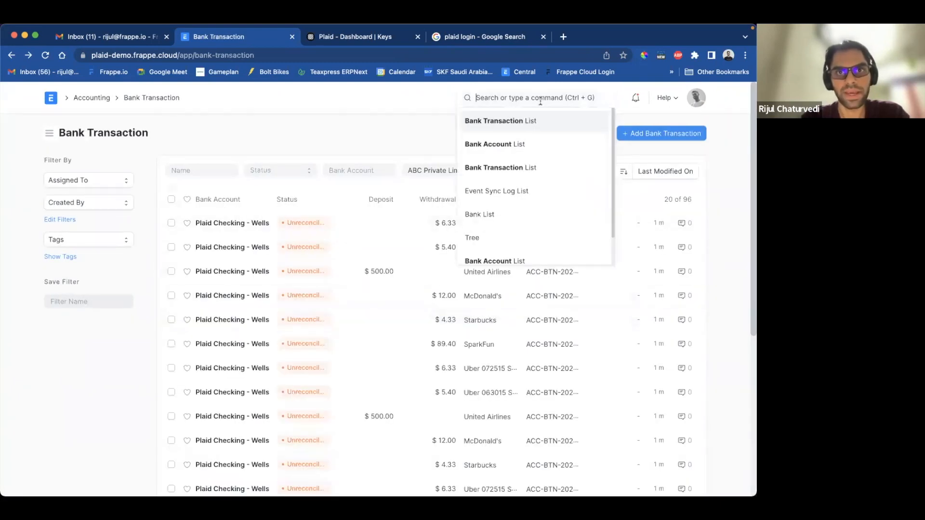
text(b)
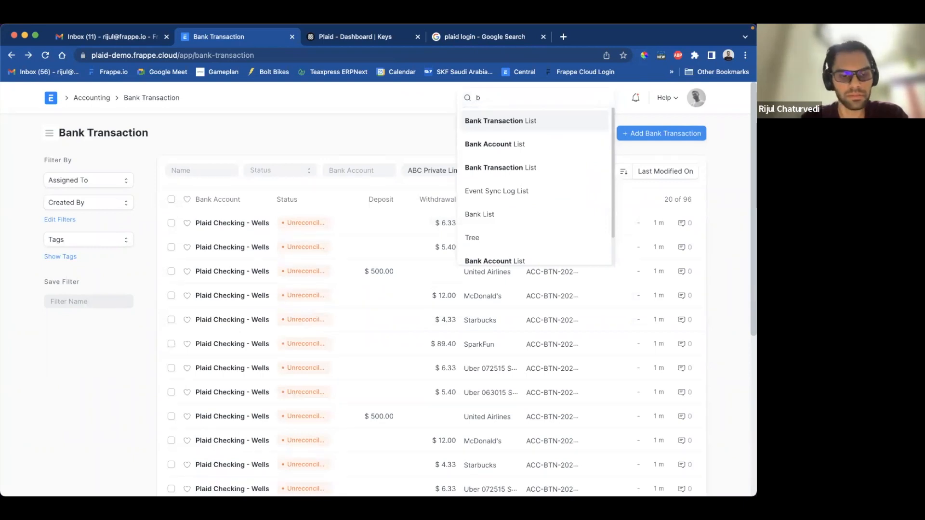
text(ank)
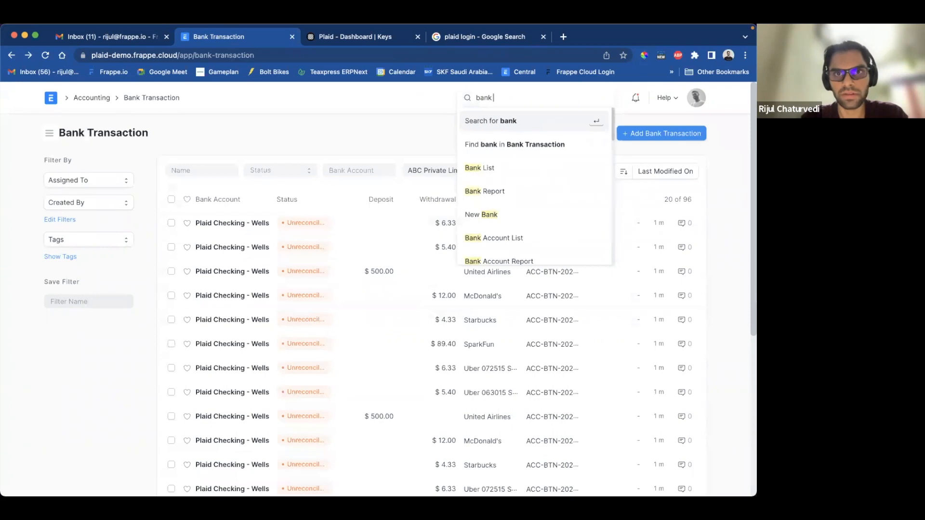
text( recon)
key(Down)
key(Down)
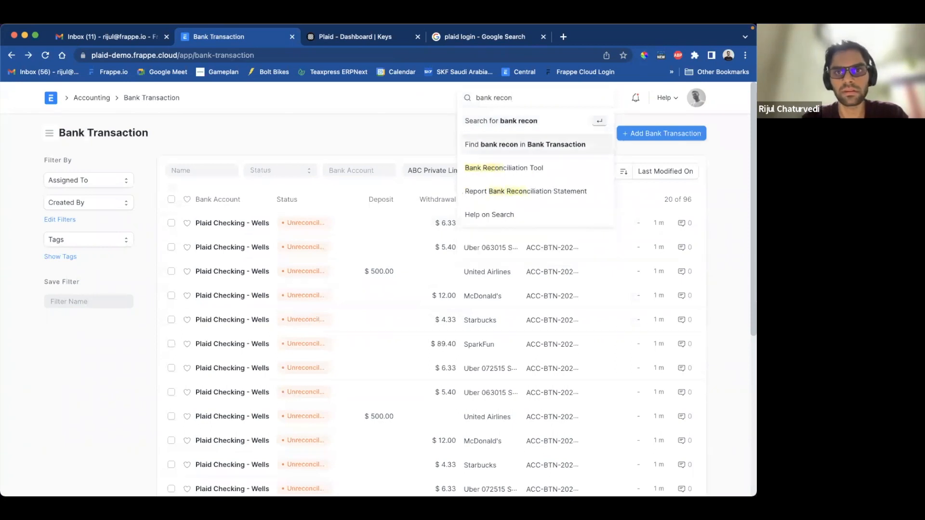
key(Return)
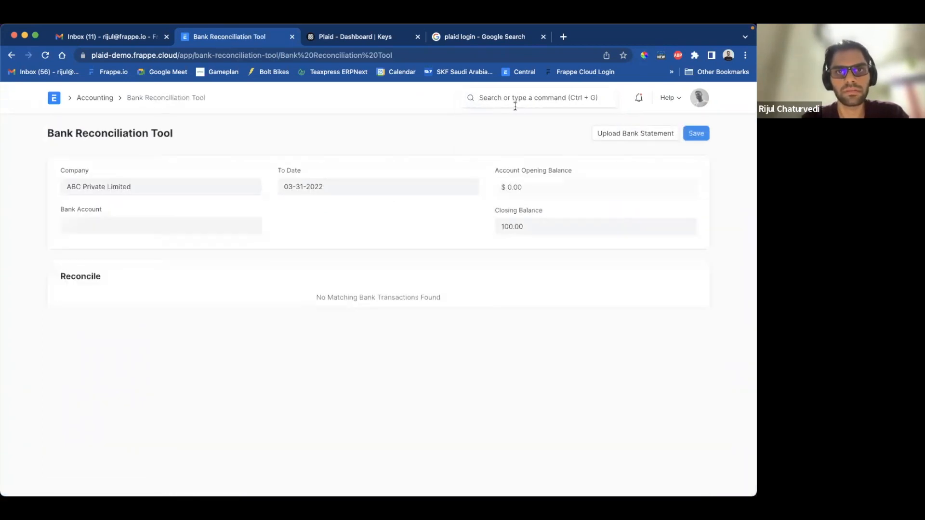
click(158, 224)
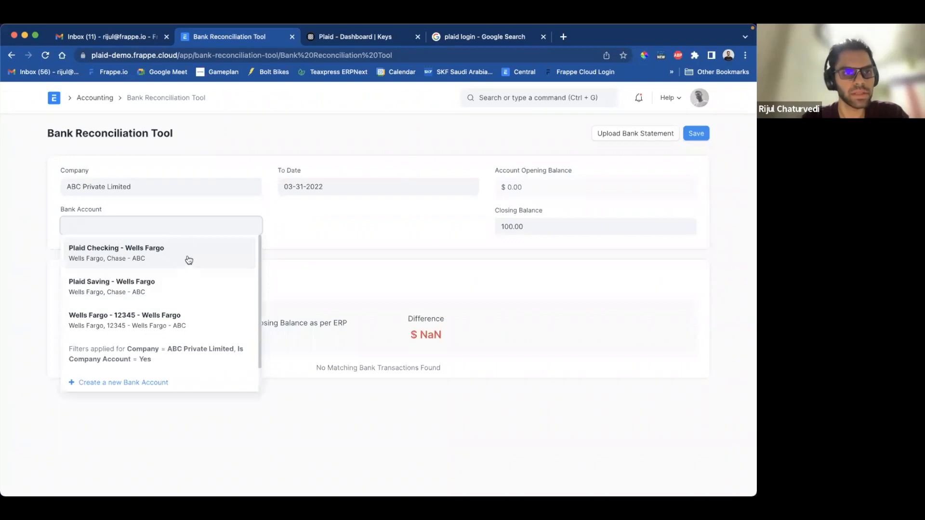
click(183, 287)
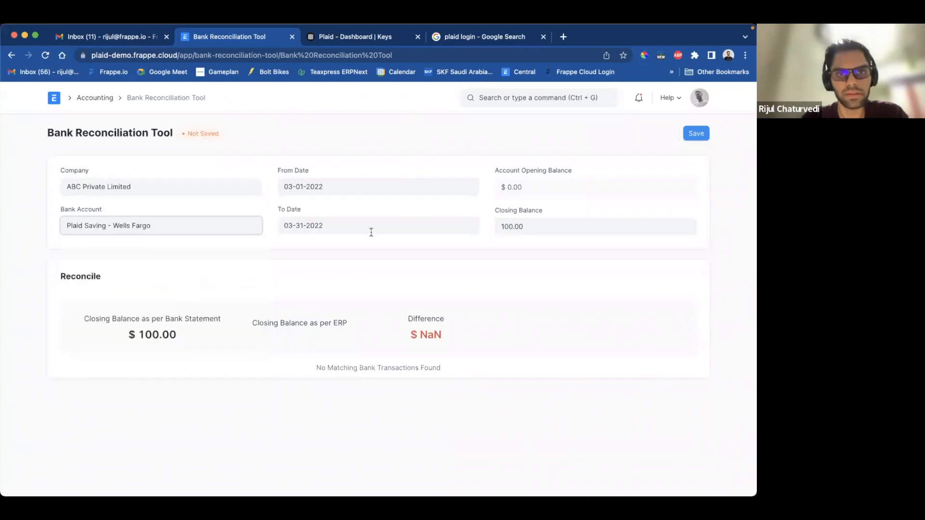
Review the From and To dates and the $100.00 closing balance, then save to load transactions
click(342, 187)
drag(276, 172, 315, 175)
click(497, 212)
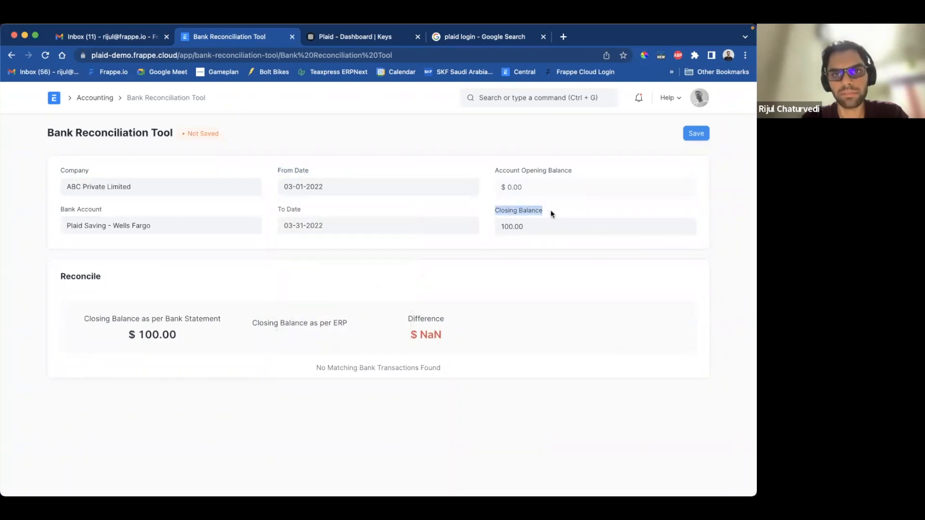
drag(72, 322, 183, 343)
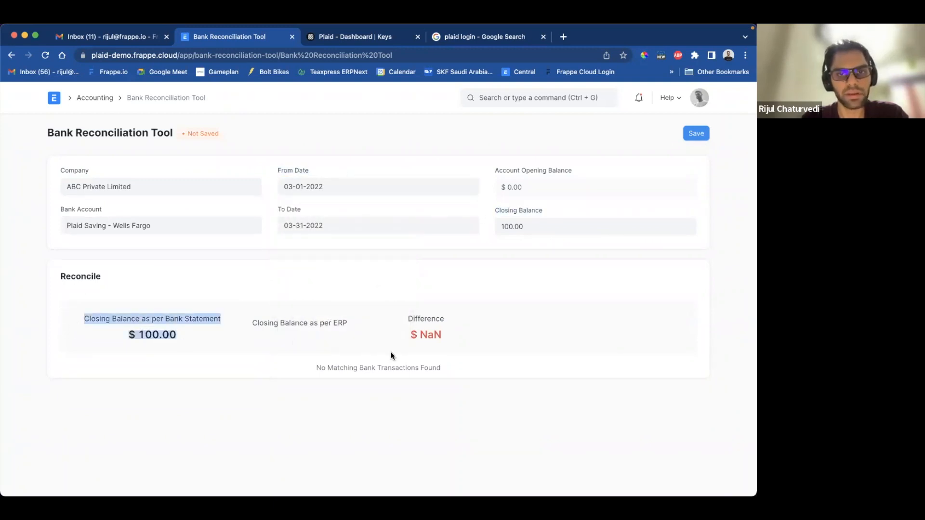
click(348, 227)
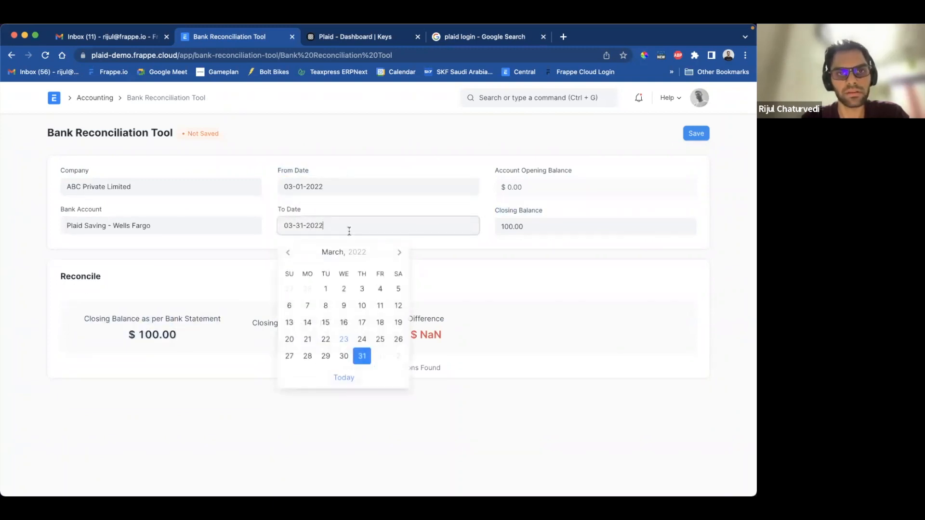
click(324, 195)
click(398, 153)
click(694, 135)
Review the synced transactions list, then open the reconcile dialog for the 2022-03-06 card payment
scroll(475, 273, down, 3)
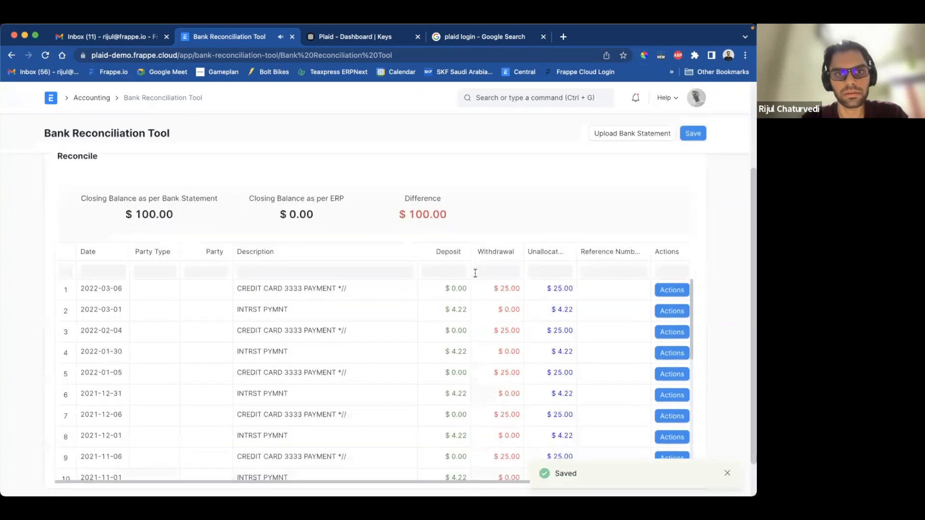
scroll(466, 399, down, 4)
scroll(467, 403, up, 5)
scroll(499, 350, up, 3)
scroll(466, 293, down, 3)
scroll(471, 413, down, 10)
scroll(471, 411, up, 10)
scroll(479, 399, up, 3)
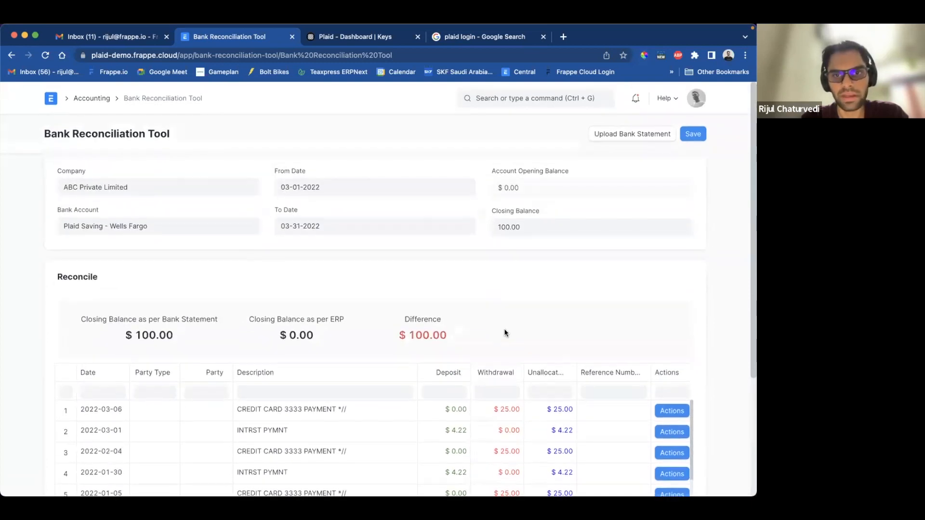
scroll(481, 278, down, 3)
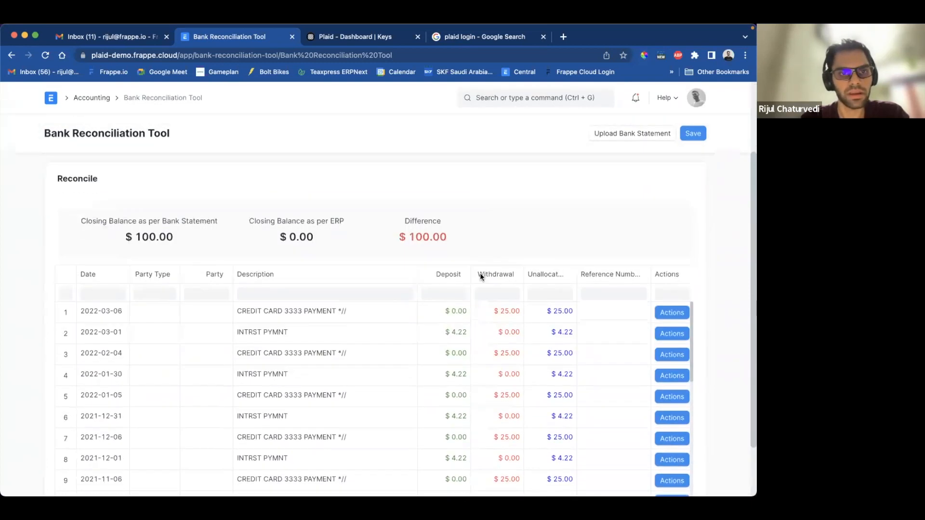
scroll(547, 291, down, 2)
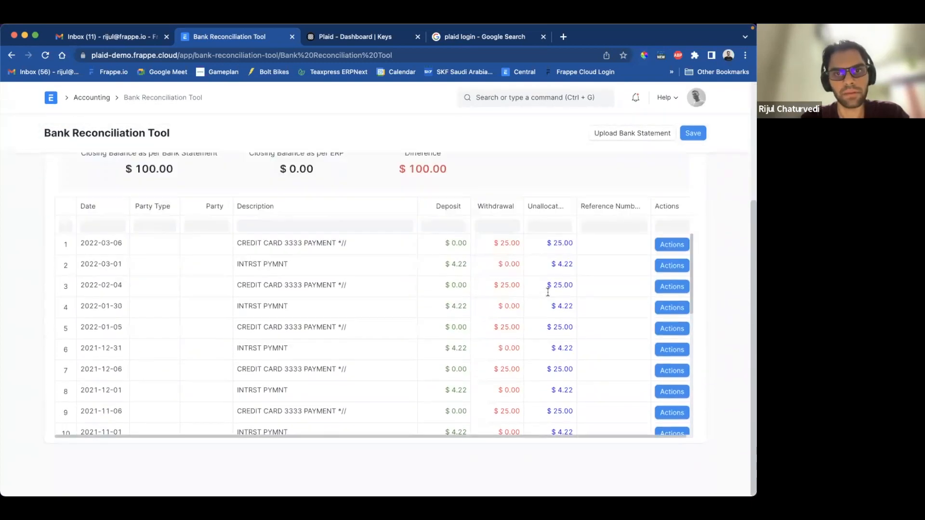
click(658, 249)
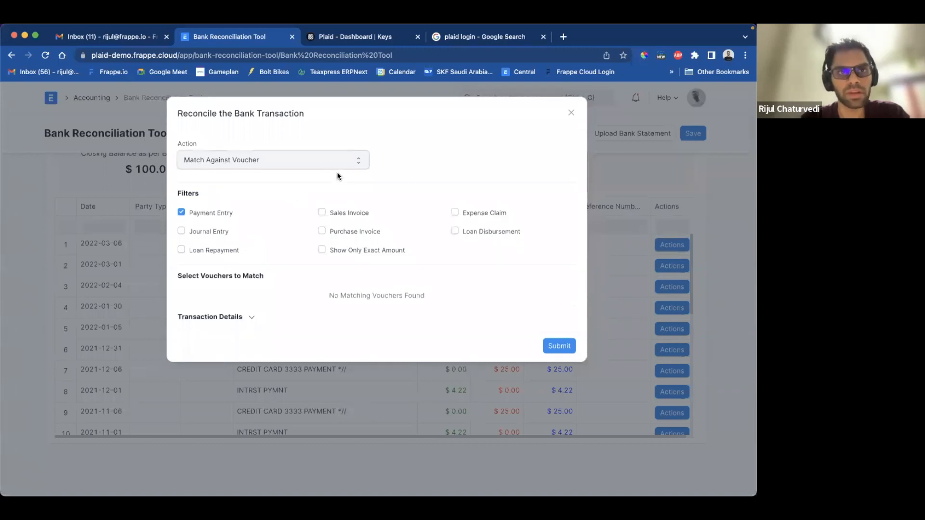
Review the Match Against Voucher, Create Voucher and Update Bank Transaction actions, then close without reconciling
click(362, 160)
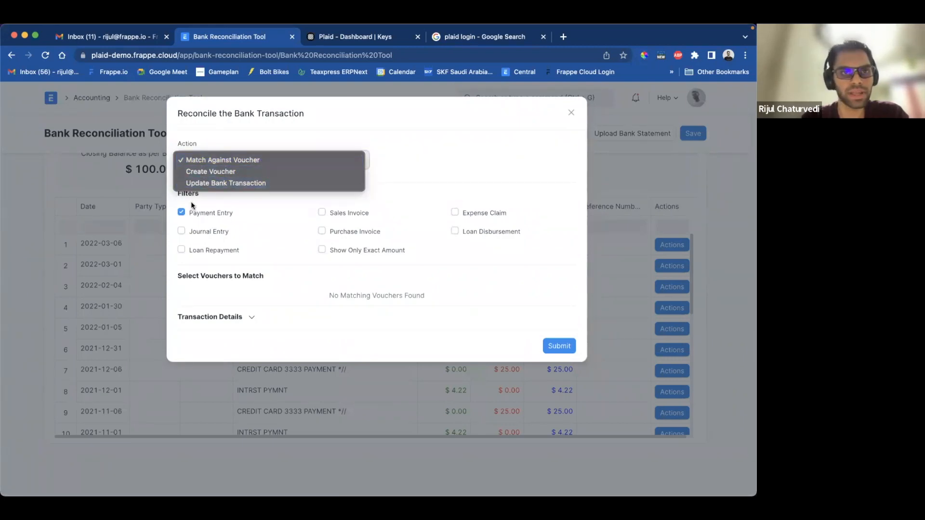
click(125, 200)
click(98, 221)
scroll(116, 144, up, 5)
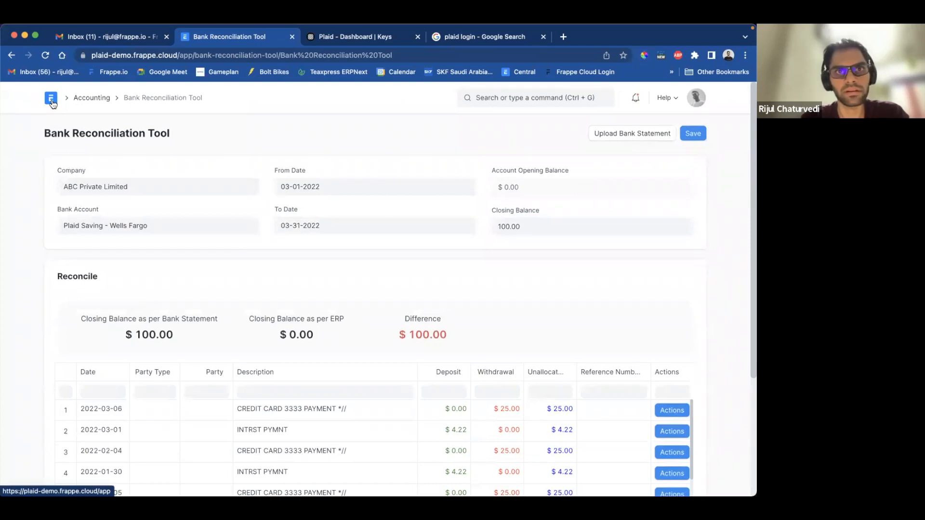
Return via the app logo to the Integrations workspace showing Plaid Settings
click(52, 102)
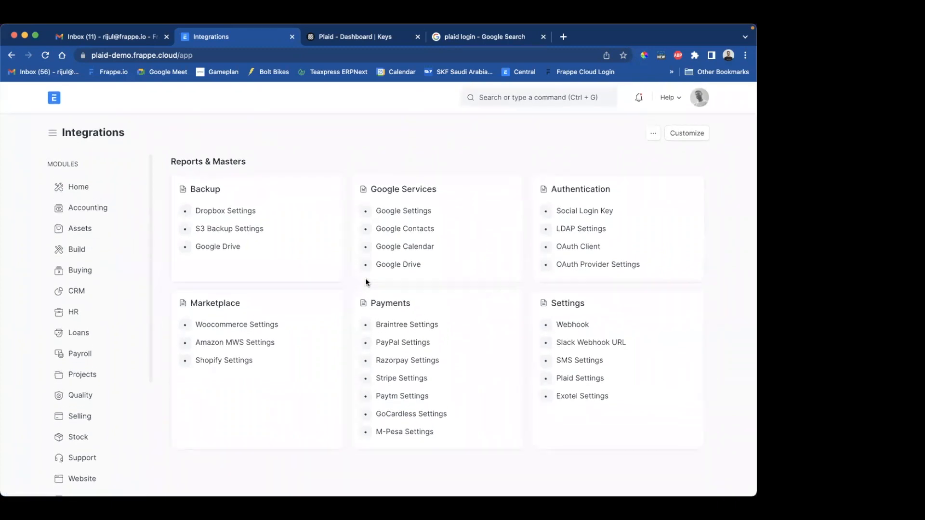
click(55, 97)
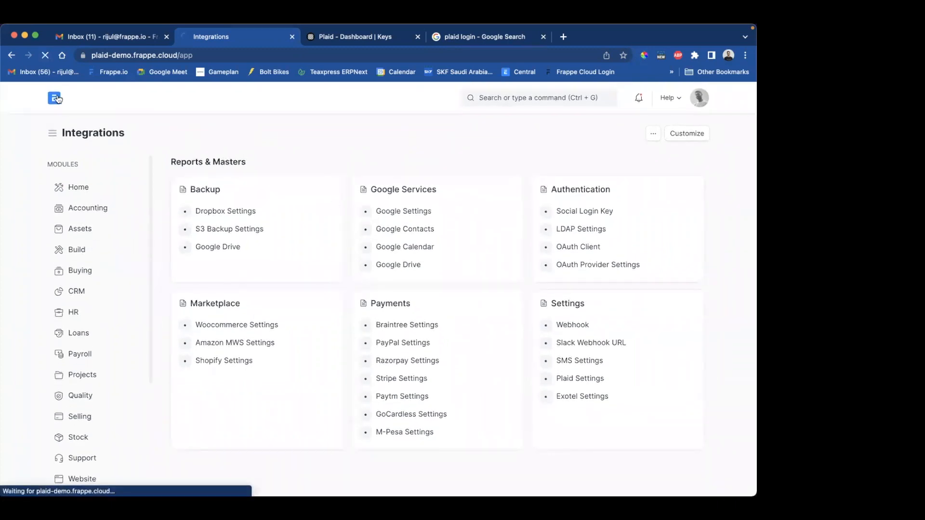
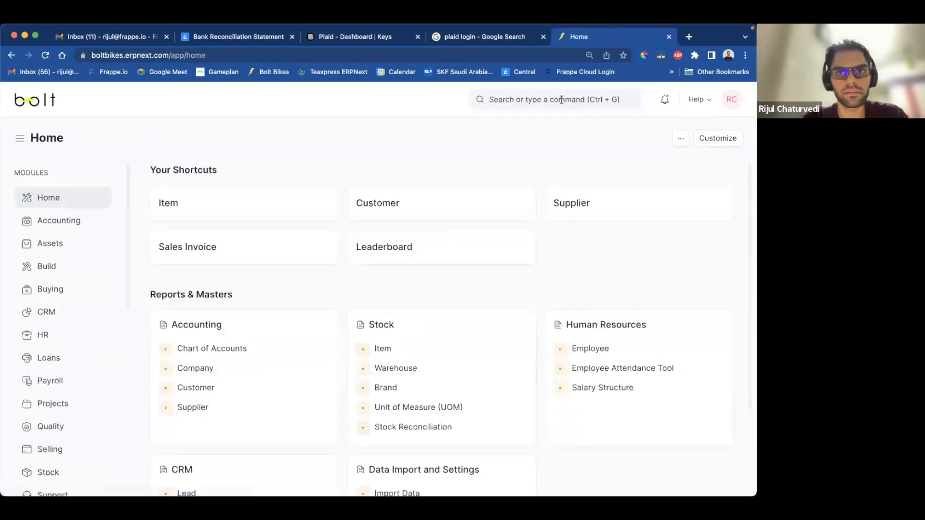
Search 'bank reco' and open the Bank Reconciliation Statement report
click(578, 101)
text(bank)
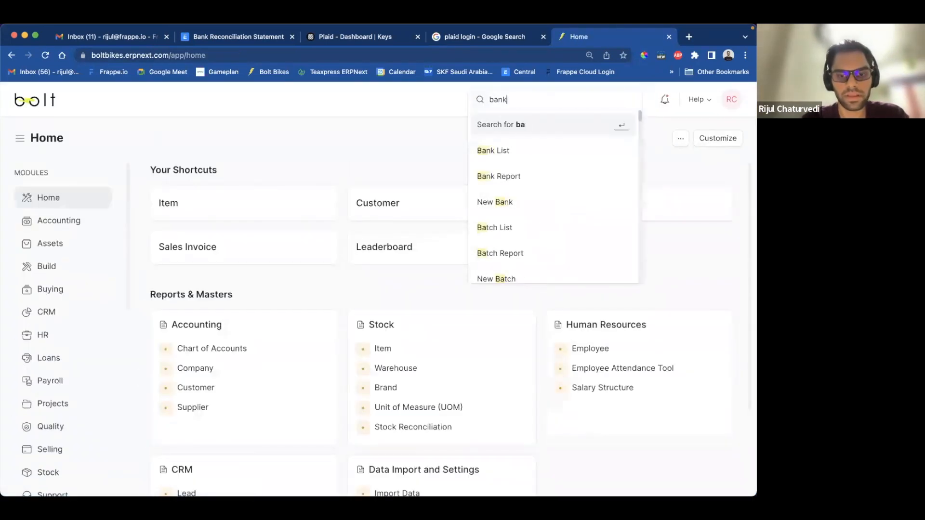
text( reco)
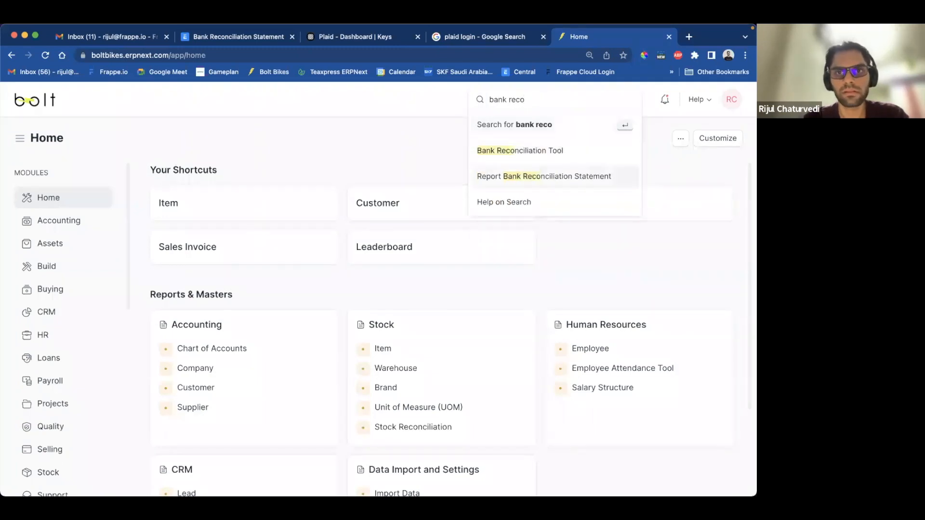
key(Return)
Change the report's Bank Account filter to 1234XX - HDFC Bank Account
triple_click(196, 180)
key(BackSpace)
scroll(193, 279, down, 5)
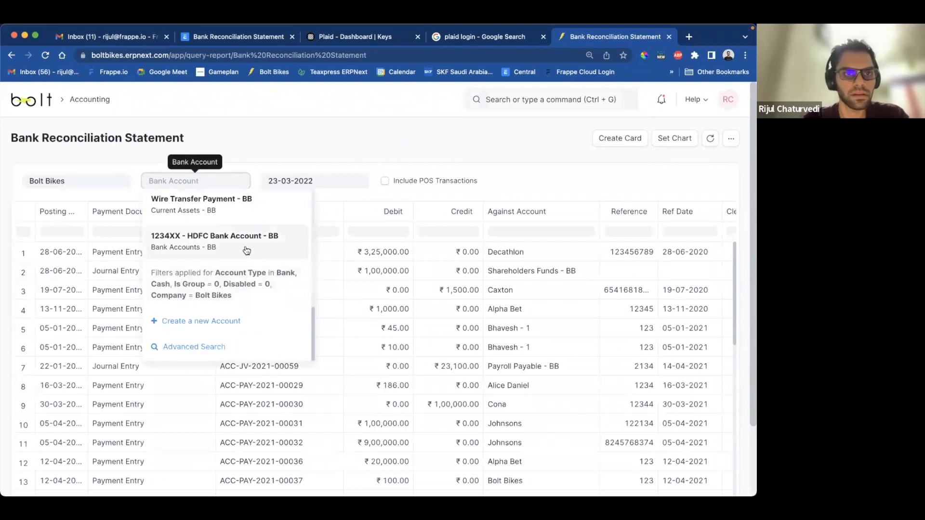
click(252, 254)
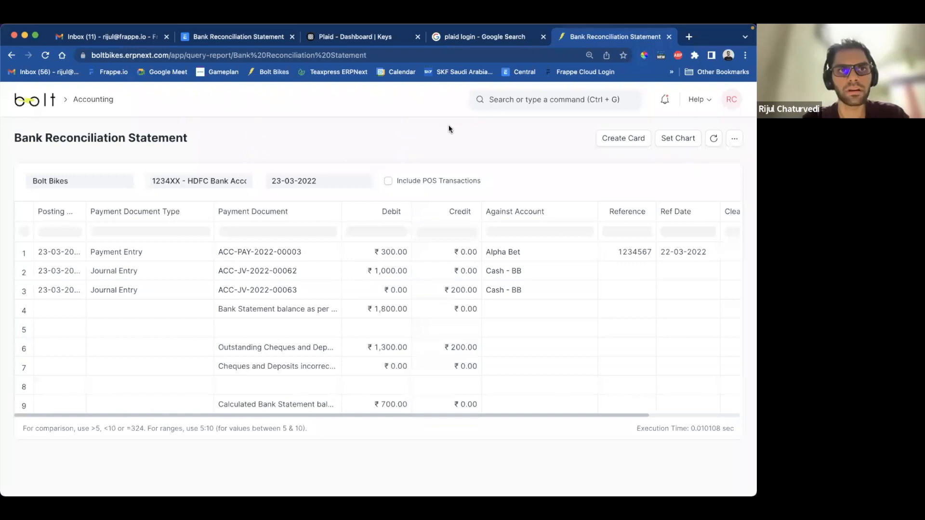
Duplicate the report tab and open the Bank Reconciliation Tool in it
right_click(628, 37)
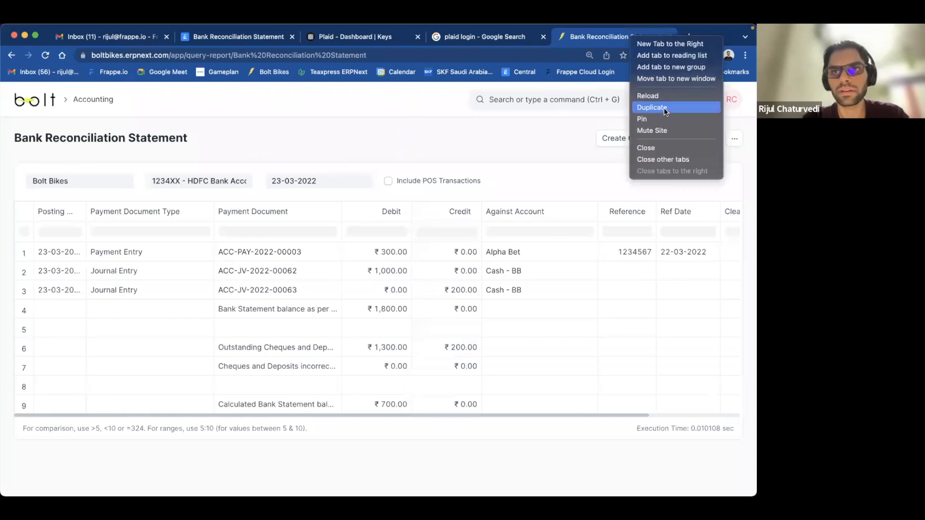
click(663, 108)
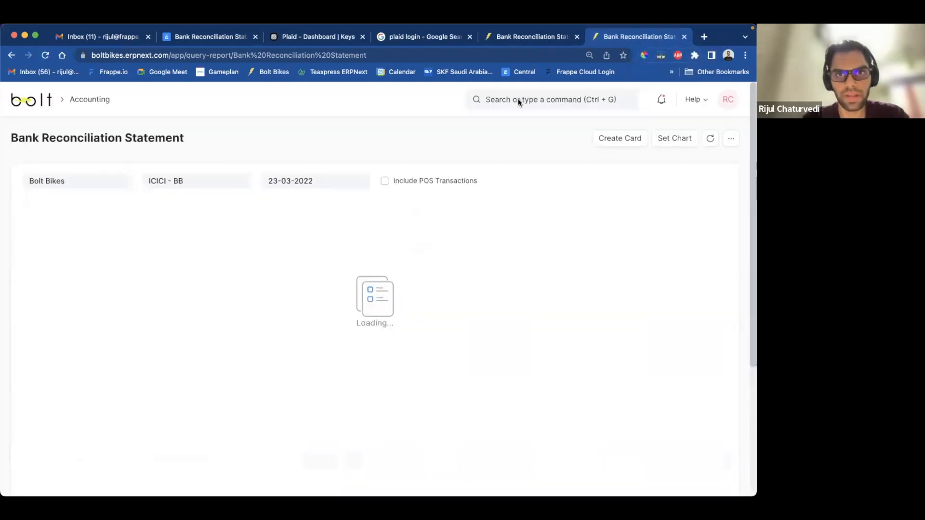
click(518, 100)
text(bank e)
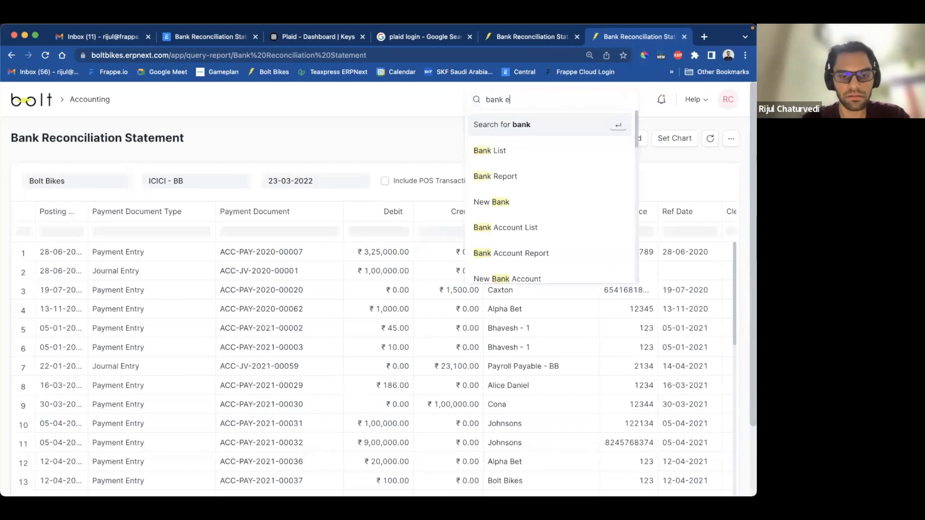
text(co)
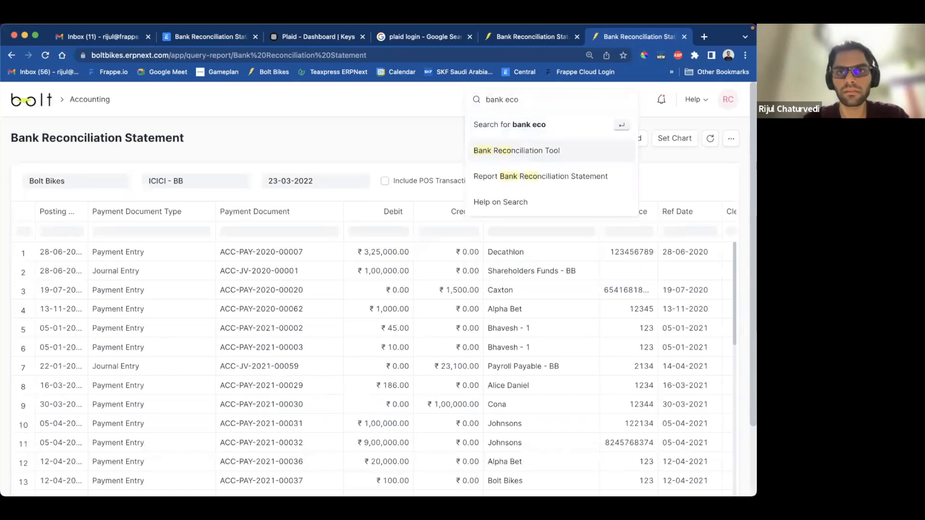
key(Return)
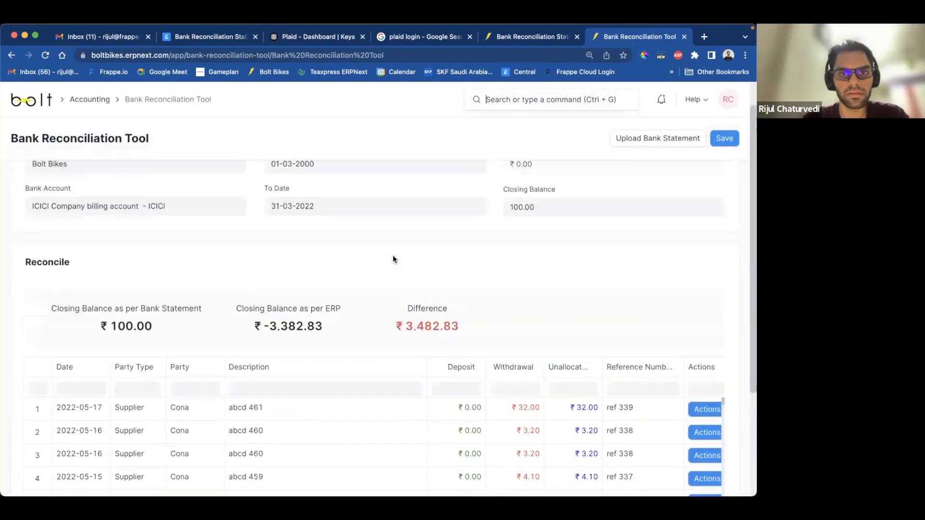
Highlight the closing balances as per ERP and as per bank statement
drag(228, 340, 318, 369)
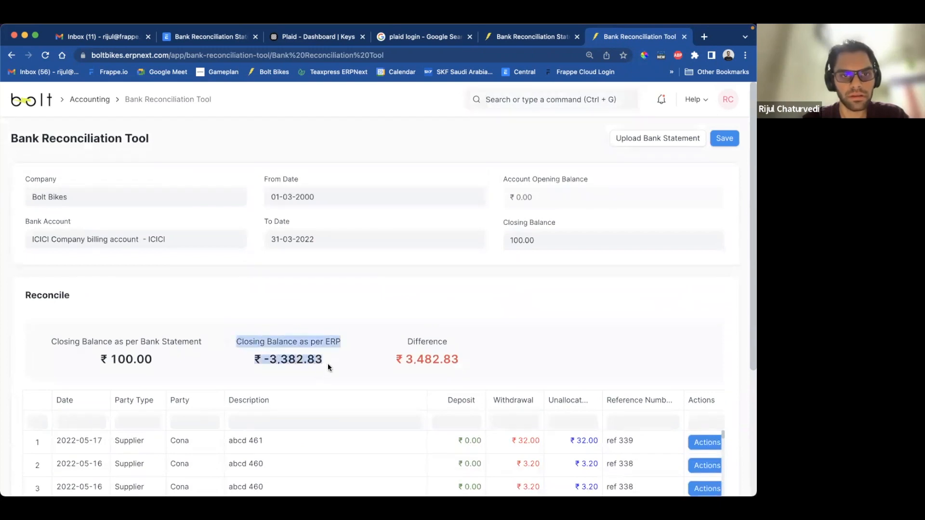
click(211, 344)
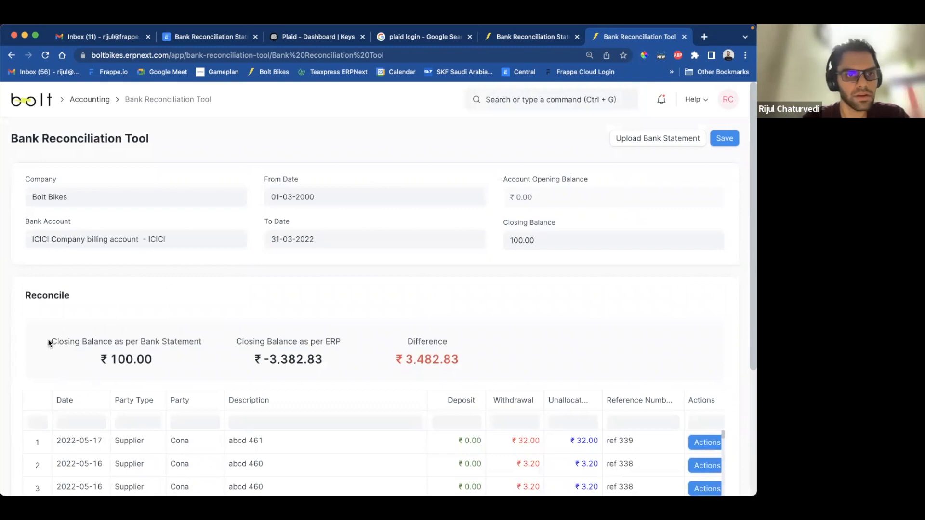
drag(48, 343, 167, 366)
click(166, 366)
Set the Closing Balance to 200 and save the tool
click(535, 237)
text(200)
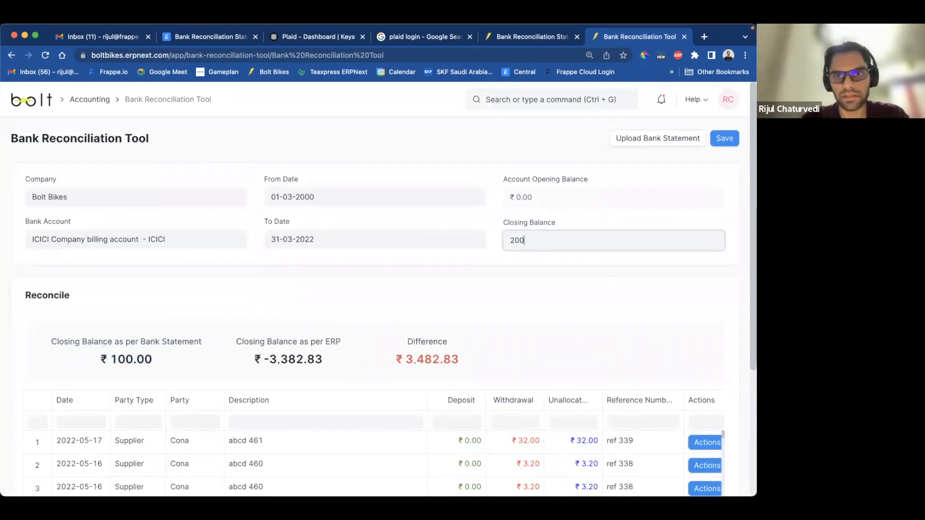
click(638, 279)
click(718, 138)
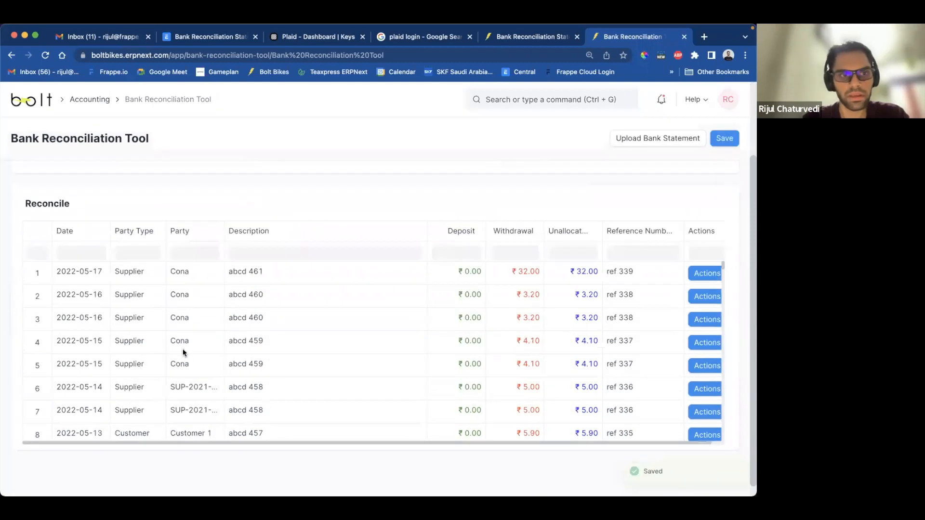
Review the updated balances and the ₹3,582.83 difference, then return to the statement tab
drag(45, 339, 155, 364)
drag(235, 340, 317, 366)
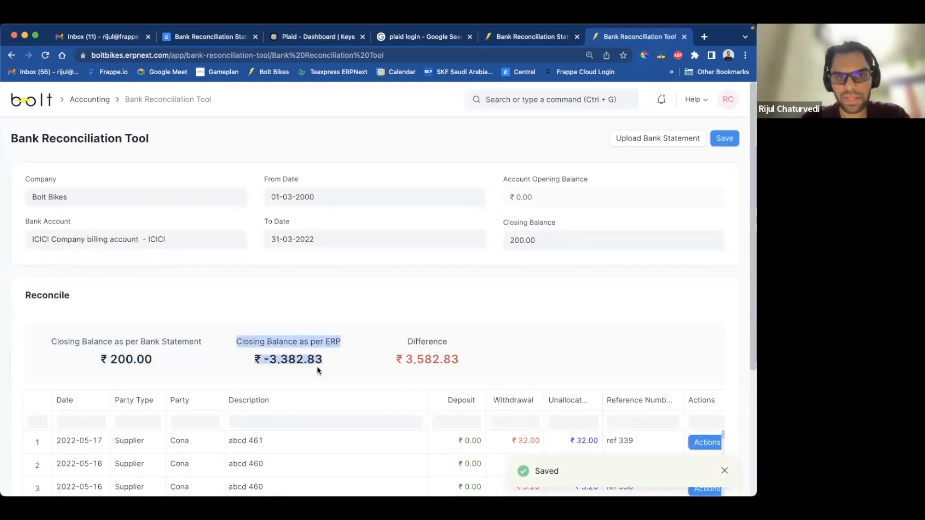
click(344, 362)
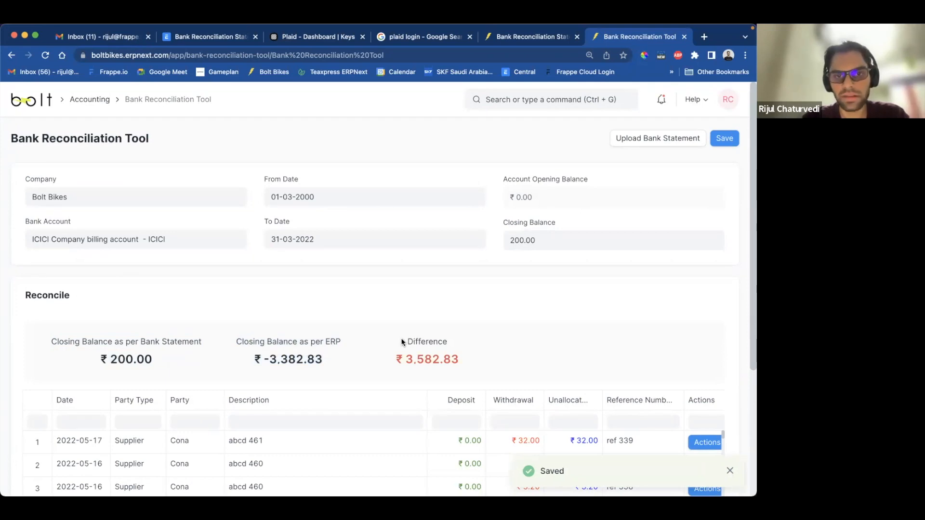
drag(406, 336, 479, 377)
click(485, 374)
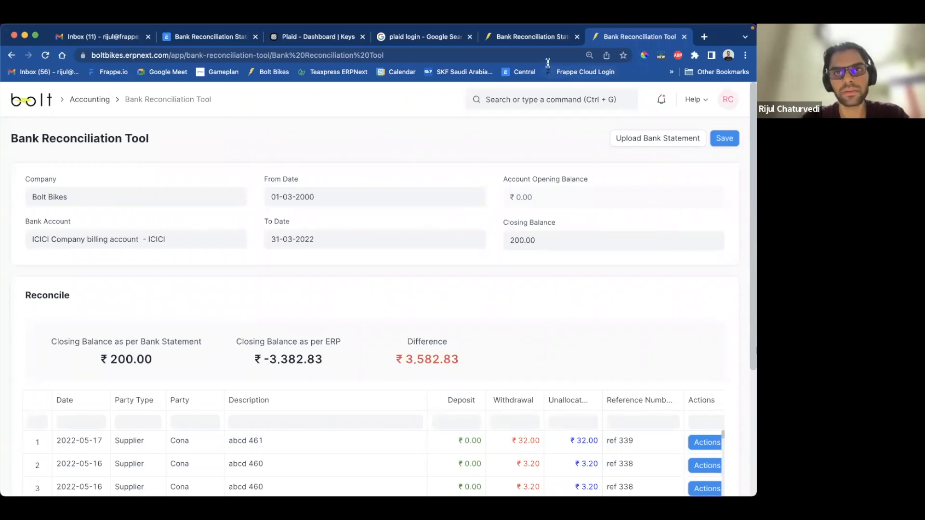
click(533, 38)
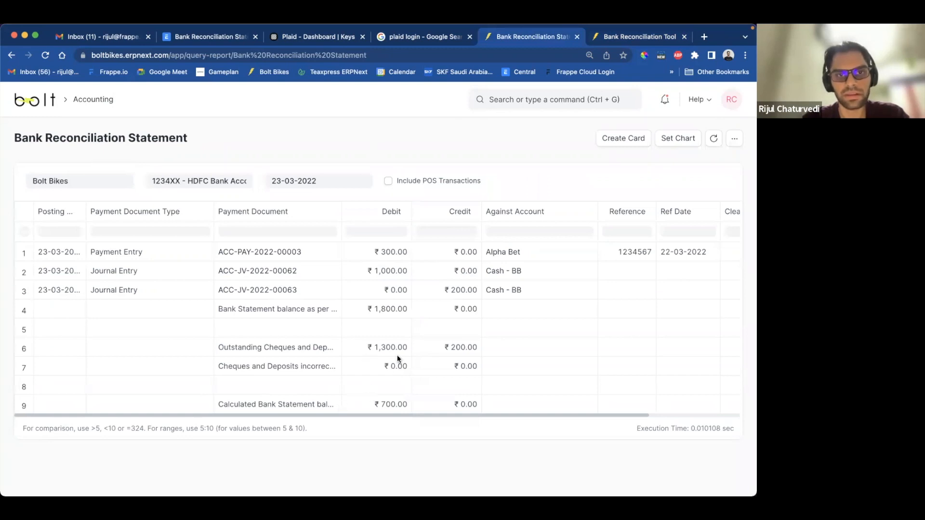
Note the ₹700.00 calculated balance, then switch the Bank Account filter to ICICI - BB
click(377, 403)
click(217, 183)
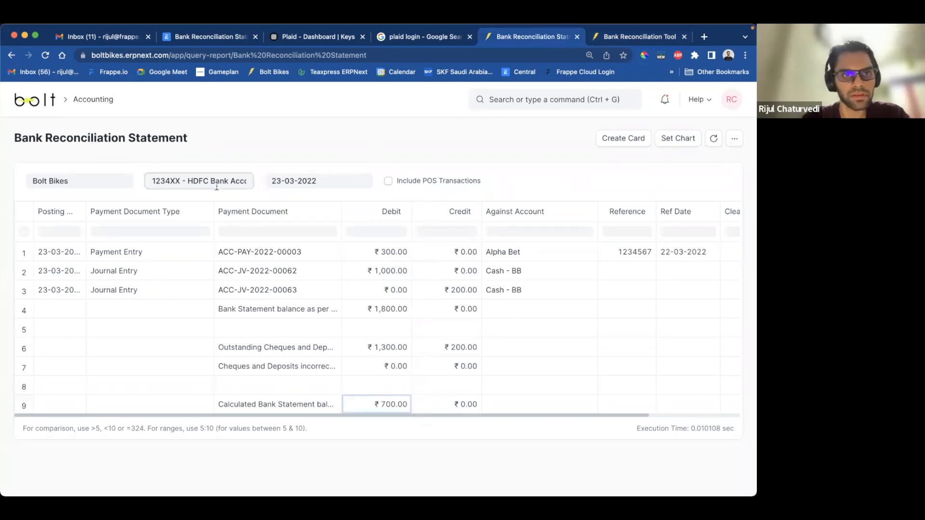
key(BackSpace)
scroll(217, 270, down, 5)
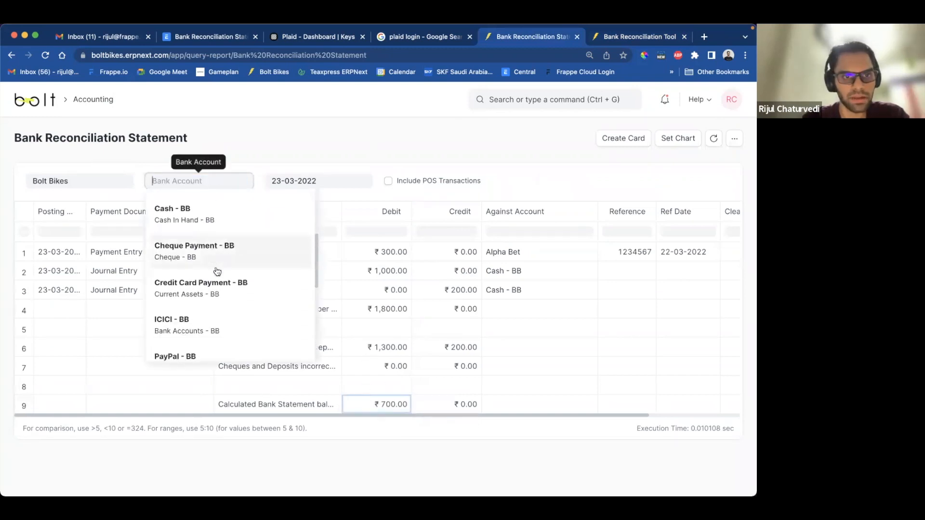
scroll(209, 252, down, 3)
scroll(212, 277, up, 3)
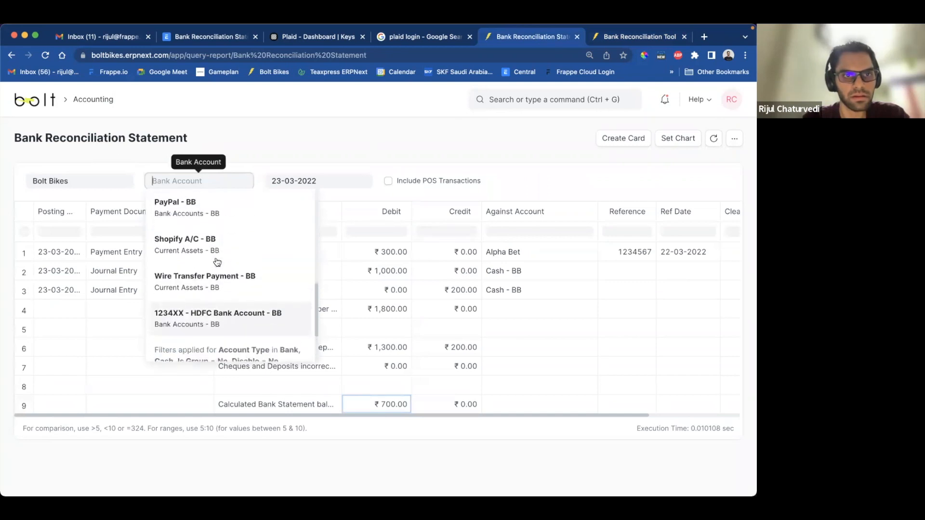
scroll(200, 240, up, 5)
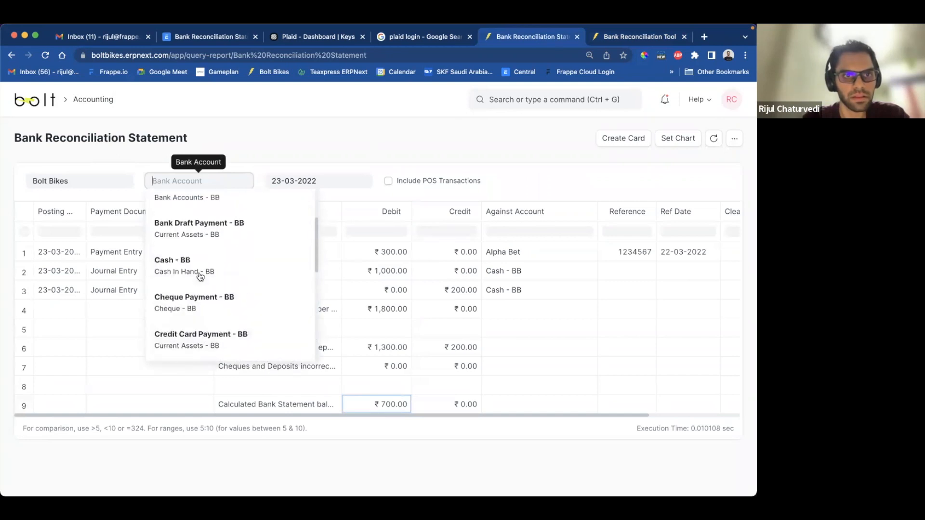
scroll(279, 272, up, 1)
scroll(237, 310, down, 4)
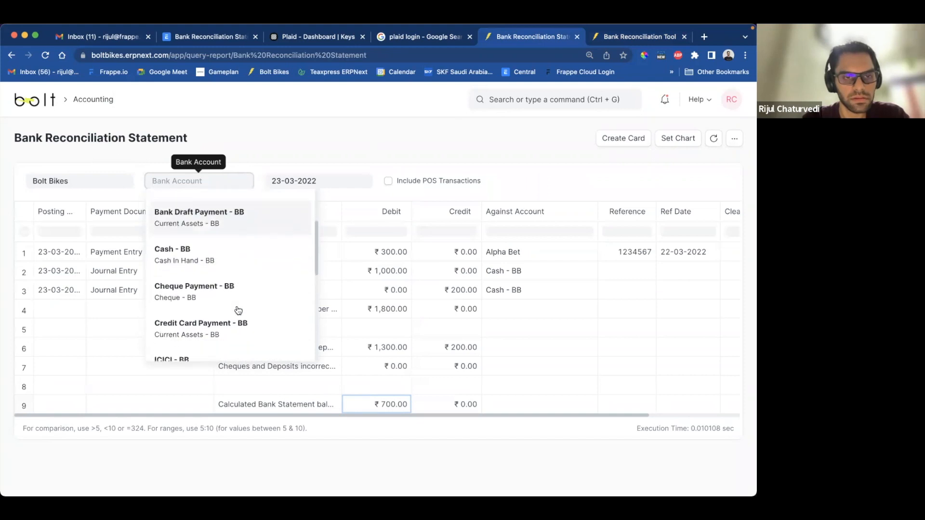
click(211, 312)
Compare the ₹3,382.83 credit calculated balance against the Bank Reconciliation Tool
scroll(360, 314, down, 10)
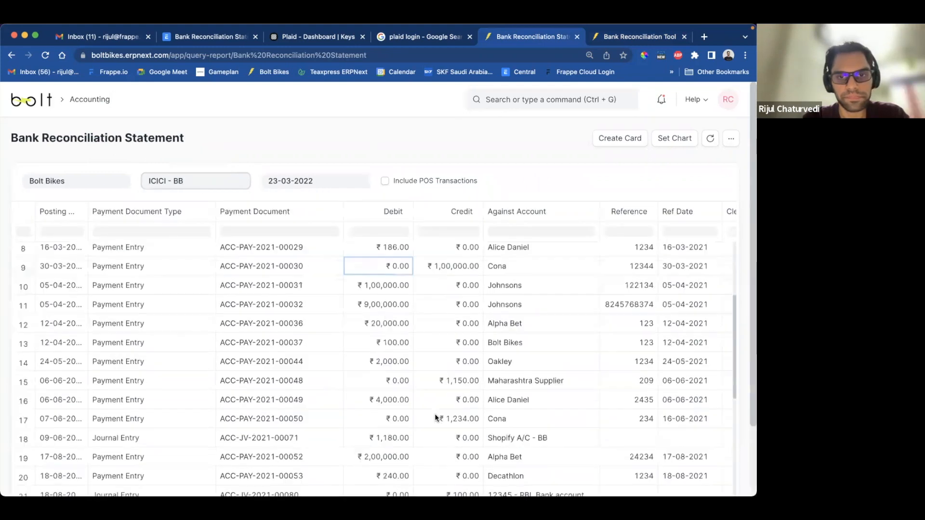
scroll(438, 417, down, 3)
click(420, 416)
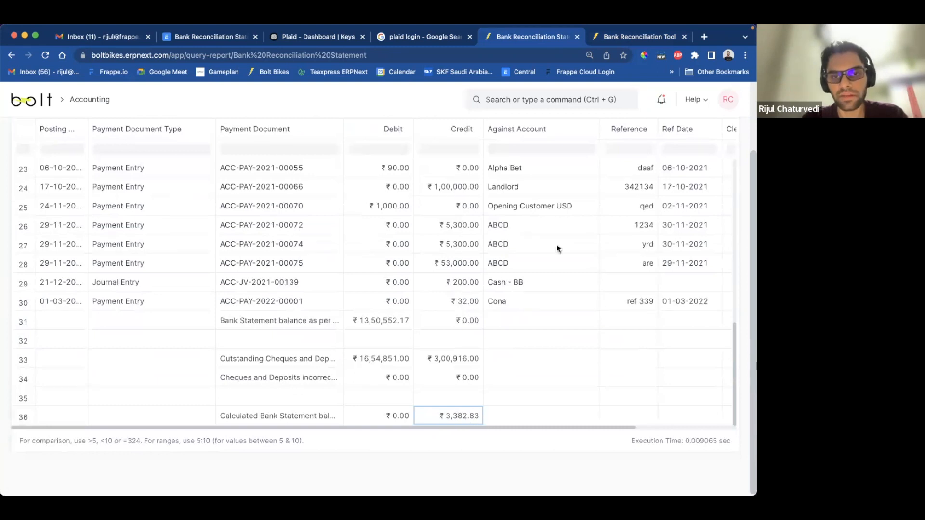
click(640, 37)
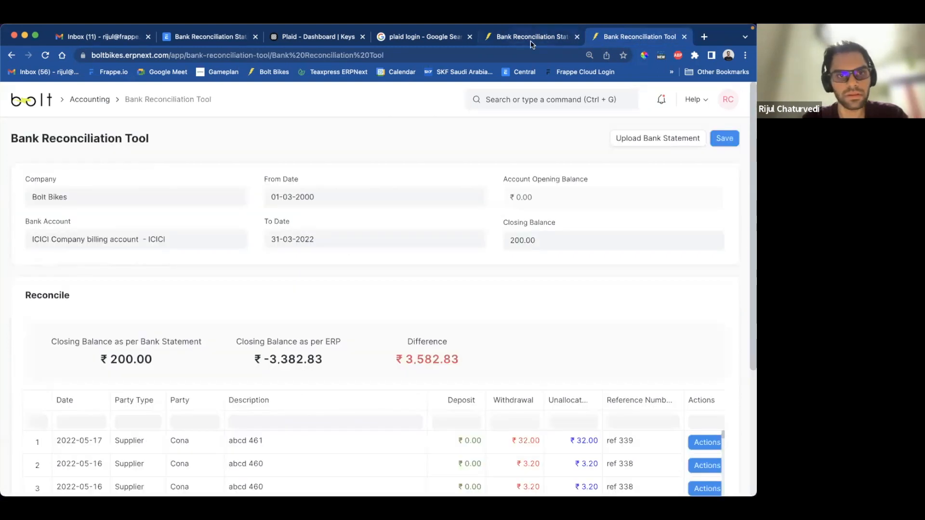
click(532, 39)
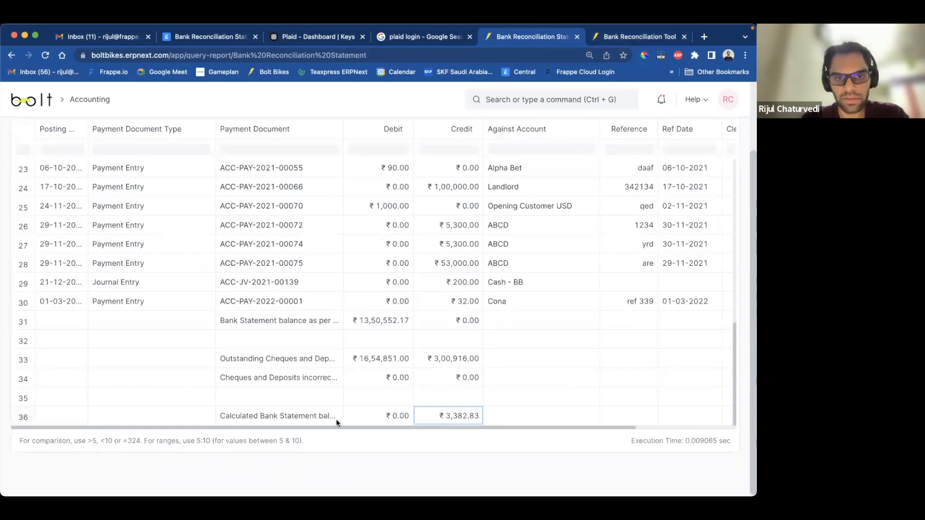
Widen the Payment Document column so the summary labels read in full
drag(343, 128, 385, 128)
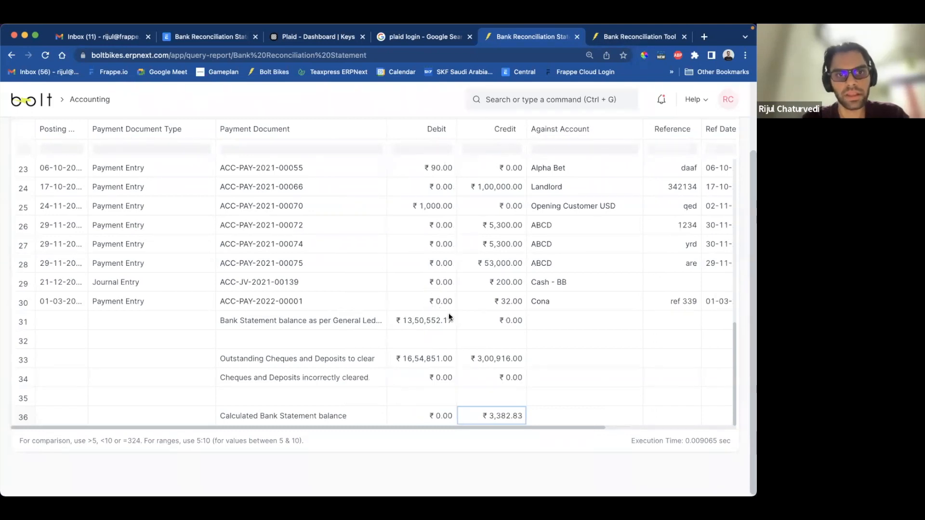
drag(385, 129, 413, 129)
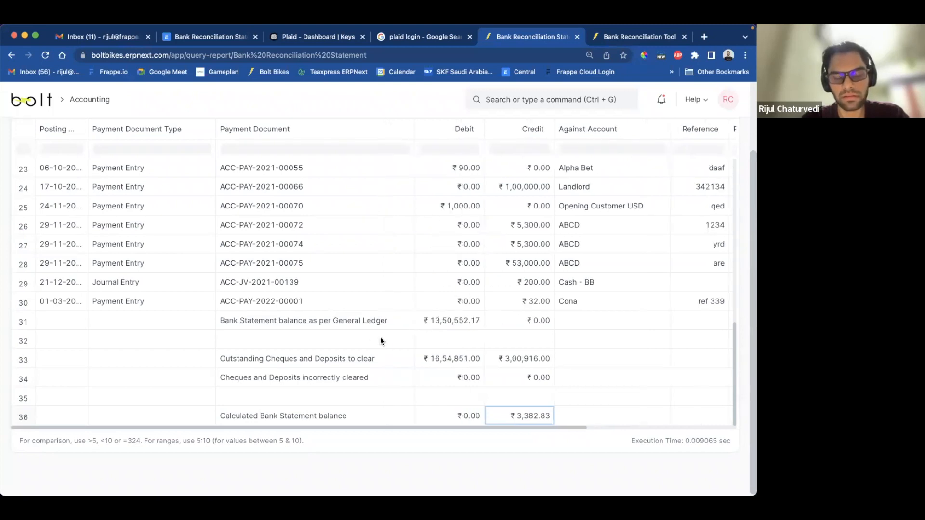
scroll(428, 295, up, 2)
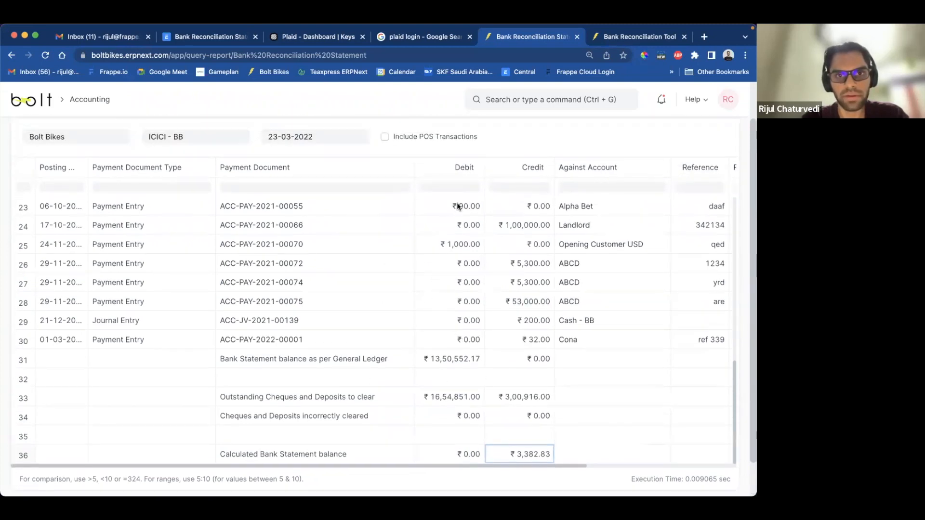
scroll(487, 241, up, 10)
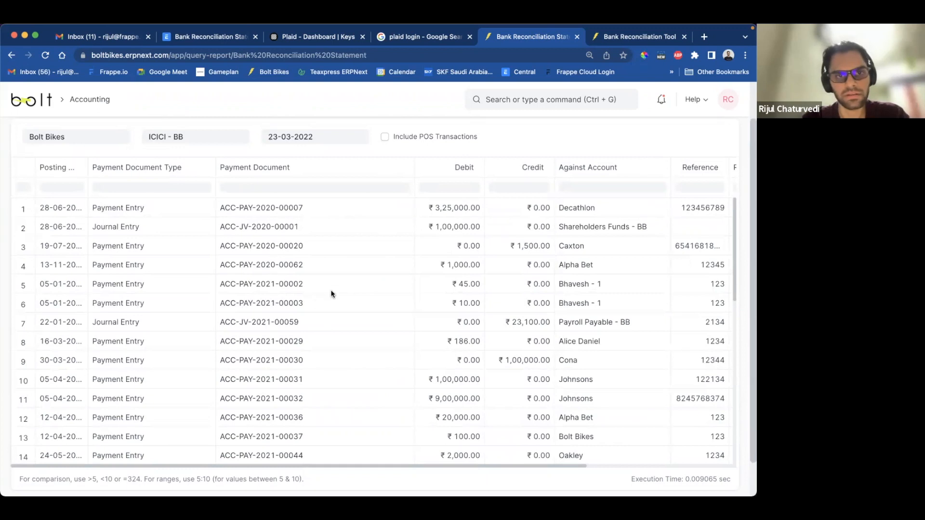
click(460, 208)
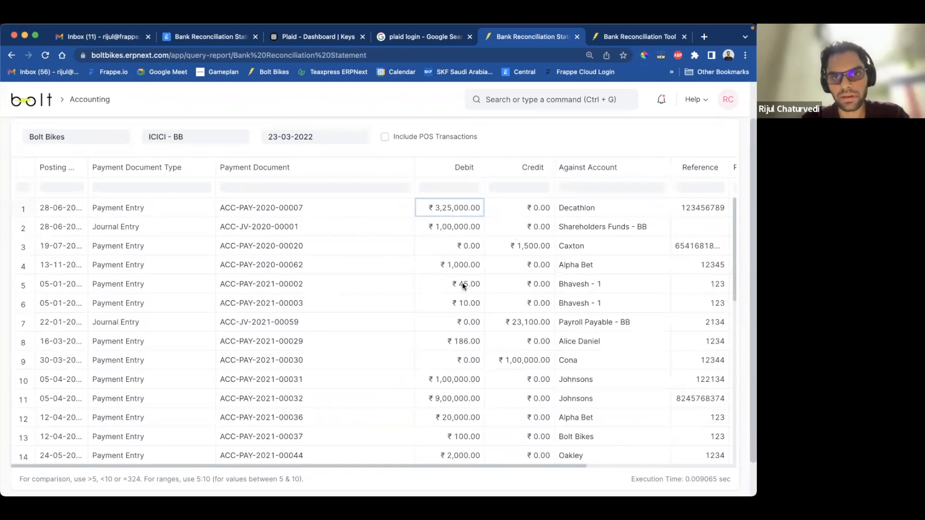
click(525, 225)
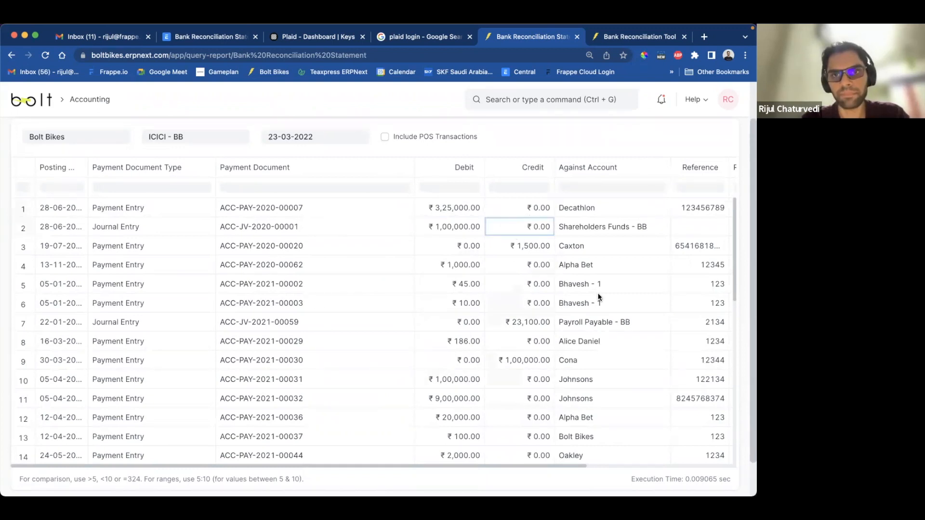
scroll(610, 294, right, 2)
scroll(610, 295, right, 2)
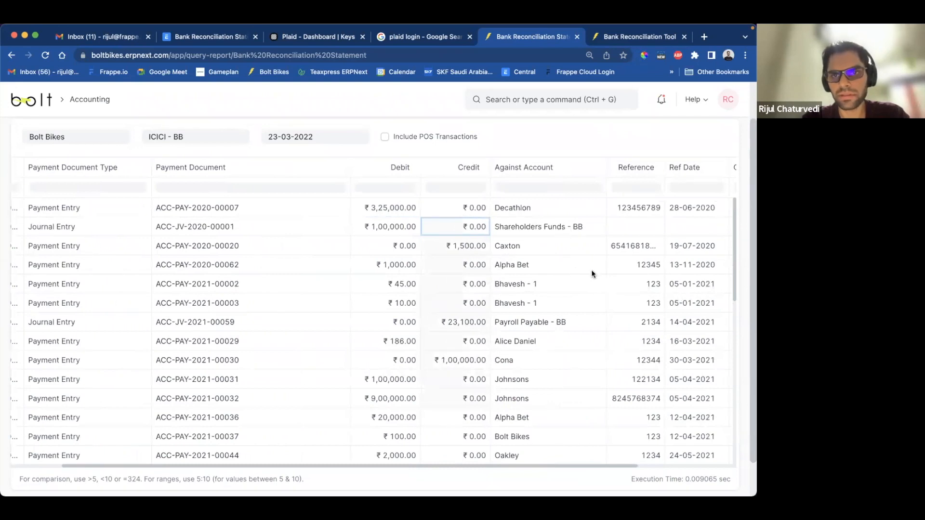
scroll(605, 271, right, 3)
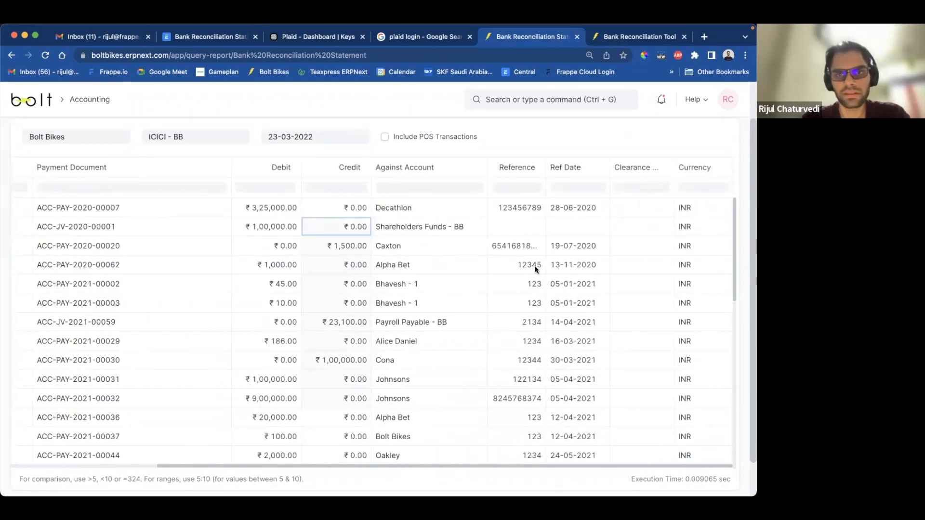
scroll(394, 313, down, 3)
scroll(432, 322, left, 3)
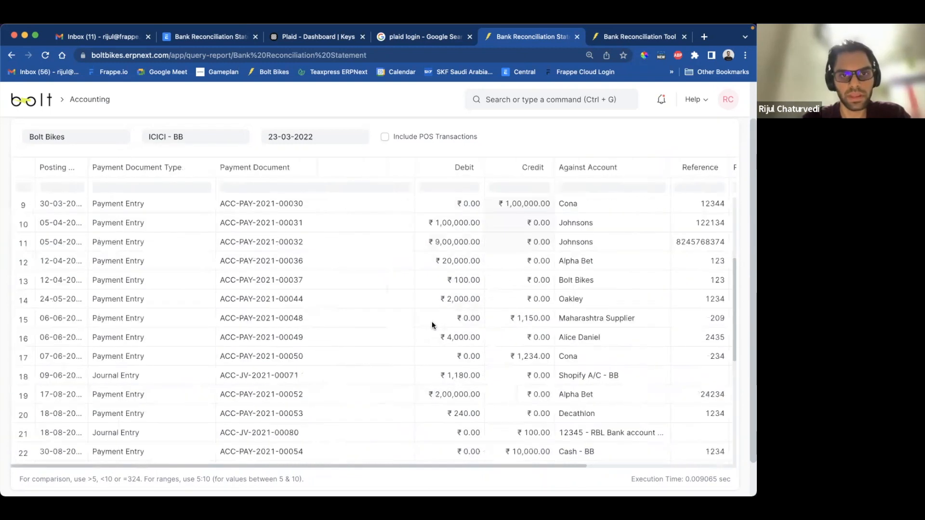
scroll(432, 322, down, 6)
click(406, 318)
click(405, 361)
click(403, 374)
click(407, 323)
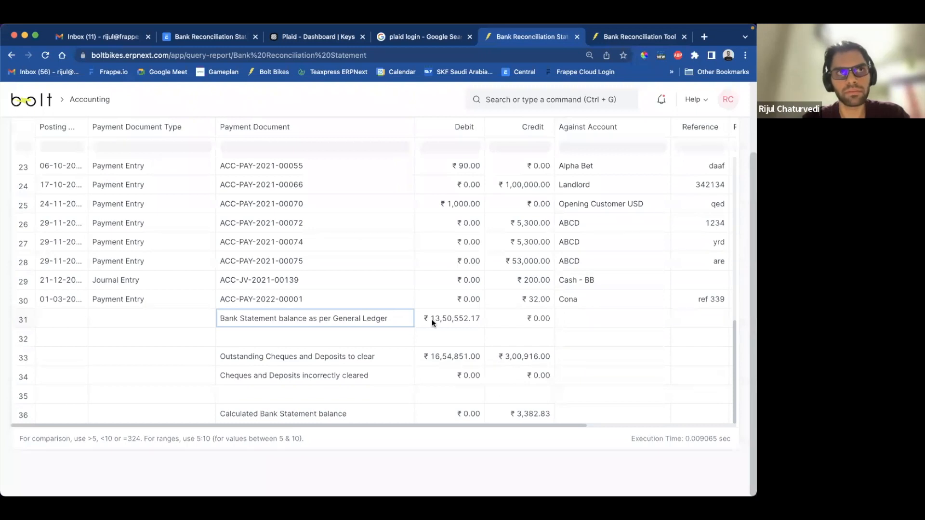
Compare the ₹13,50,552.17 general ledger balance with the ₹3,382.83 calculated balance
scroll(198, 154, up, 2)
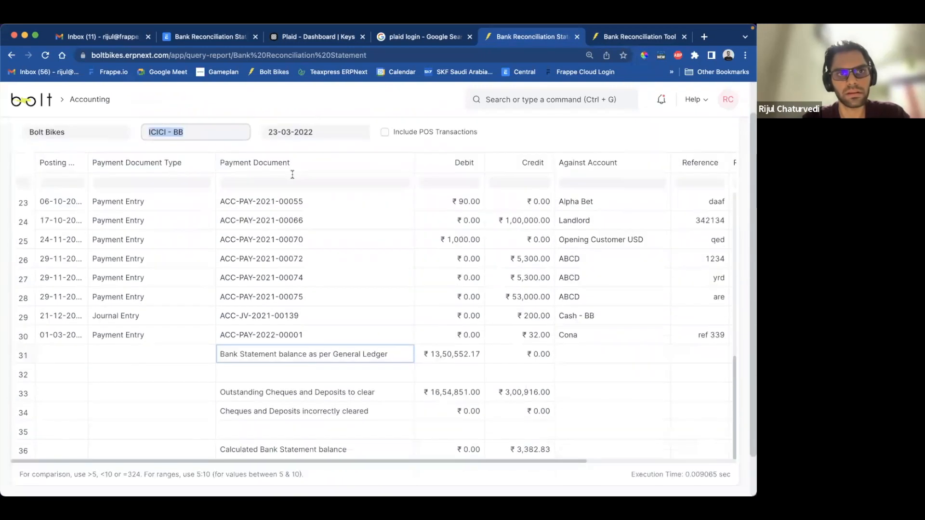
scroll(417, 232, down, 2)
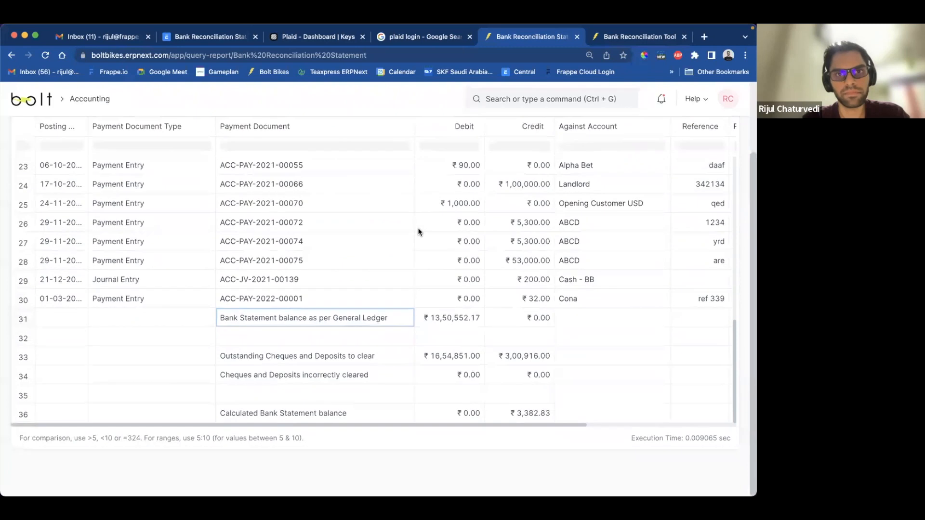
click(464, 319)
click(527, 320)
click(466, 321)
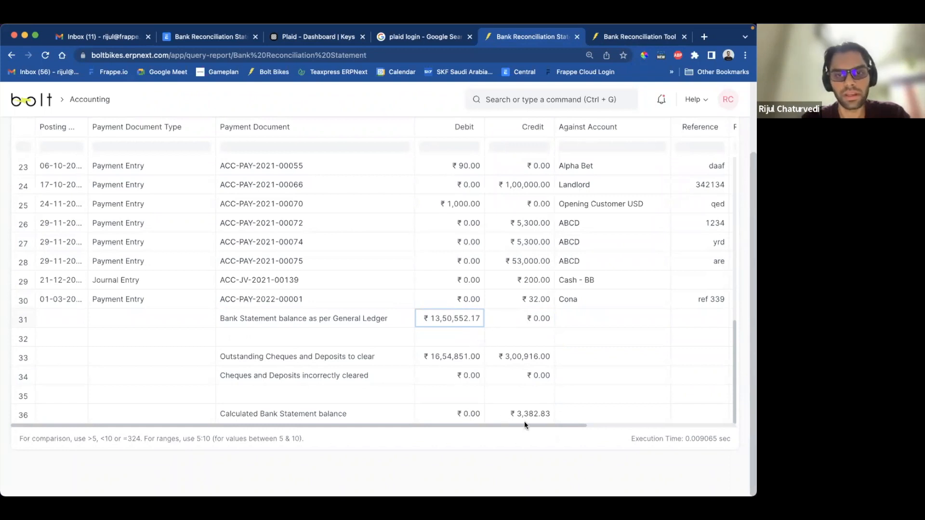
click(493, 413)
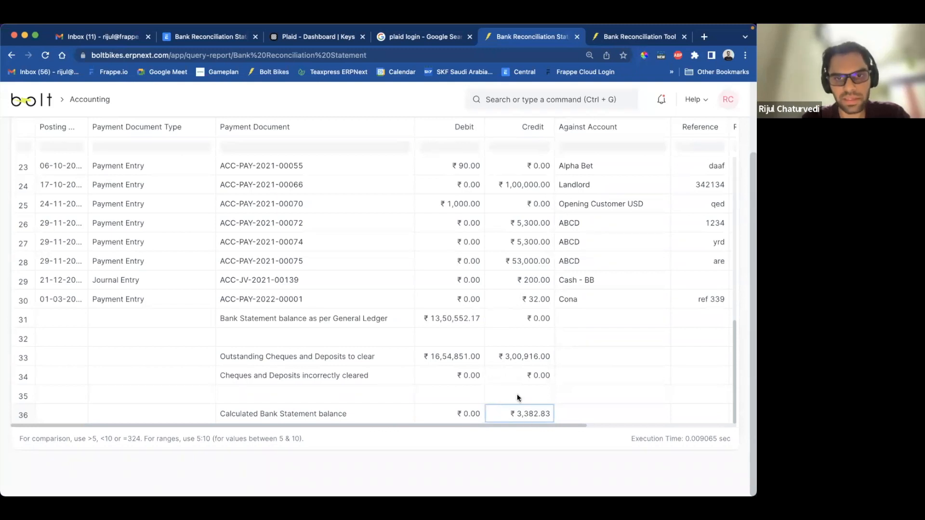
click(449, 319)
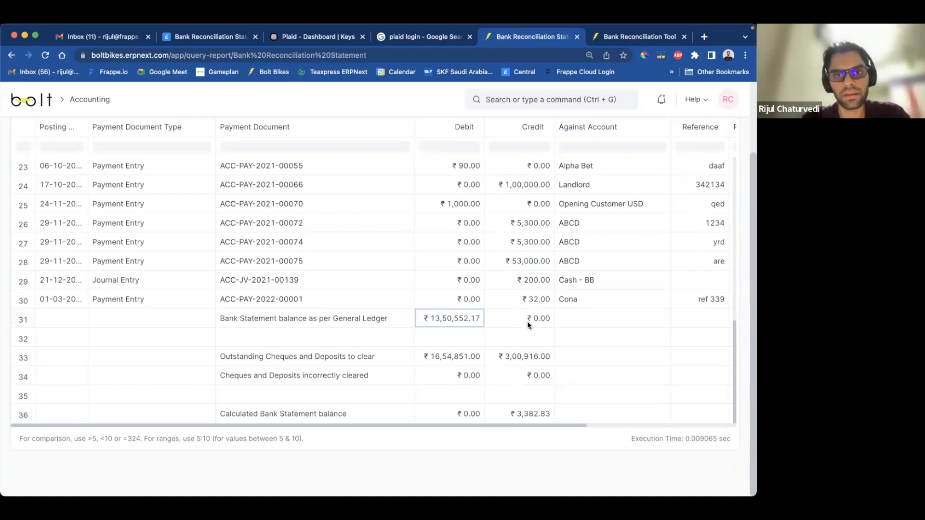
Walk through the incorrectly cleared, calculated and general ledger balance rows
click(389, 377)
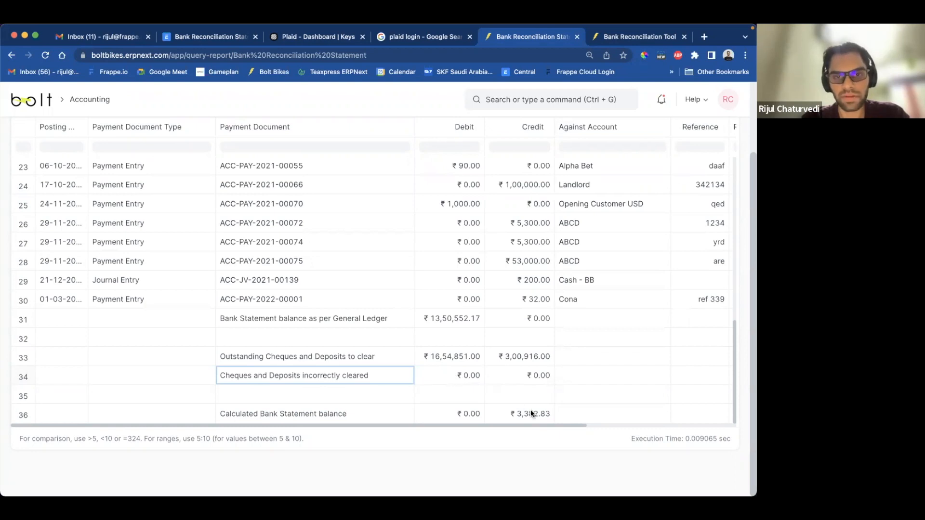
click(367, 421)
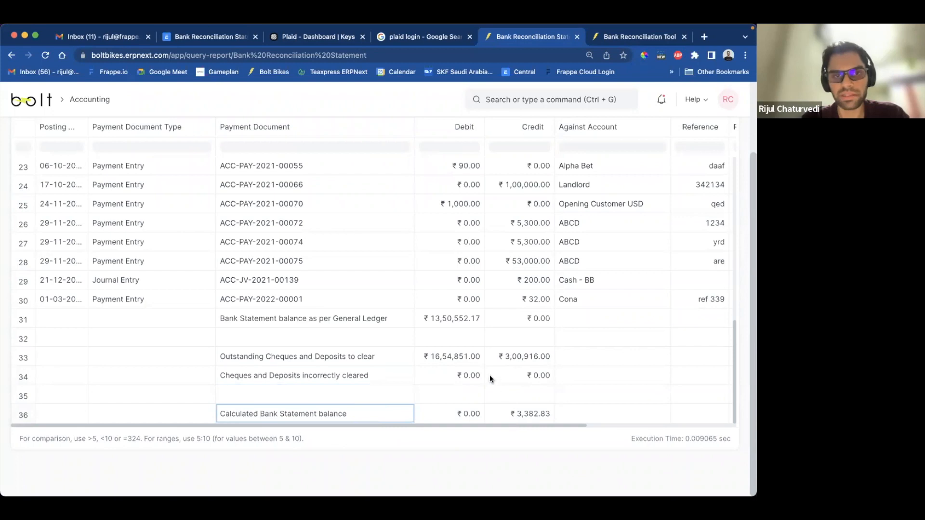
click(403, 318)
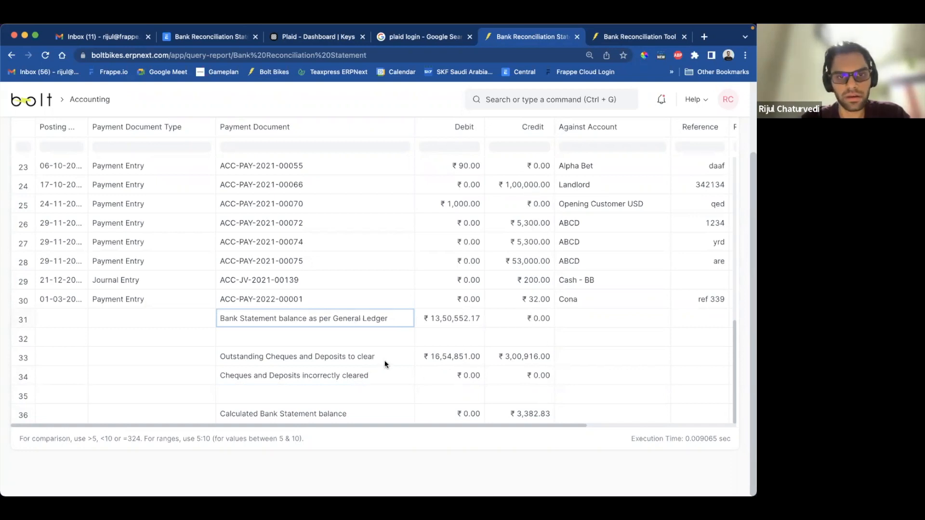
click(393, 377)
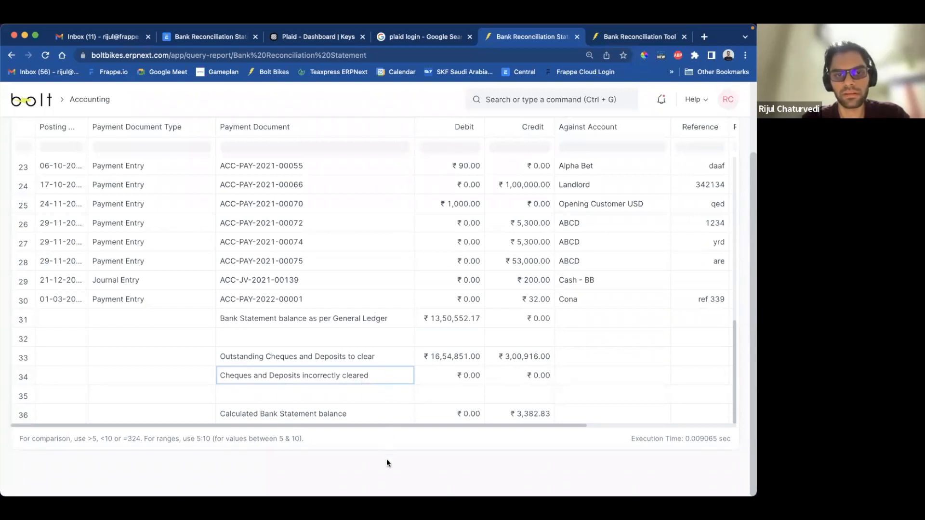
Scroll to the top and return to the ERPNext Home workspace
scroll(386, 174, up, 9)
scroll(412, 123, up, 2)
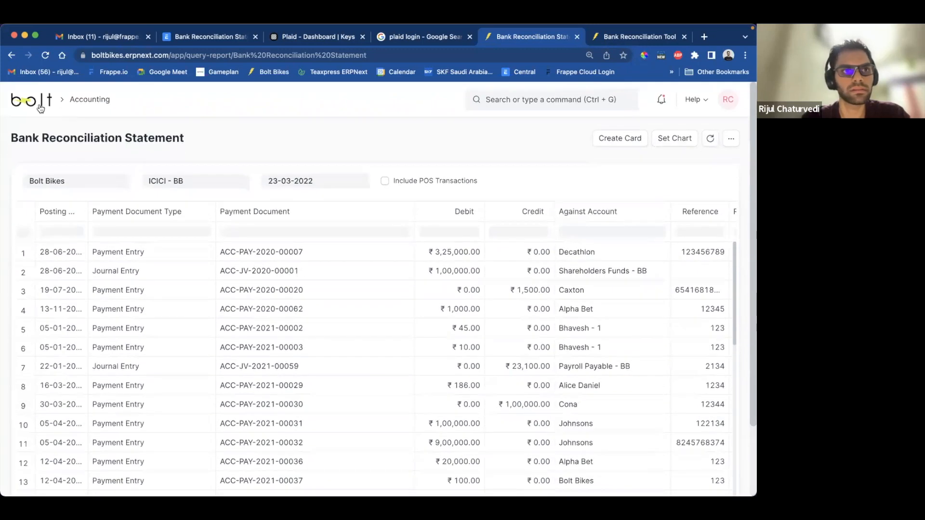
click(41, 103)
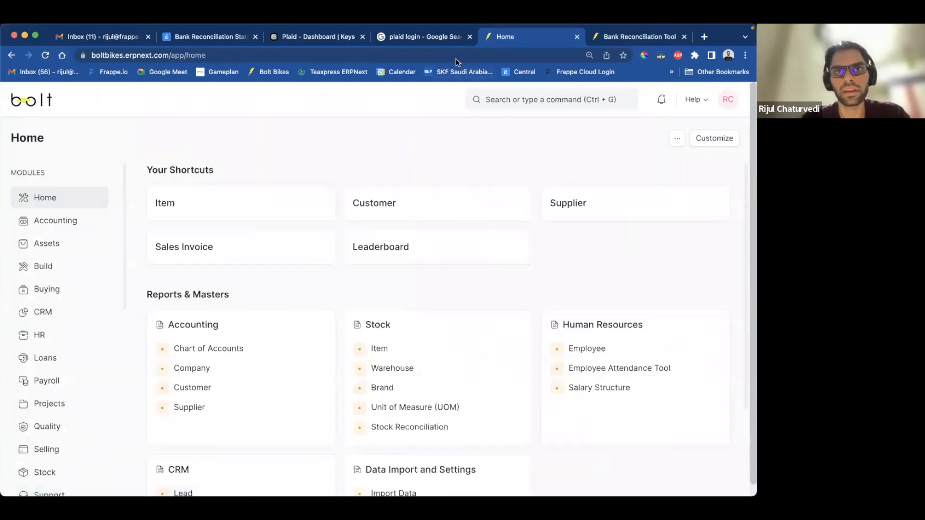